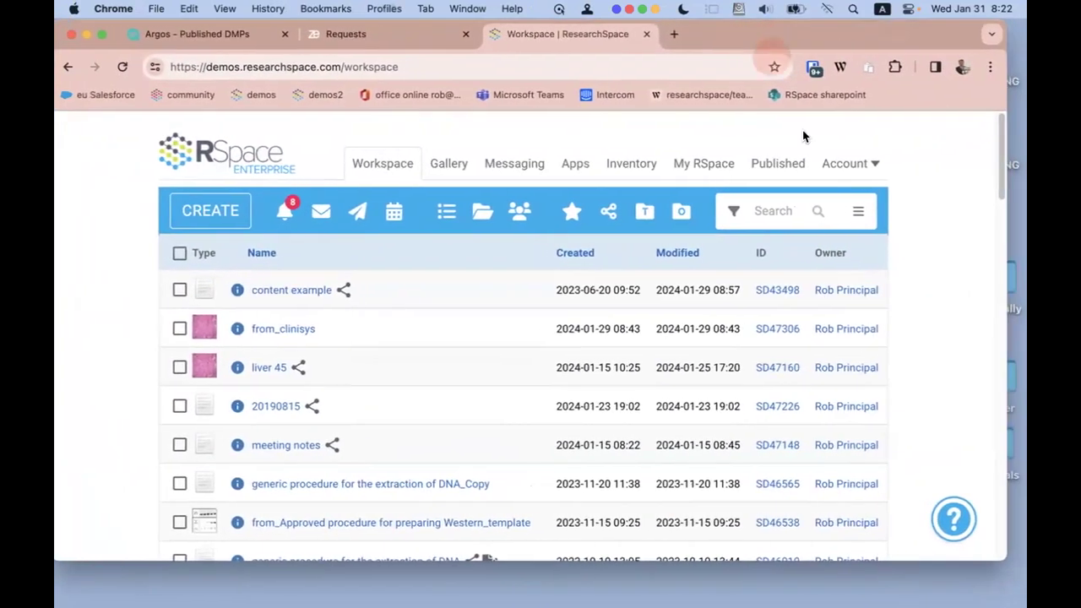
Step: Browse Argos's published DMP list, then switch to the Zenodo sandbox requests page
left_click(245, 36)
scroll(570, 257, "down", 5)
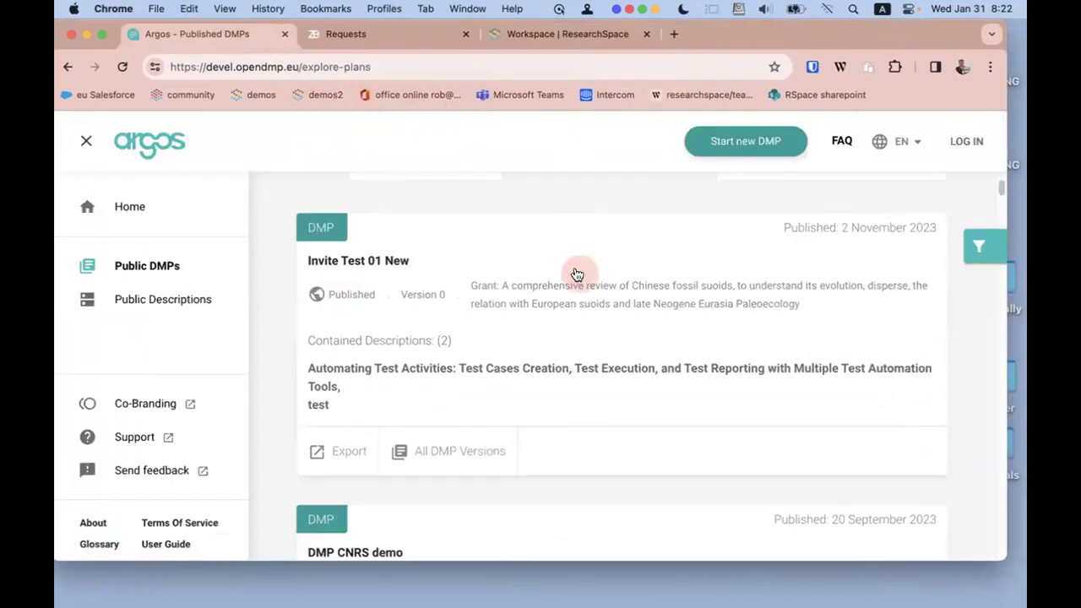
scroll(625, 346, "down", 7)
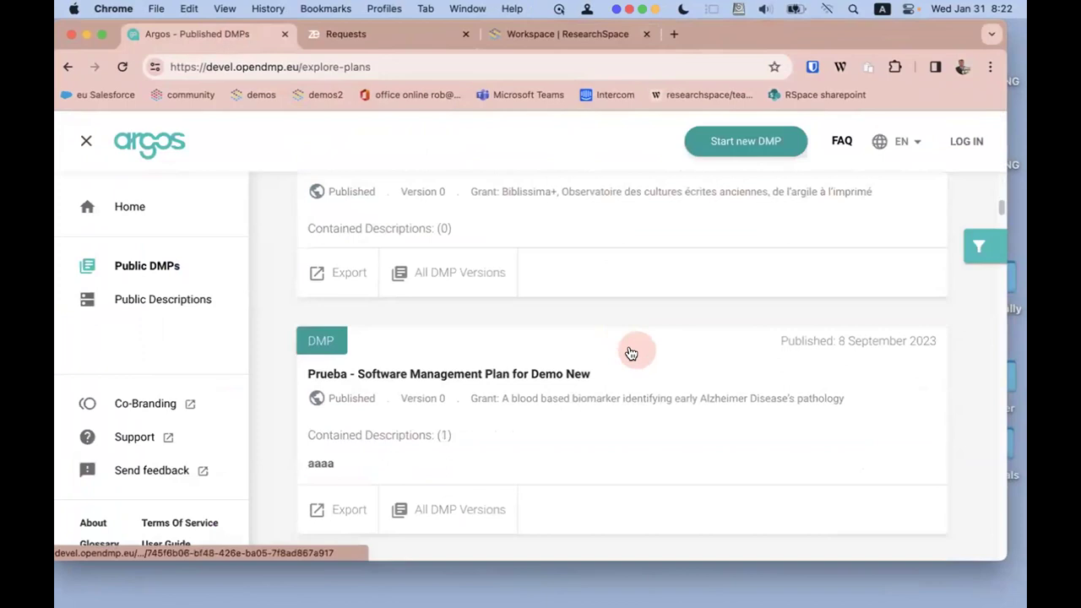
scroll(646, 368, "down", 4)
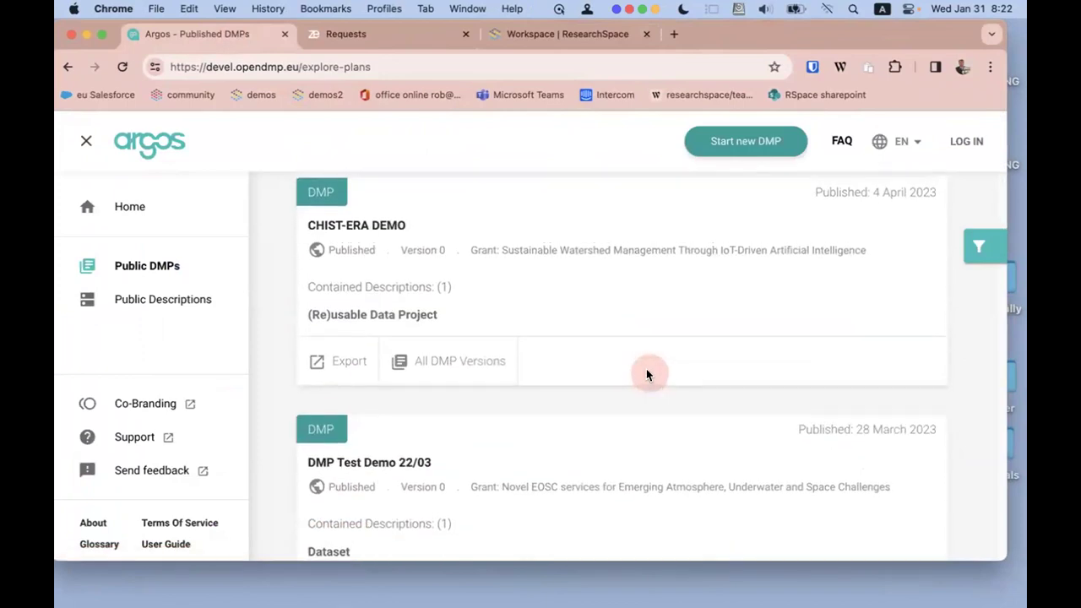
scroll(646, 374, "up", 15)
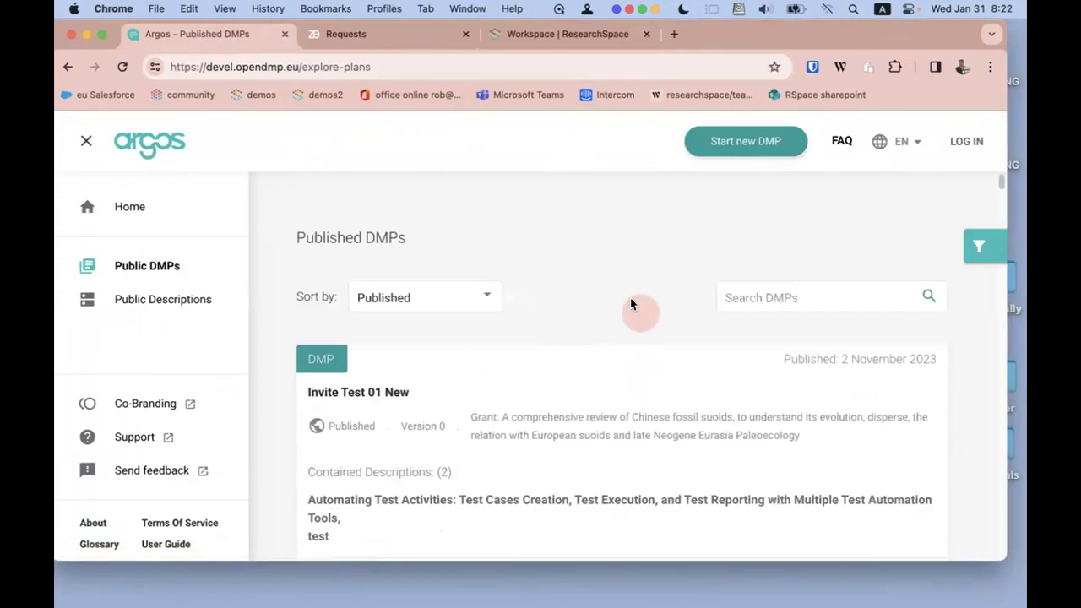
left_click(379, 35)
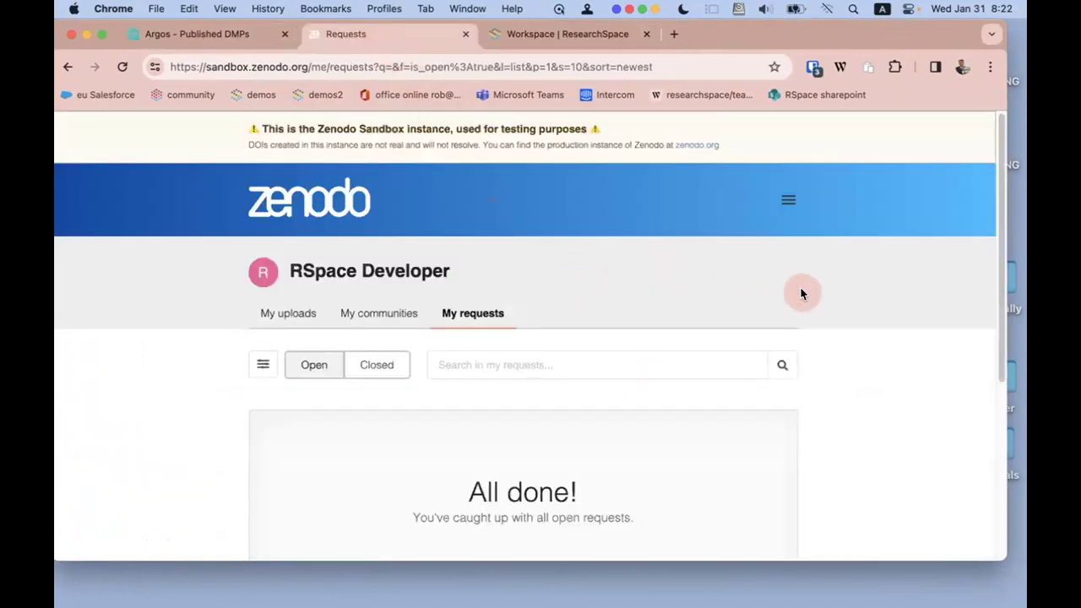
scroll(811, 304, "down", 2)
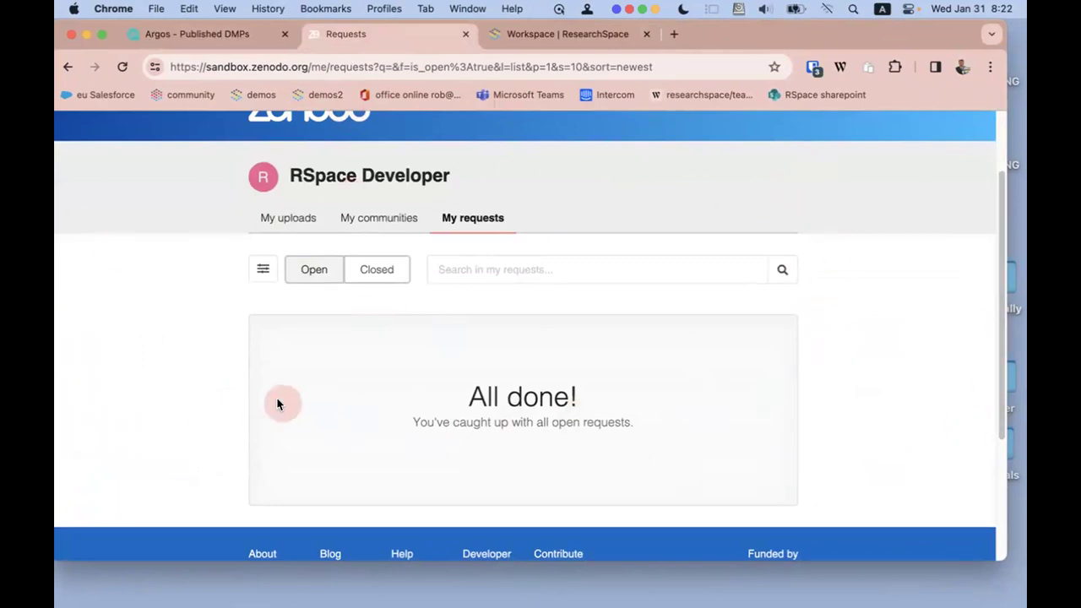
scroll(207, 386, "down", 1)
scroll(215, 377, "up", 4)
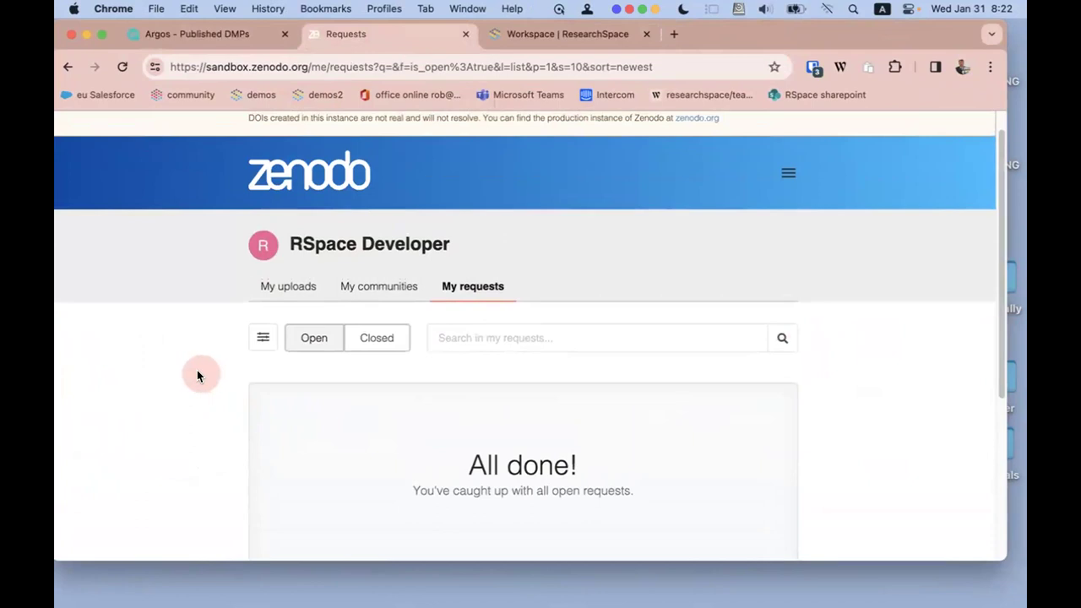
scroll(870, 414, "down", 1)
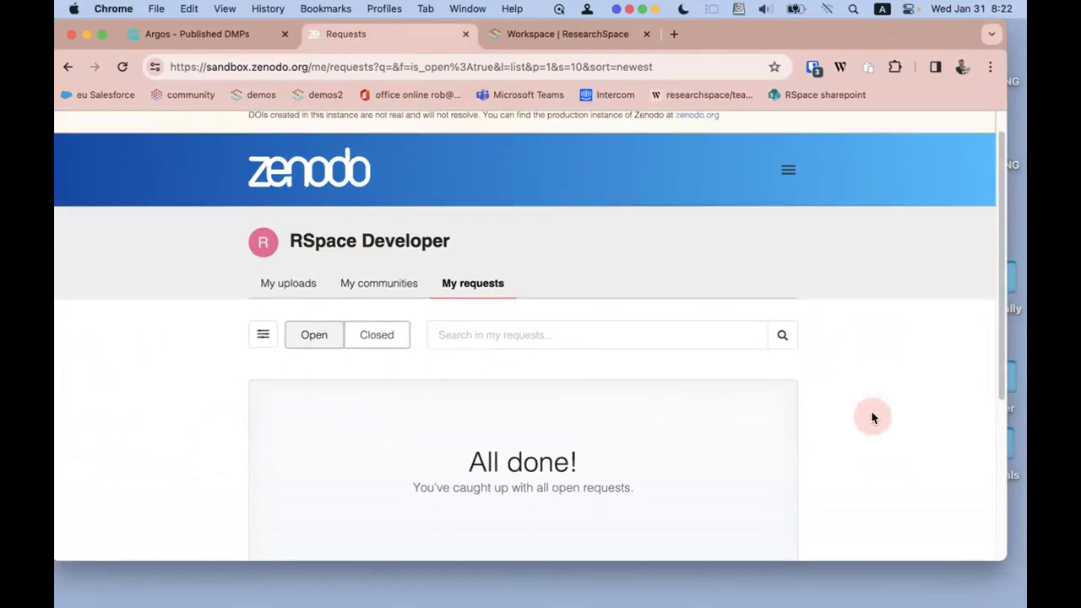
scroll(872, 417, "down", 6)
scroll(872, 417, "up", 6)
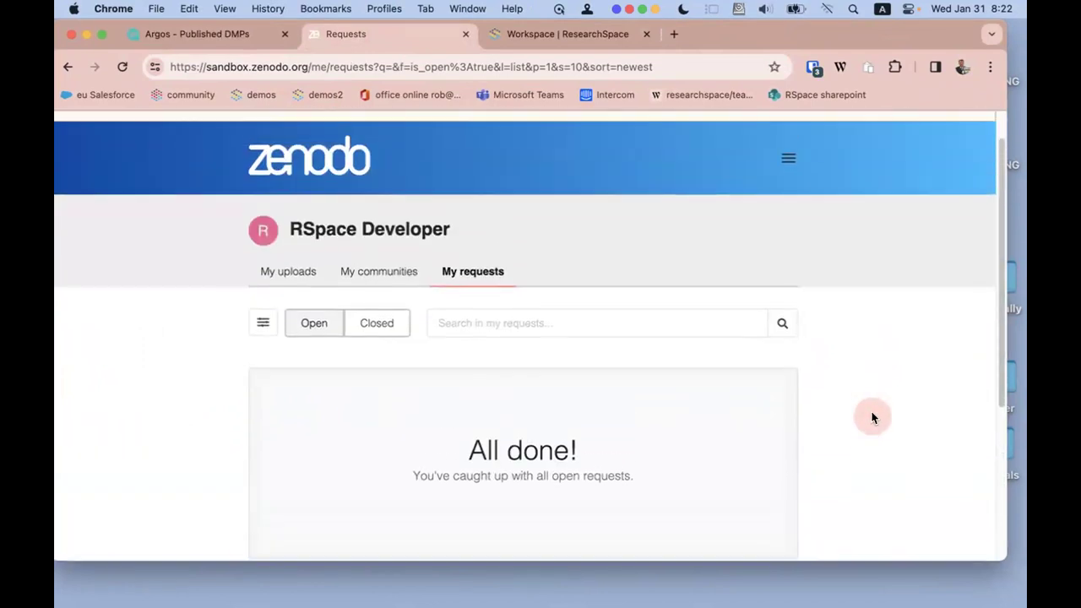
Step: Return to the RSpace Workspace, scan its document list, then open the Gallery
left_click(587, 33)
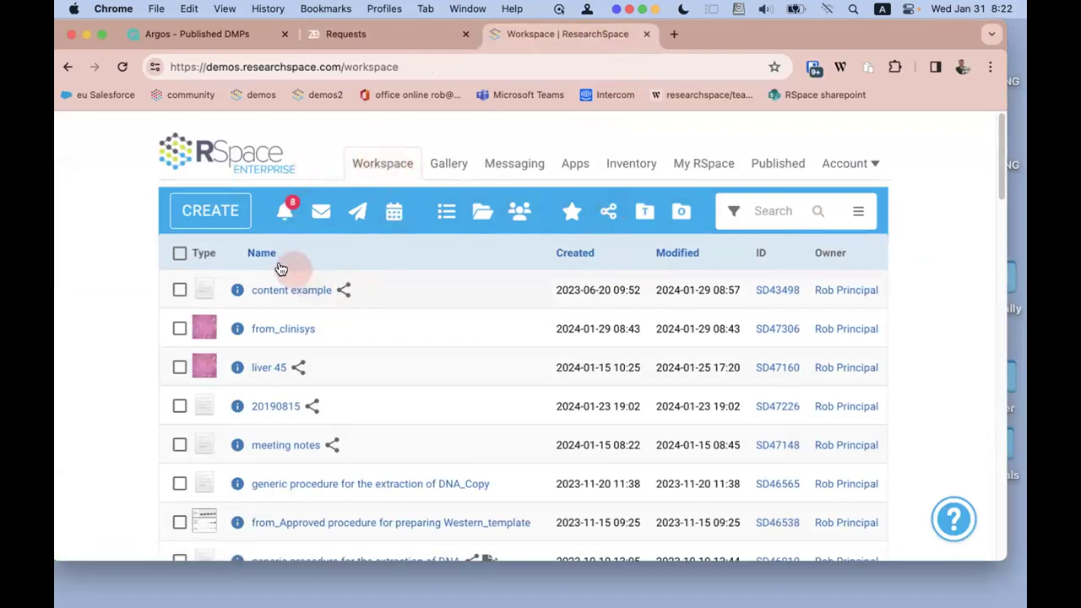
scroll(267, 500, "down", 5)
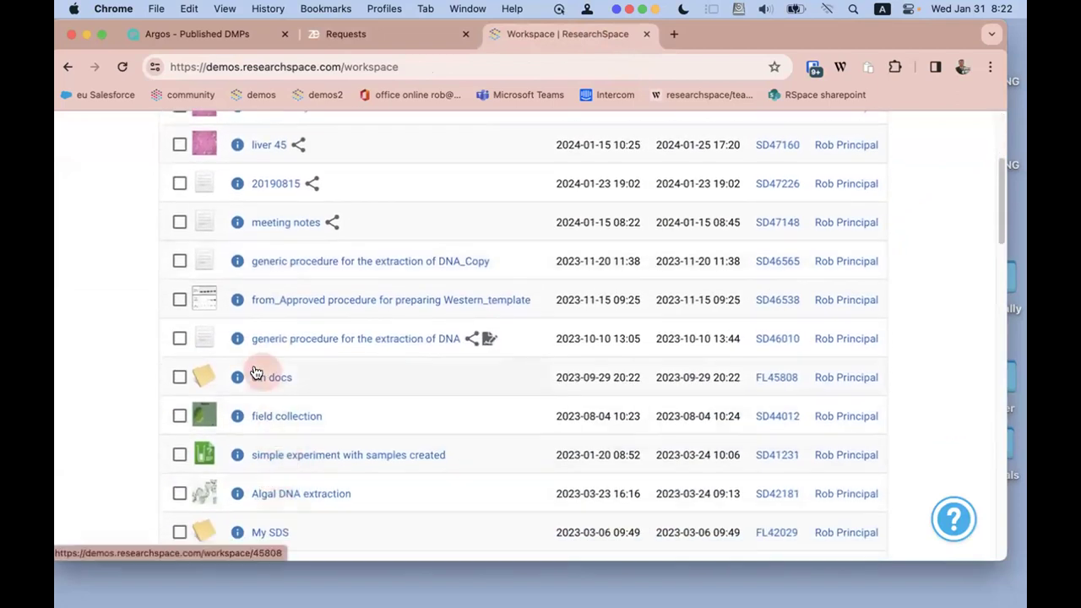
scroll(257, 371, "down", 4)
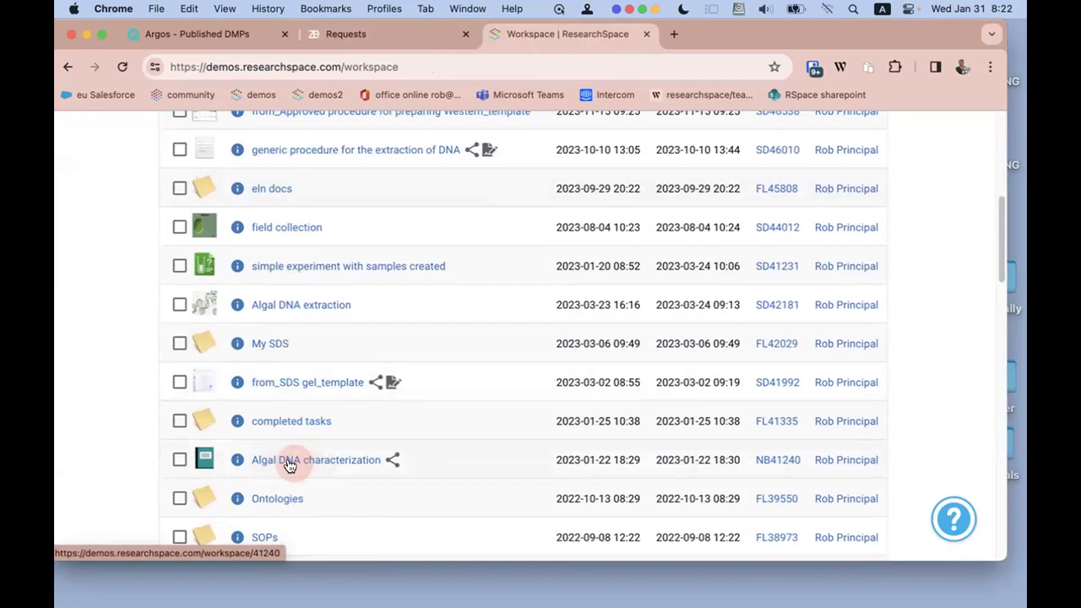
scroll(118, 387, "up", 9)
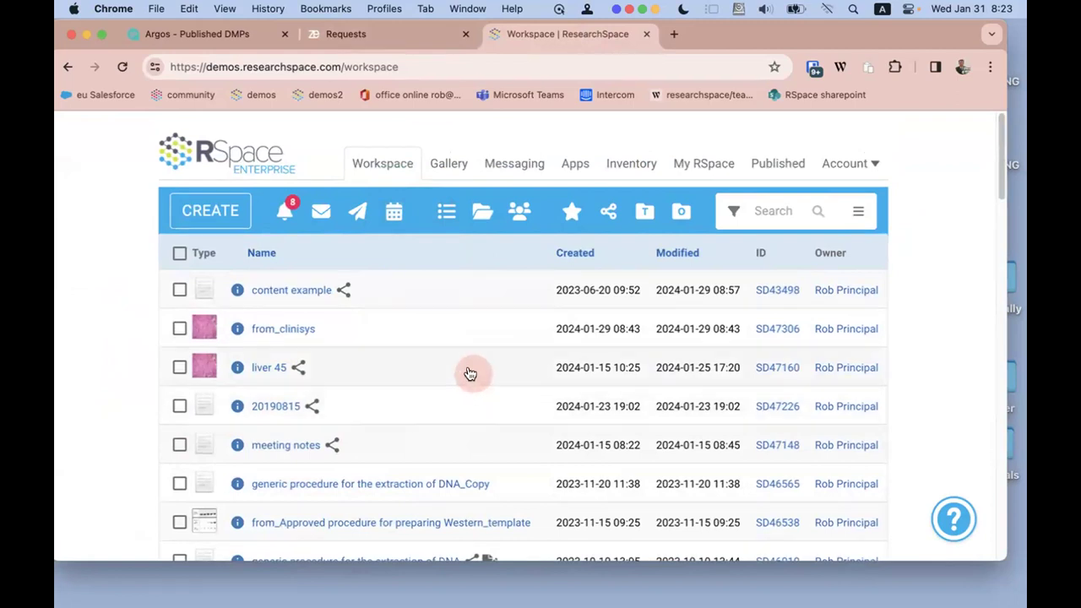
left_click(454, 164)
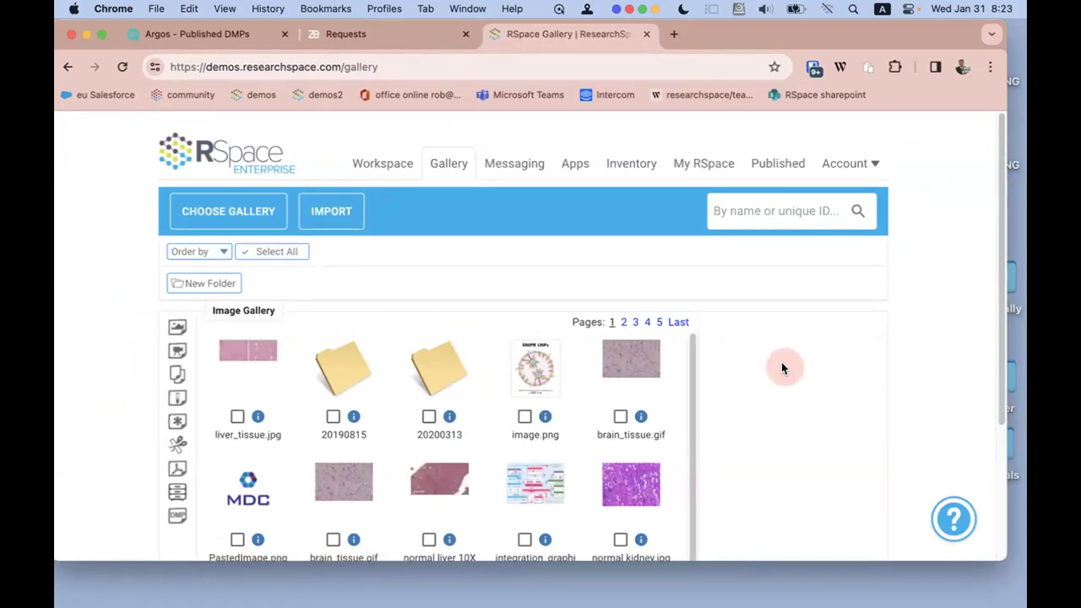
Step: View liver_tissue.jpg at full size, then close it
scroll(782, 366, "down", 5)
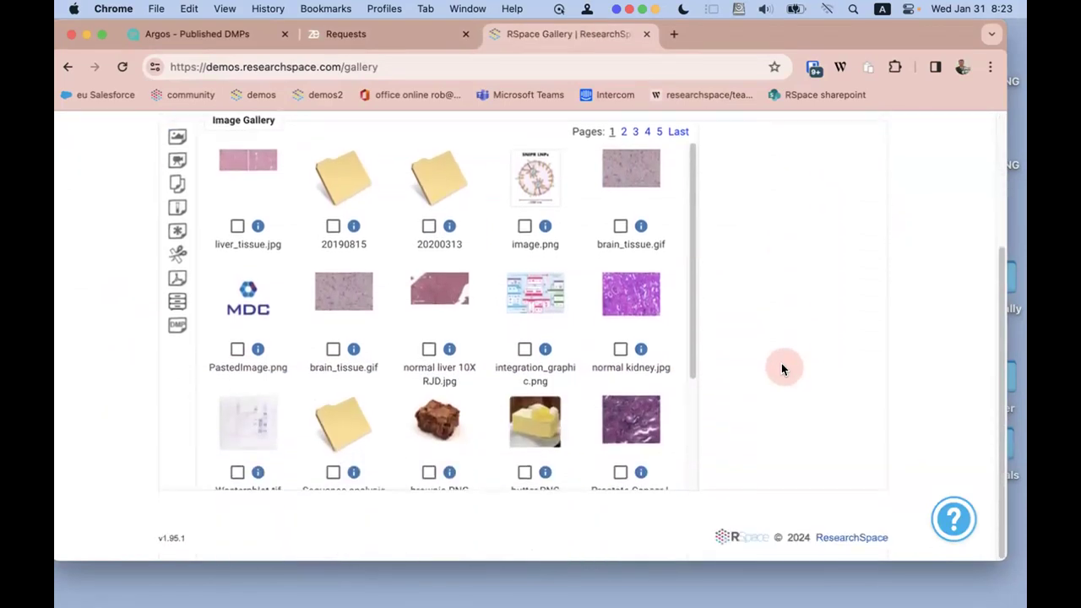
scroll(781, 367, "up", 5)
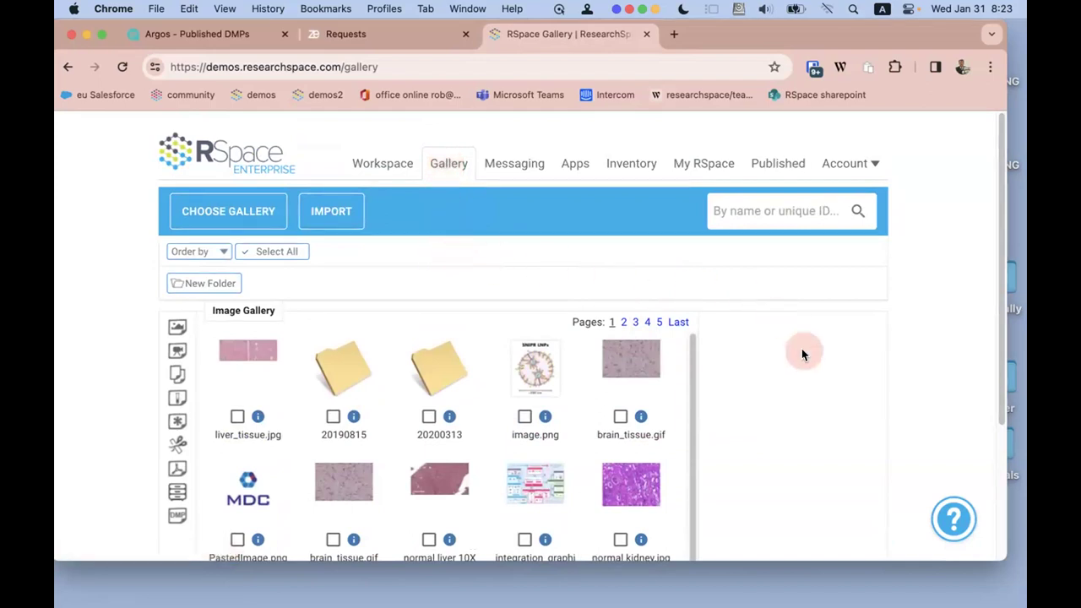
scroll(801, 348, "down", 2)
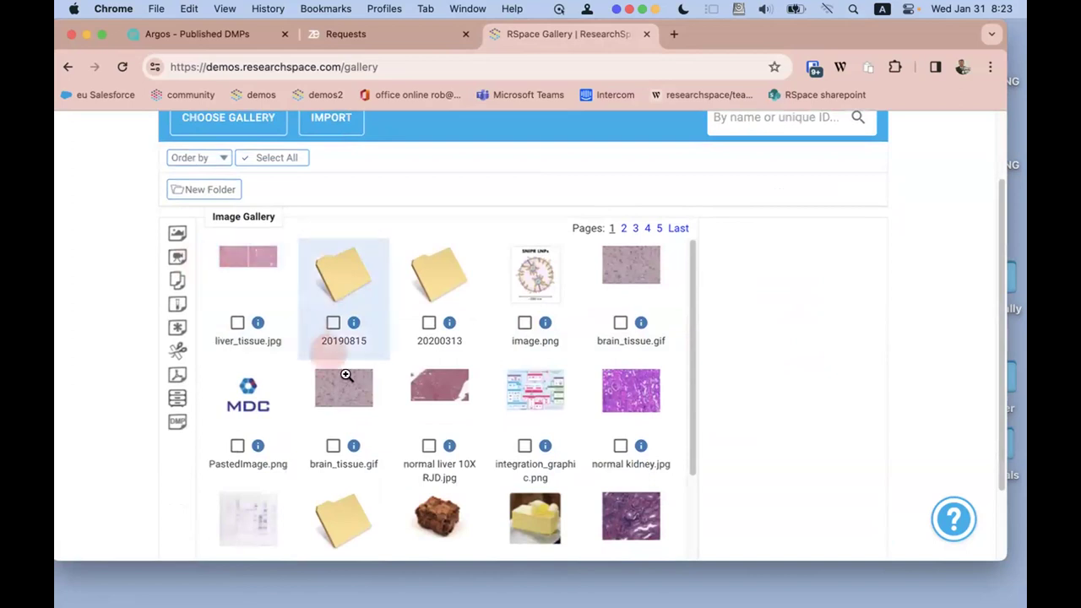
left_click(243, 262)
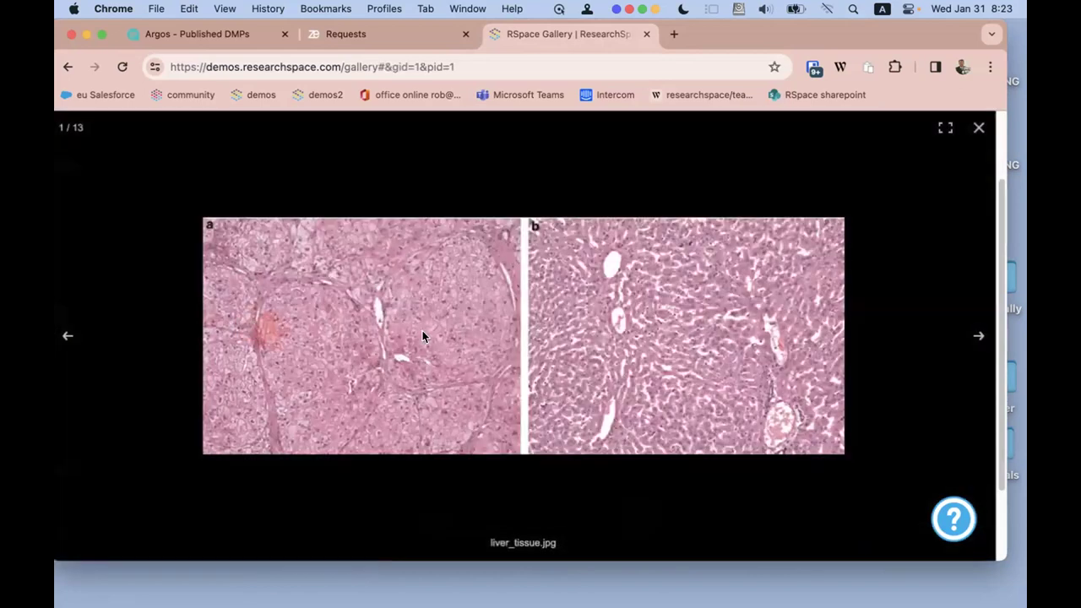
left_click(977, 128)
Step: Search the Gallery for 'nash' and open the NASH folder
scroll(628, 393, "down", 3)
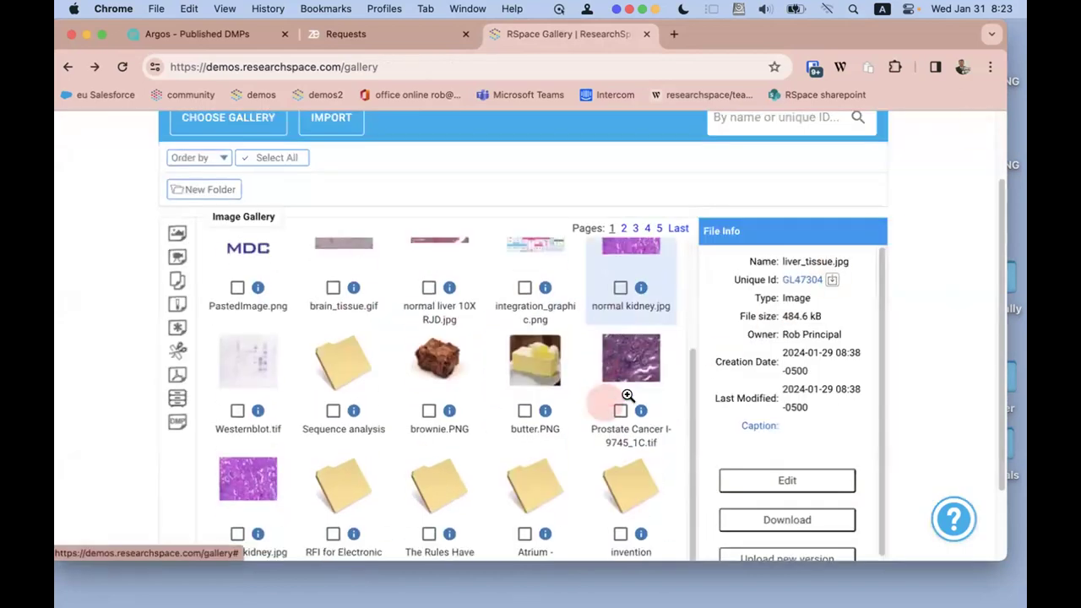
scroll(627, 393, "up", 3)
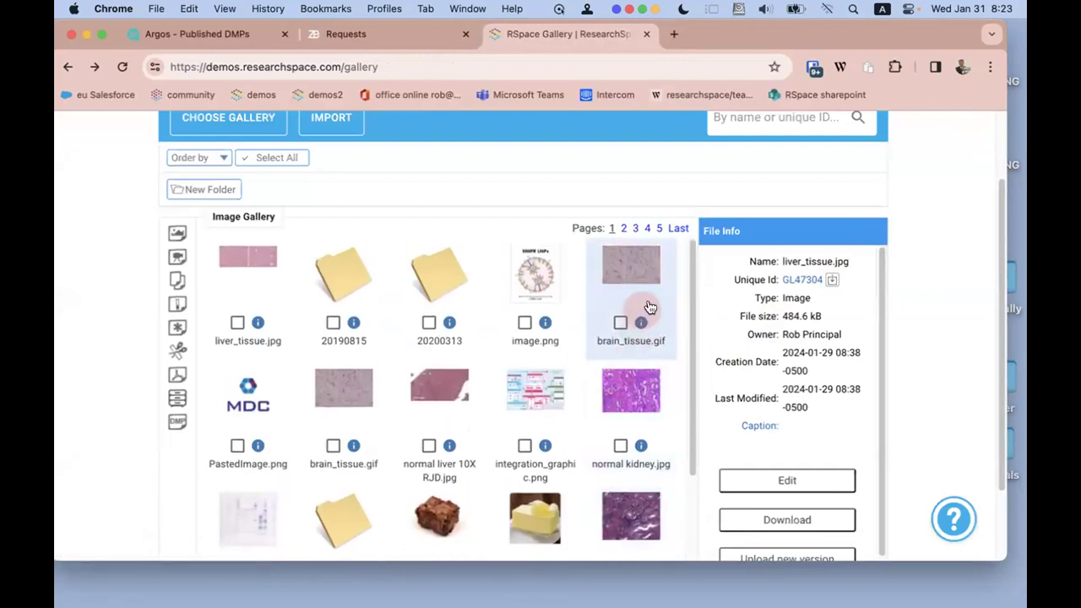
scroll(748, 248, "up", 3)
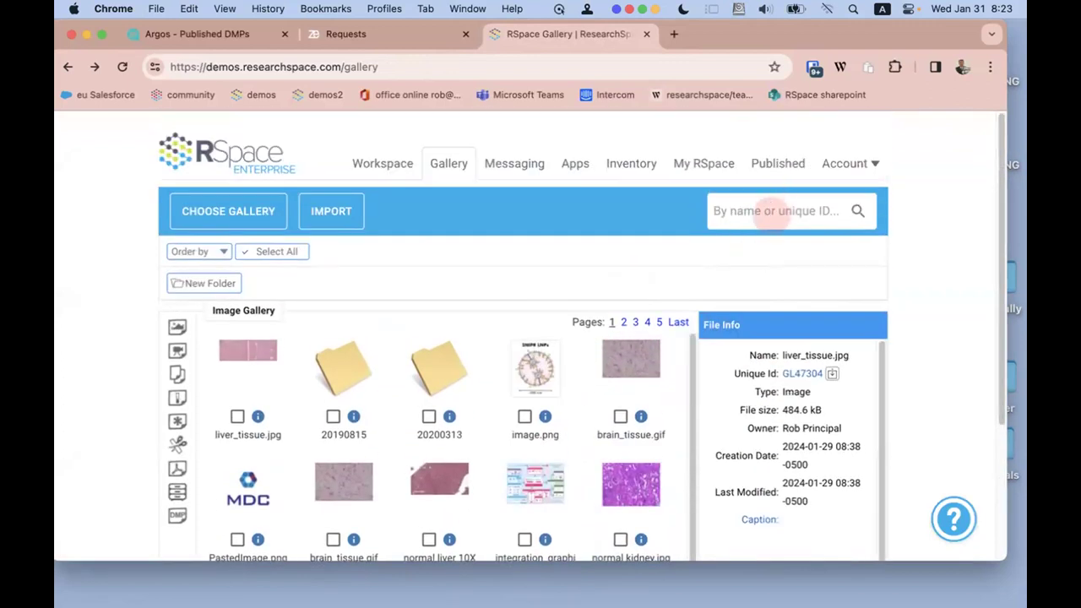
key("Return")
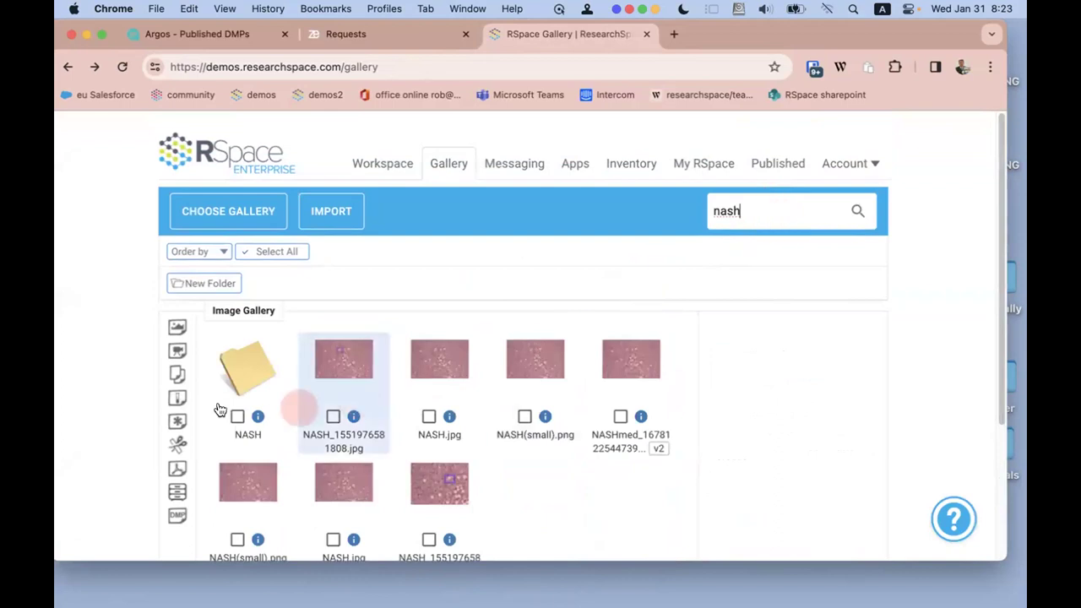
double_click(244, 366)
scroll(355, 460, "down", 1)
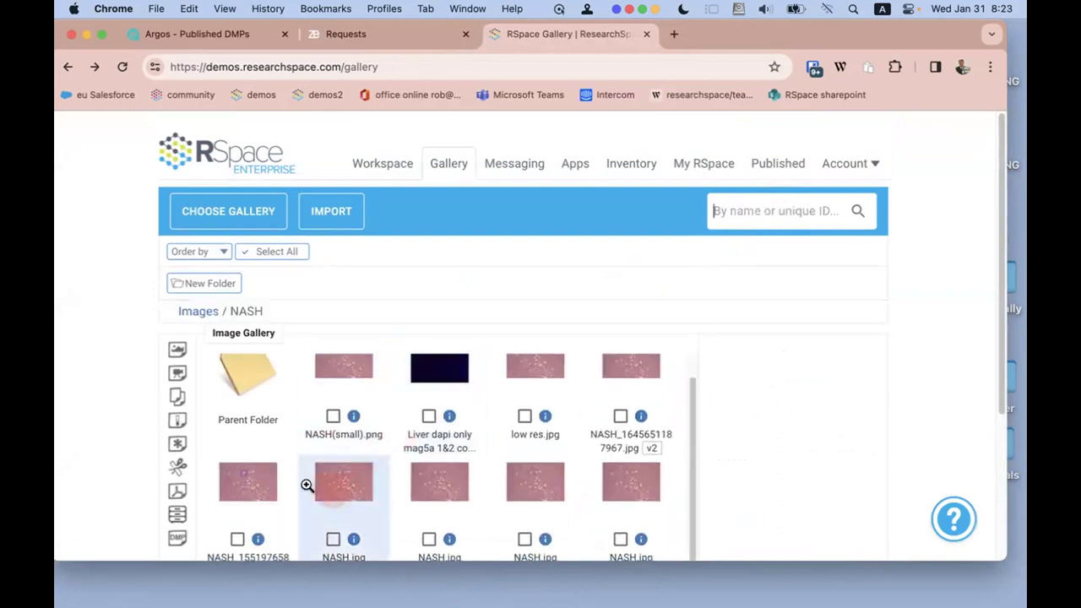
Step: Enlarge a NASH liver image, pan across the tissue, then close it
left_click(245, 485)
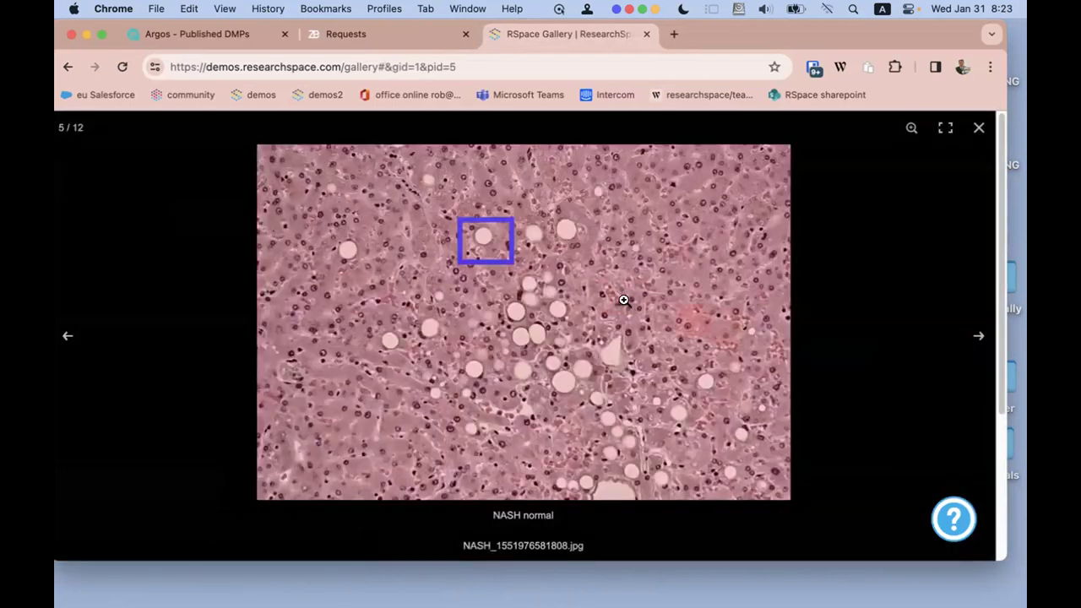
scroll(570, 266, "up", 10)
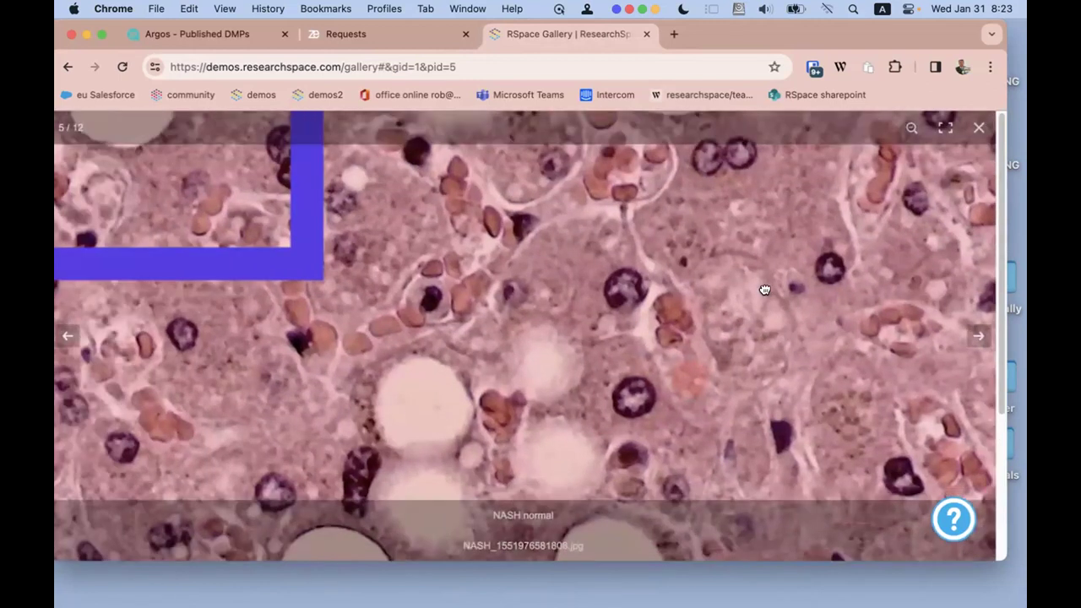
left_click_drag(764, 290, 698, 307)
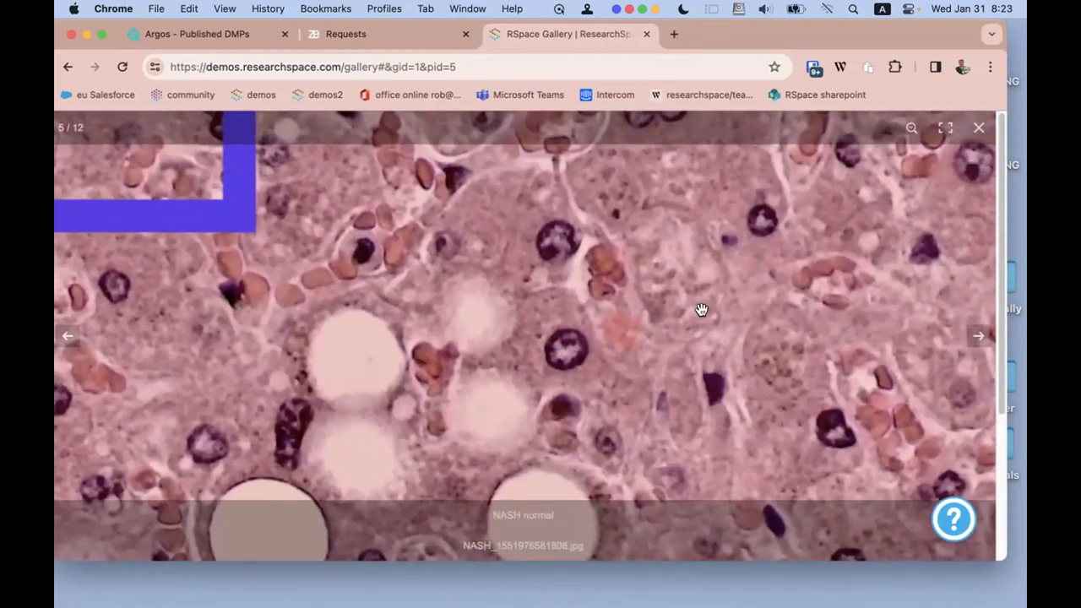
left_click(978, 129)
Step: Open the Messaging dashboard with its Zenodo deposit and export notifications
scroll(957, 253, "down", 2)
scroll(956, 252, "up", 2)
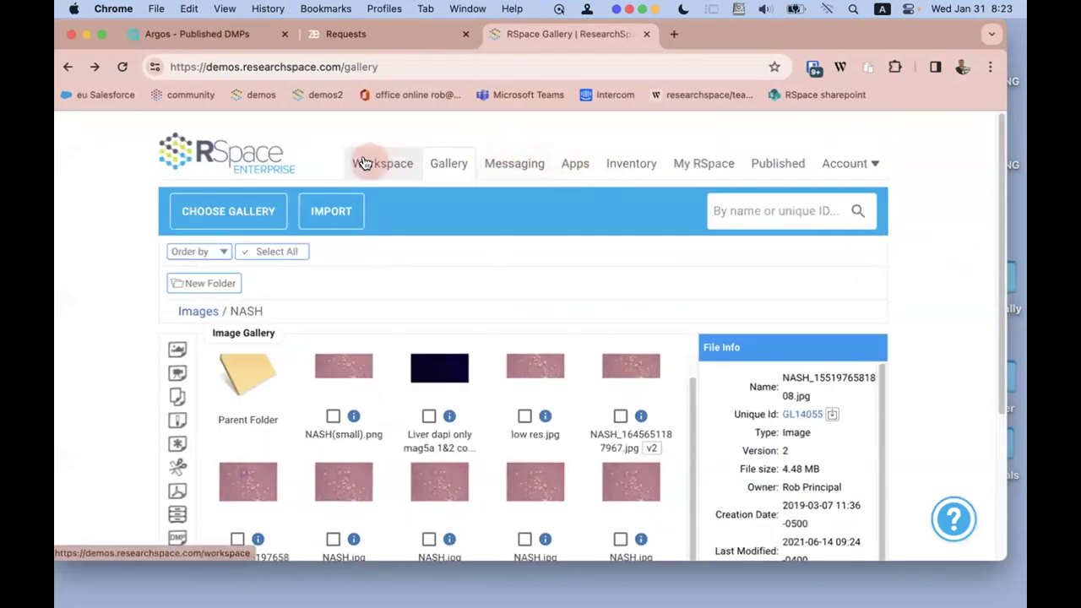
left_click(501, 164)
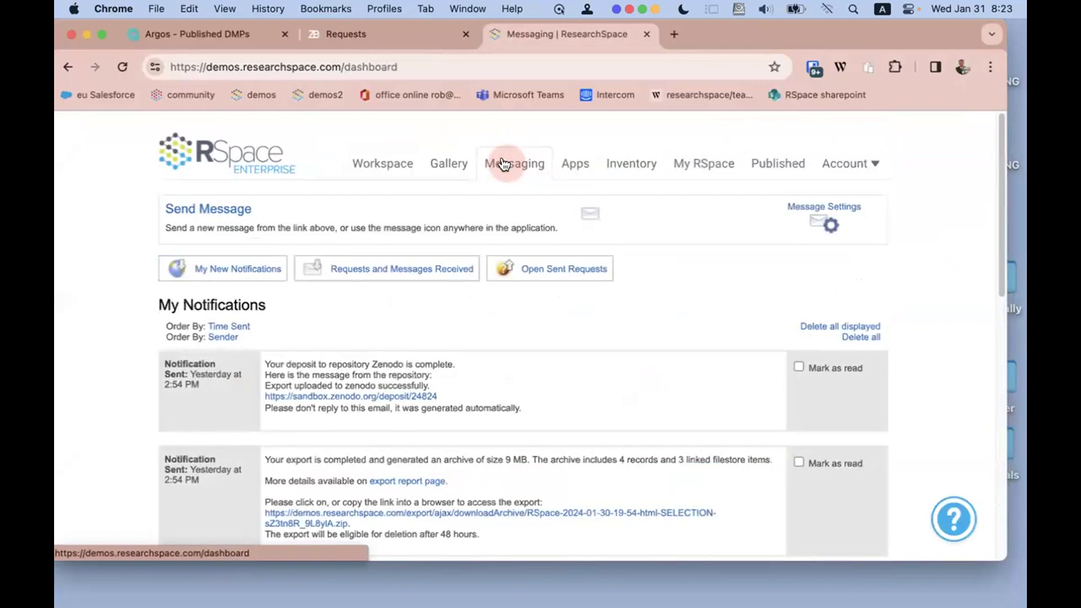
Step: Browse the Apps tiles: Argos, Zenodo and Dryad enabled, PyRAT and DMPTool disabled
left_click(581, 165)
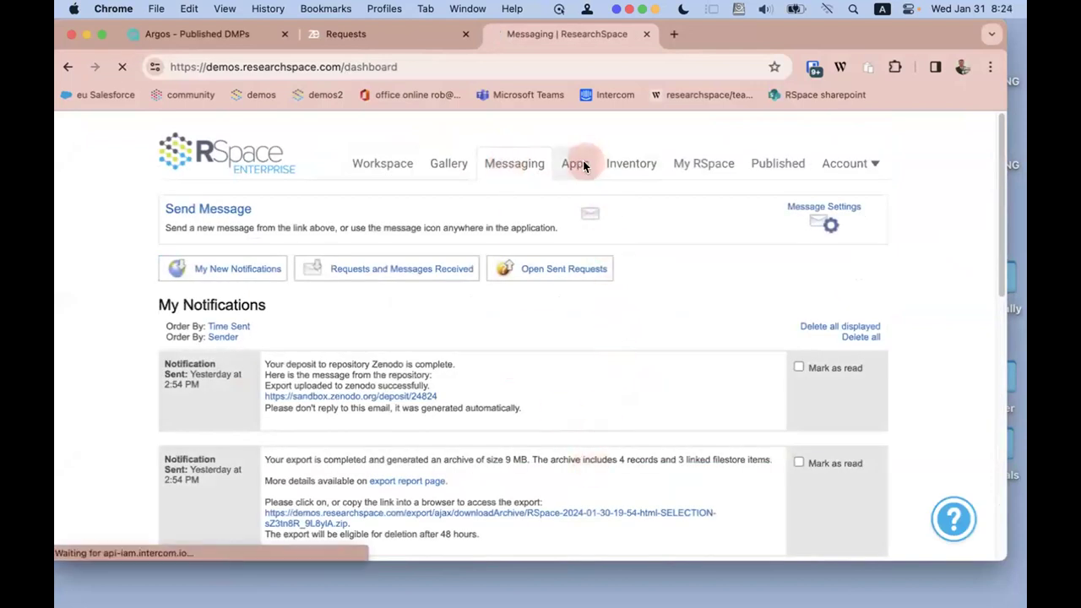
scroll(933, 311, "down", 1)
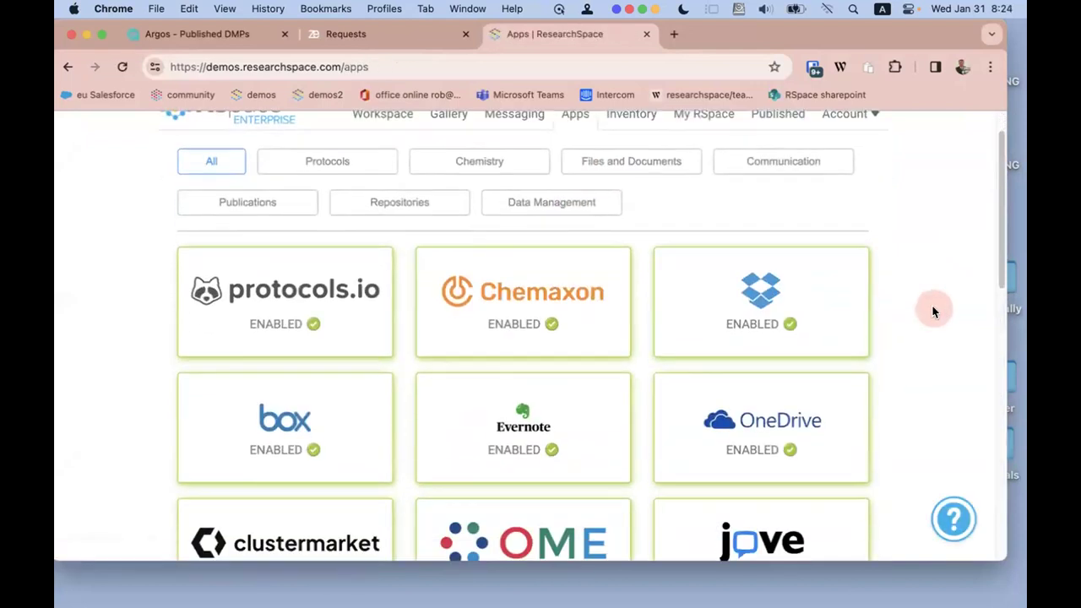
scroll(936, 296, "down", 3)
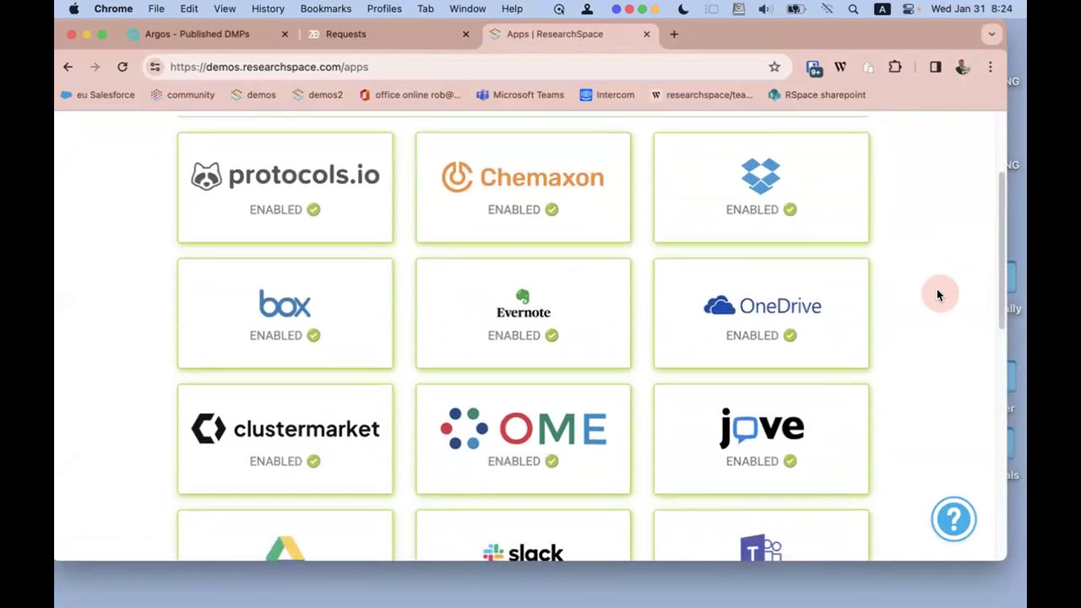
scroll(936, 295, "down", 6)
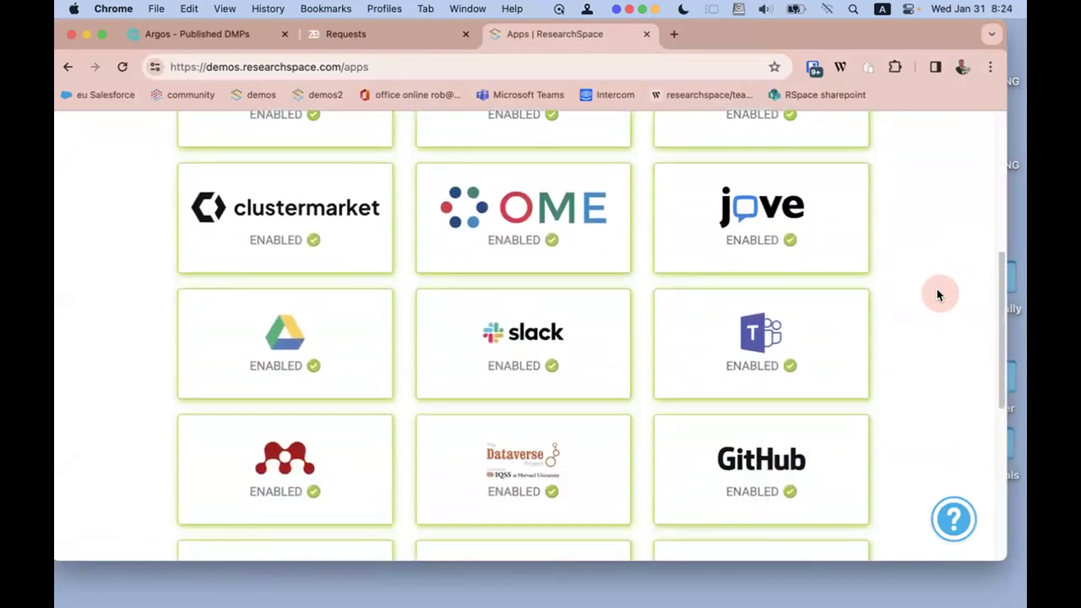
scroll(936, 295, "up", 2)
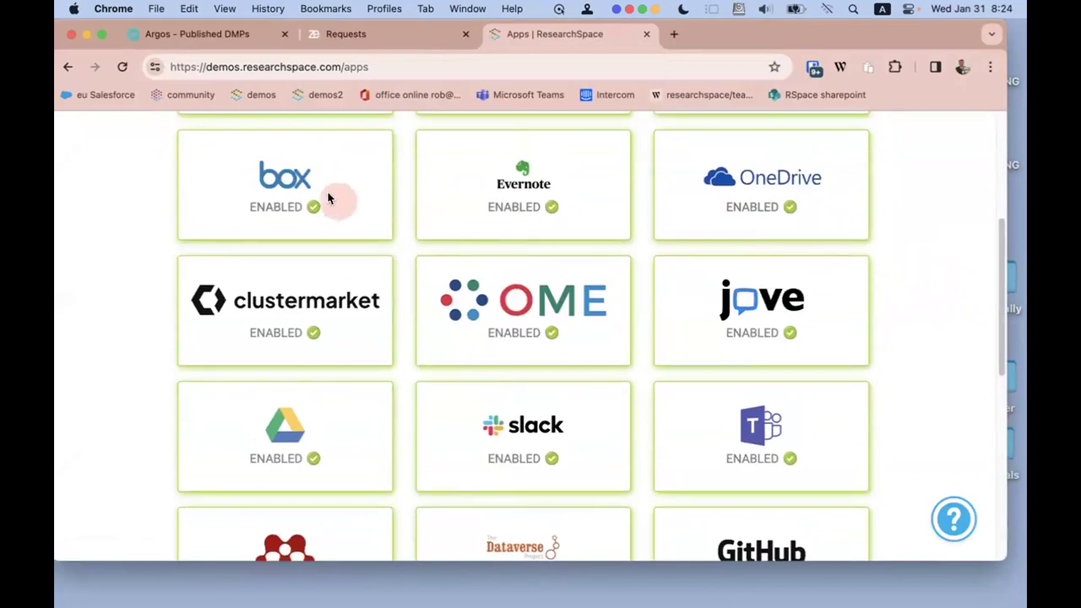
scroll(329, 192, "up", 2)
scroll(375, 154, "up", 2)
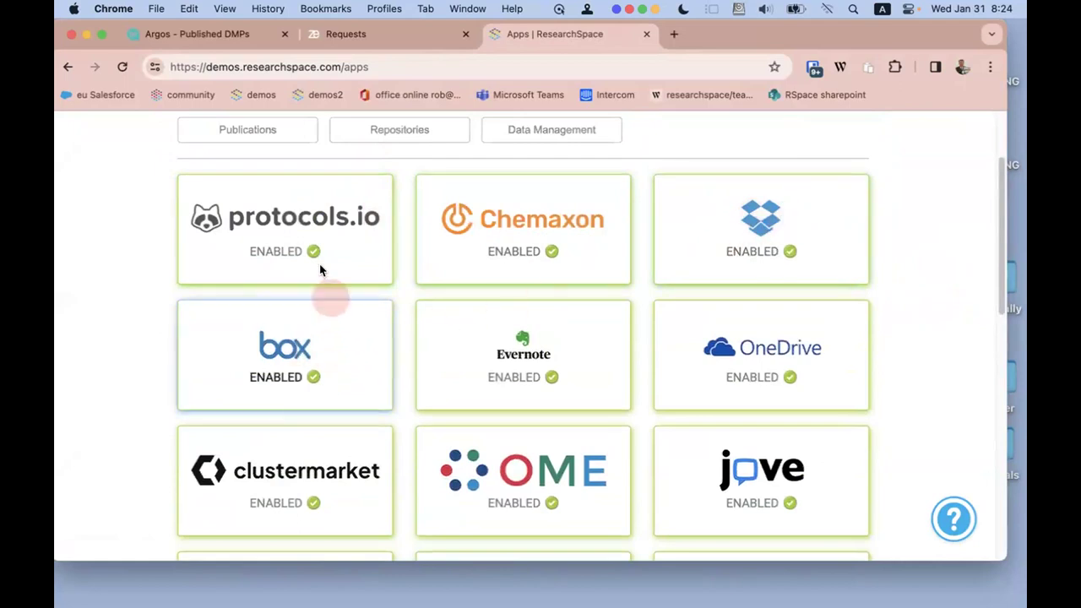
scroll(852, 289, "down", 2)
scroll(852, 291, "down", 3)
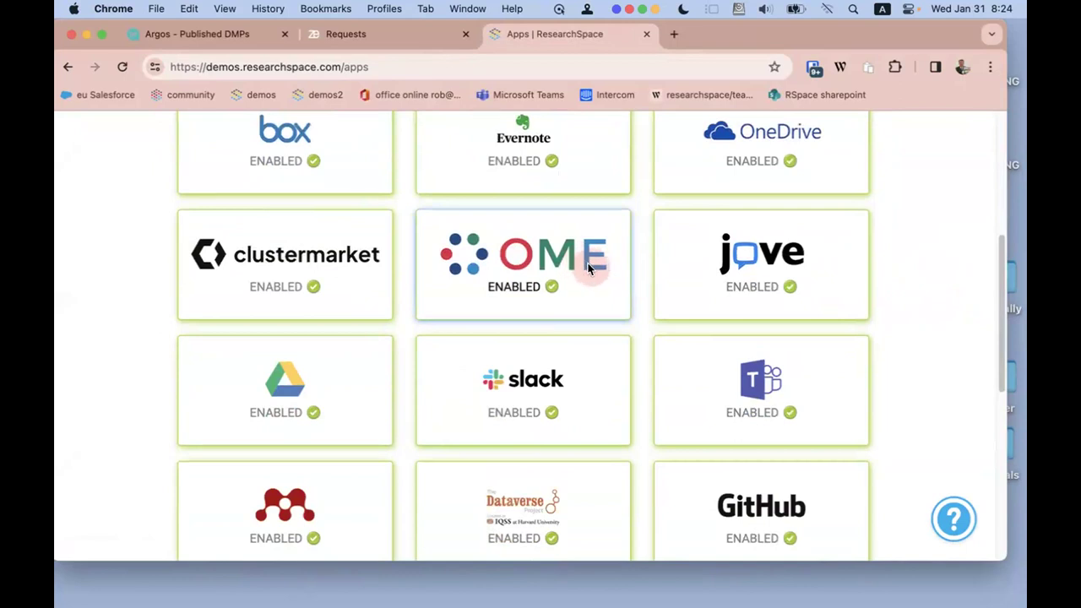
scroll(592, 262, "down", 2)
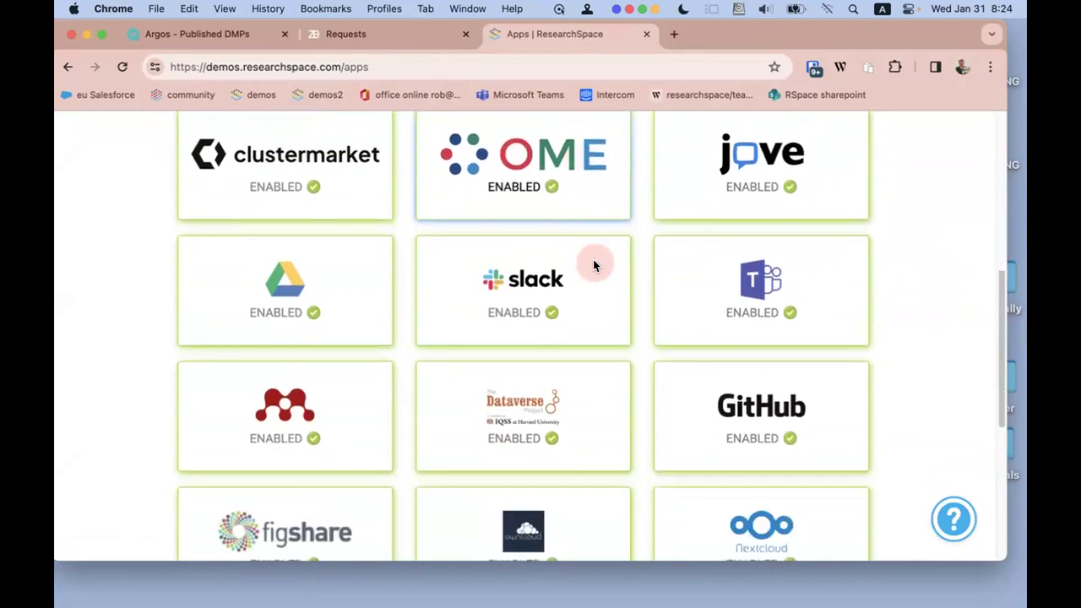
scroll(593, 263, "down", 3)
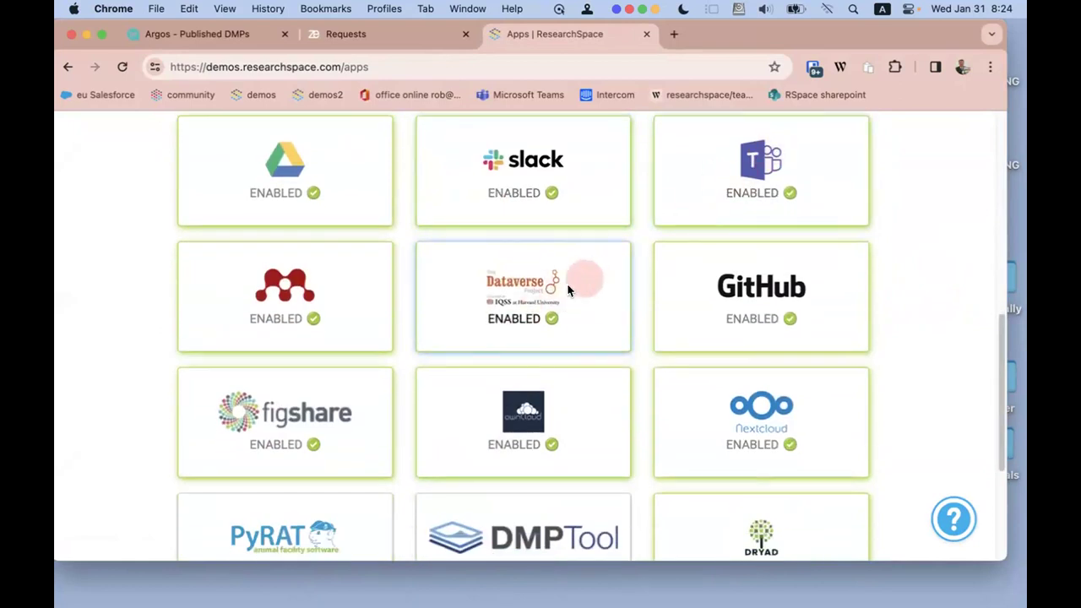
scroll(545, 292, "down", 2)
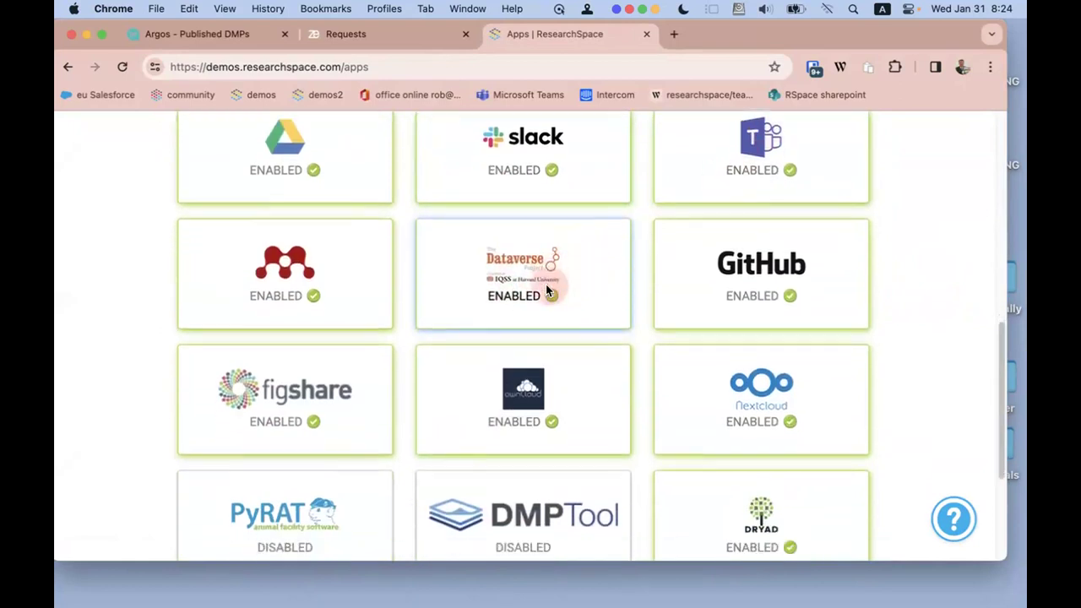
scroll(533, 316, "down", 2)
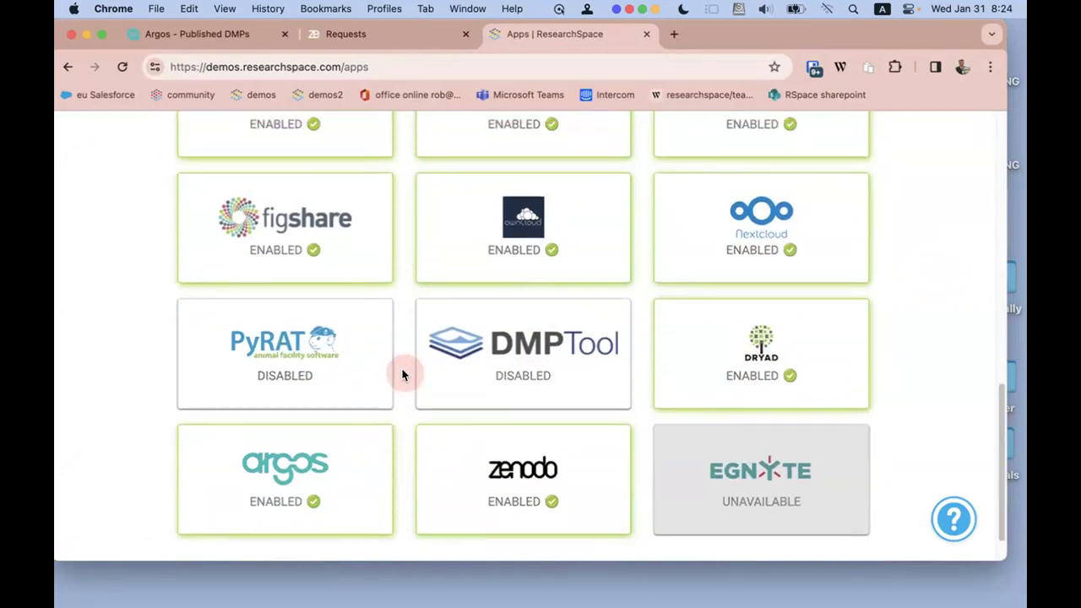
scroll(397, 371, "up", 10)
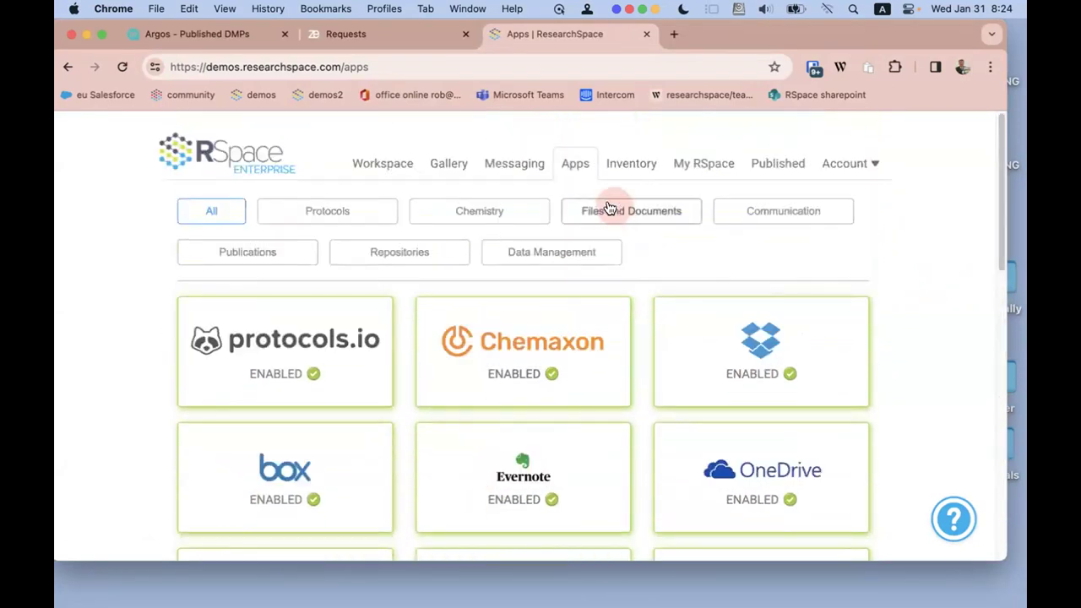
Step: Open Inventory, widen the window, and list top-level containers as a tree with thumbnails
left_click(621, 161)
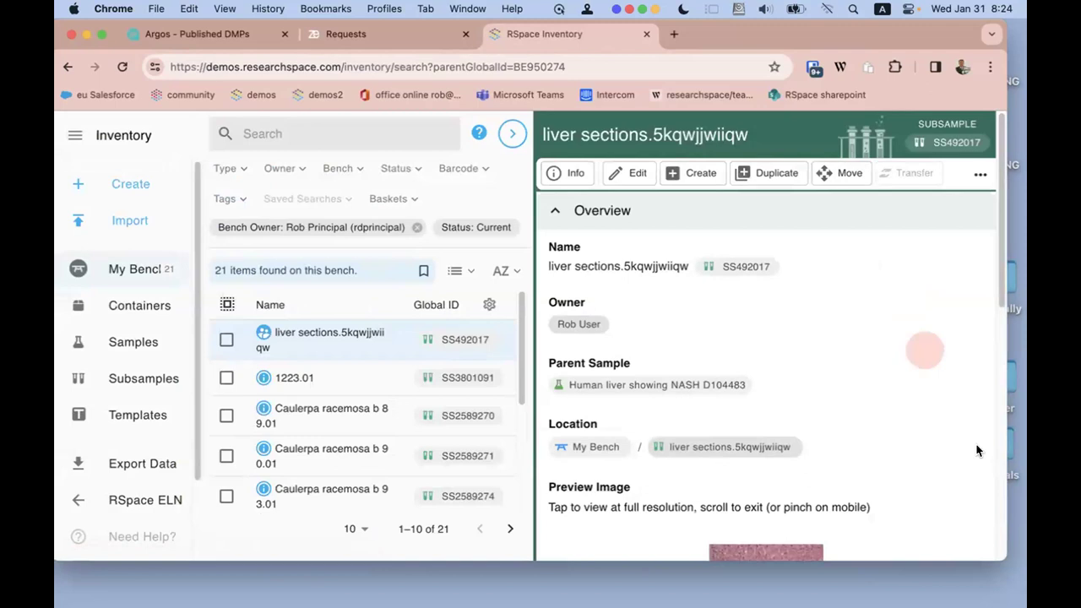
left_click_drag(993, 559, 1009, 604)
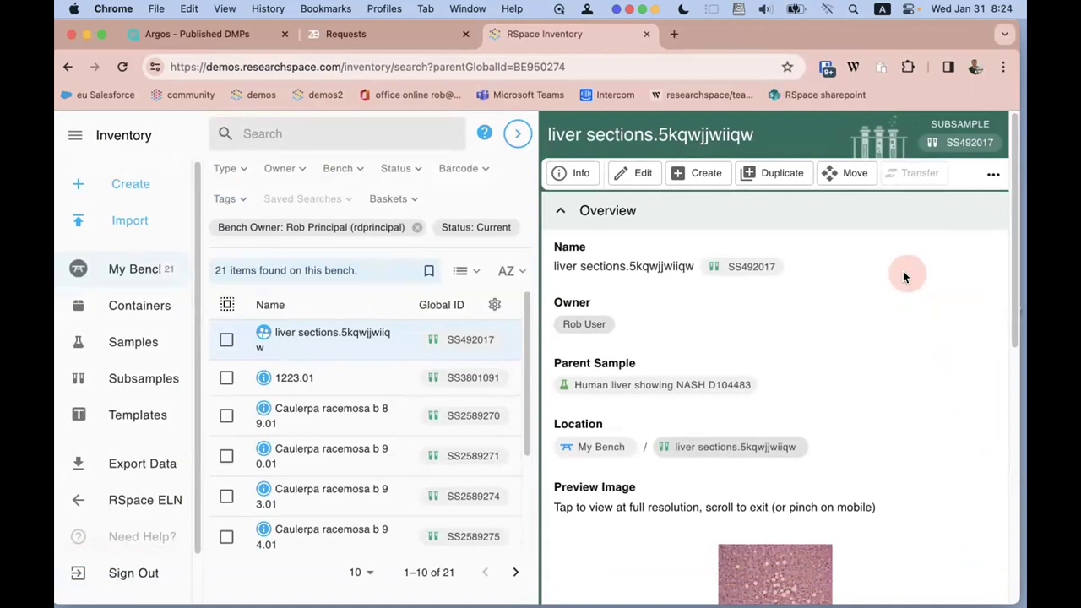
left_click(464, 270)
left_click(478, 330)
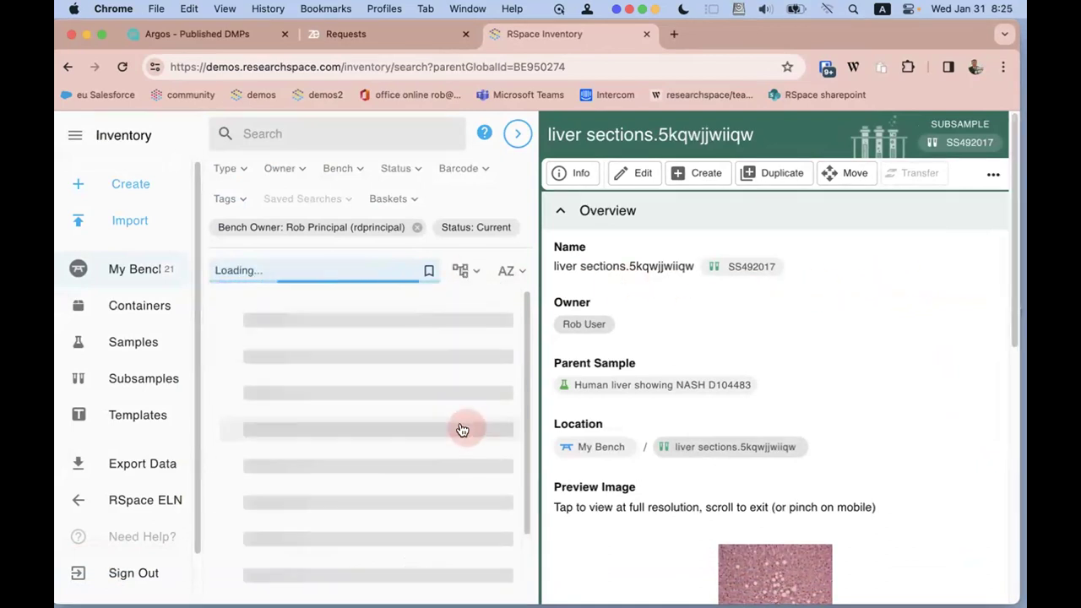
left_click(165, 309)
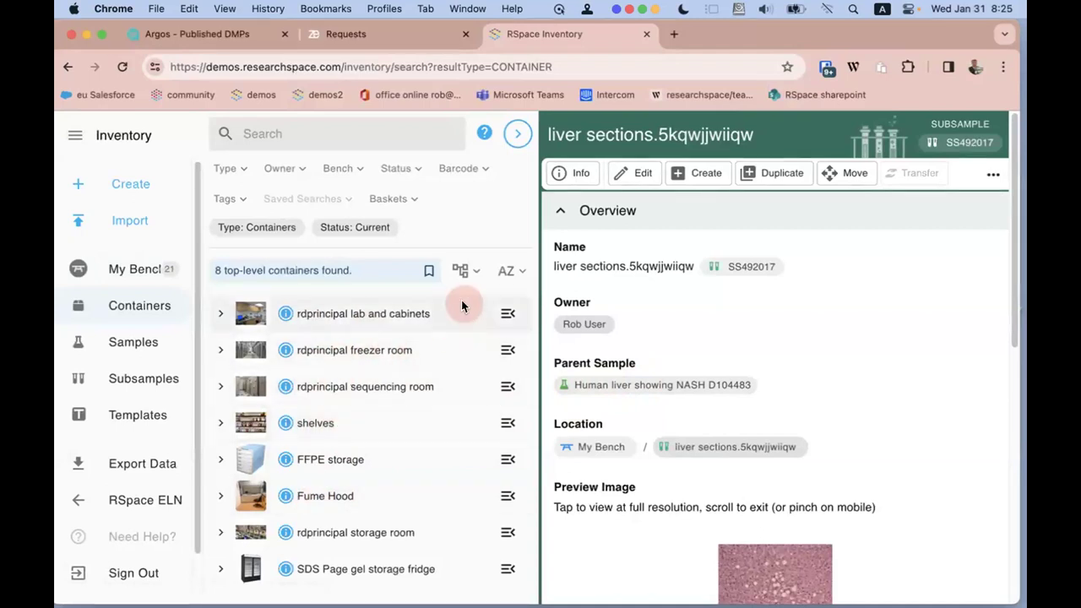
Step: Expand the sequencing room, Freezer 6 -30c and shelf 1, and open the first box
left_click(217, 386)
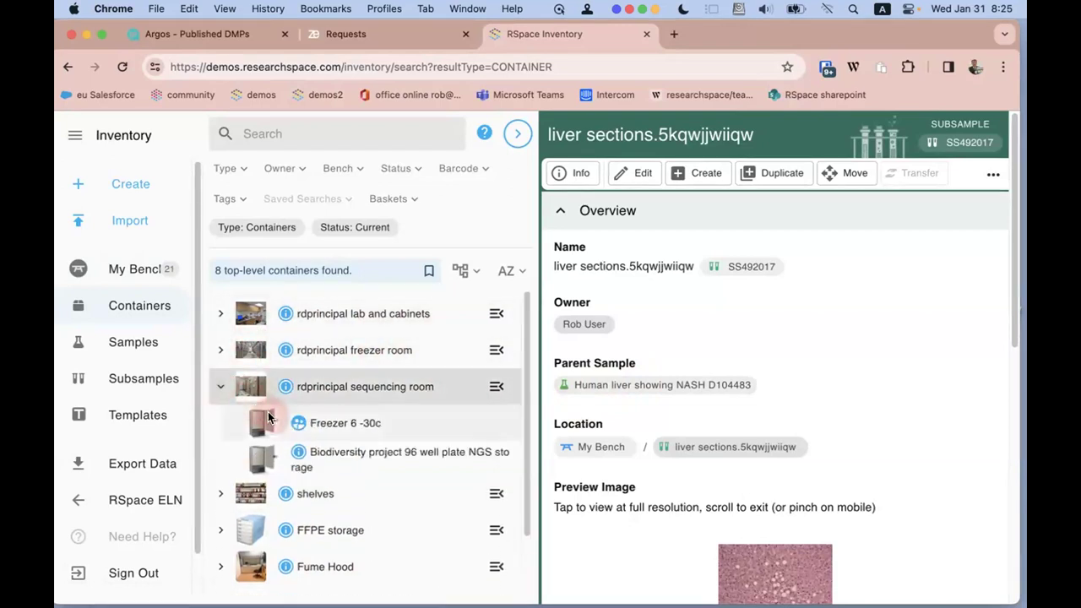
left_click(231, 426)
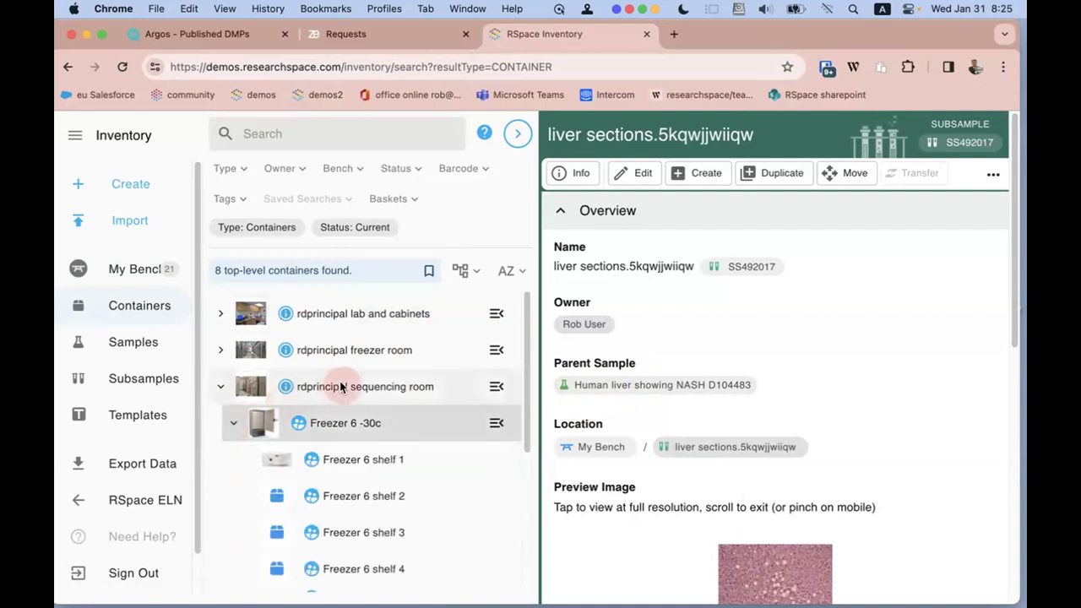
scroll(359, 414, "down", 2)
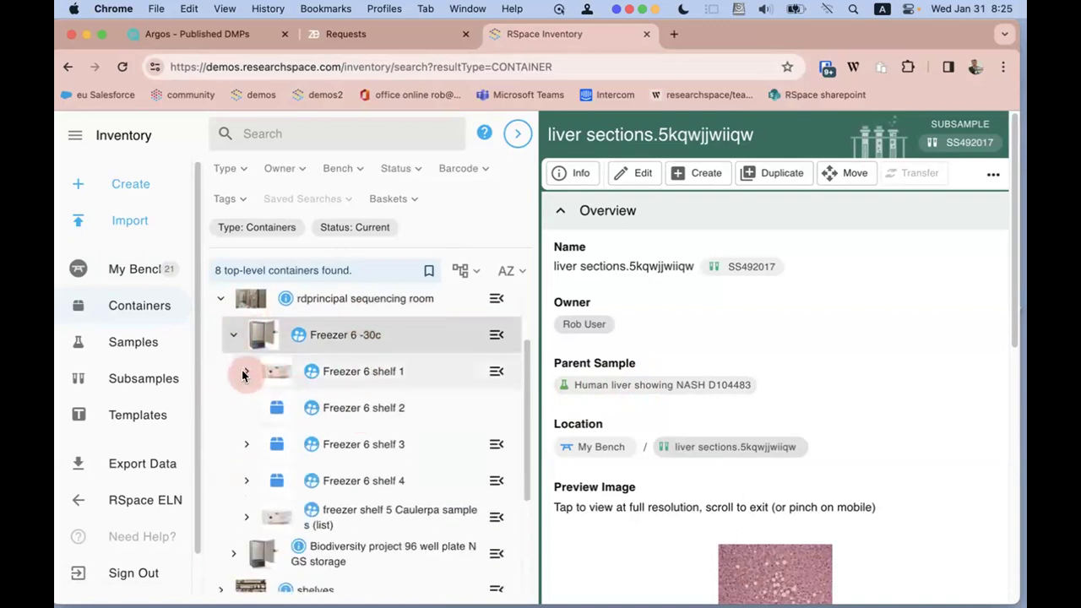
left_click(244, 373)
left_click(391, 411)
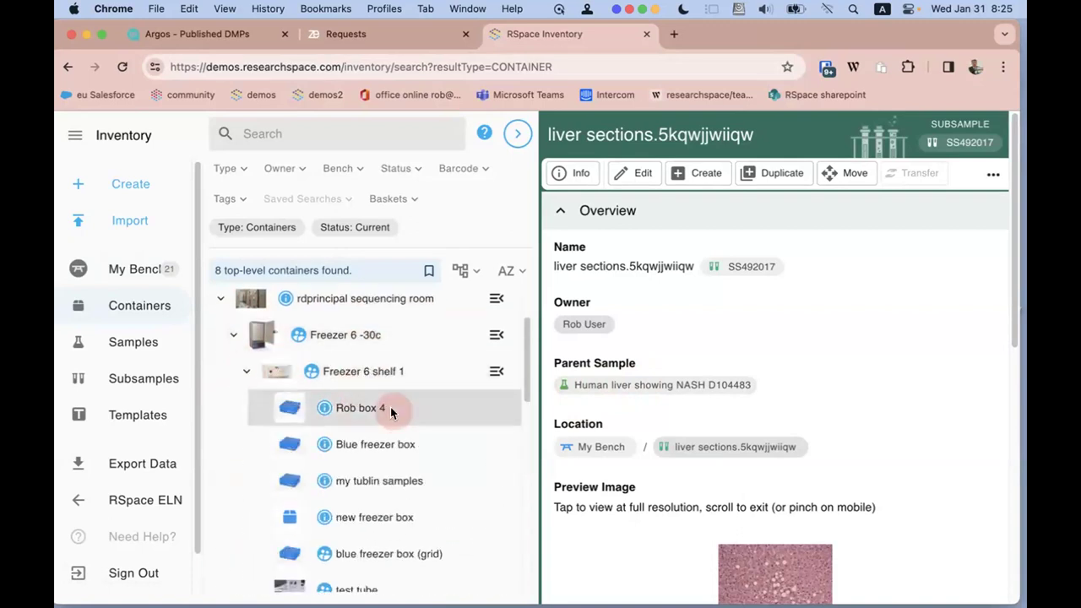
Step: Dismiss the box-loading error, select cell A6 in the grid, and collapse shelf 1
scroll(918, 389, "down", 3)
scroll(916, 384, "down", 10)
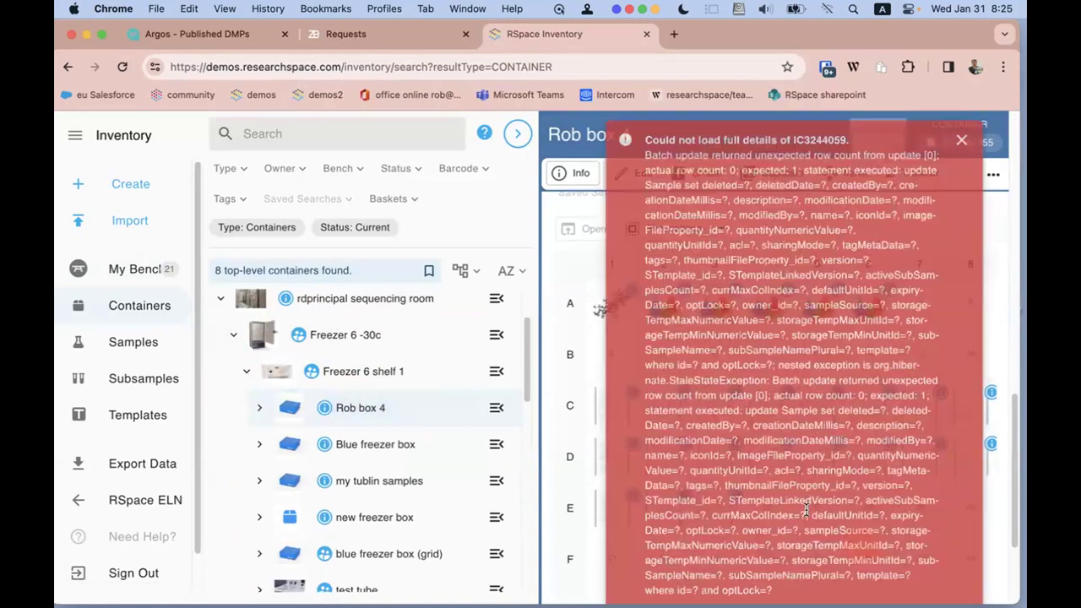
left_click(960, 137)
left_click(878, 313)
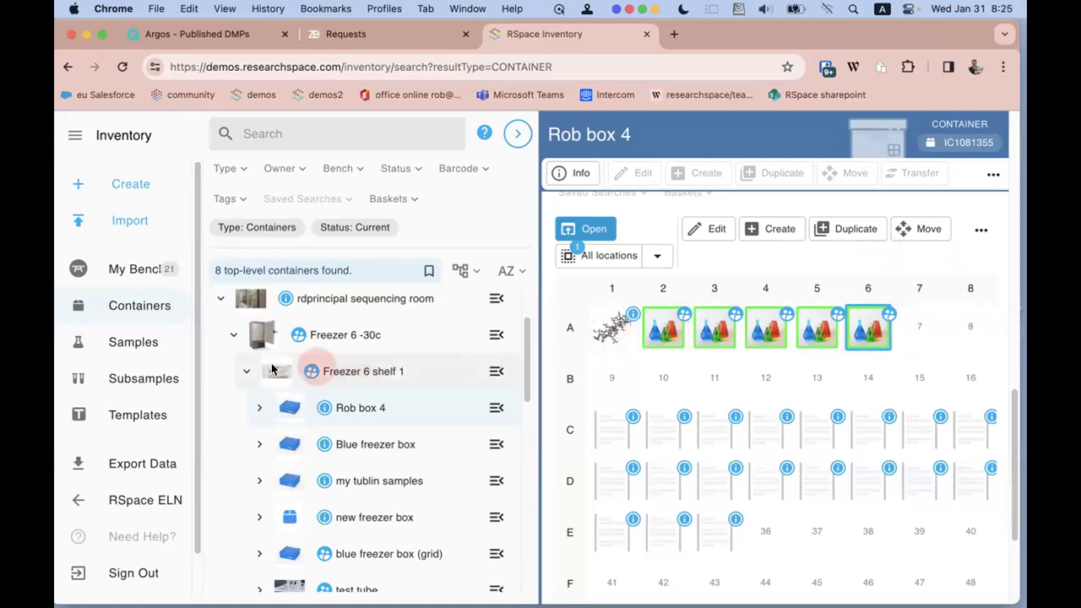
left_click(247, 372)
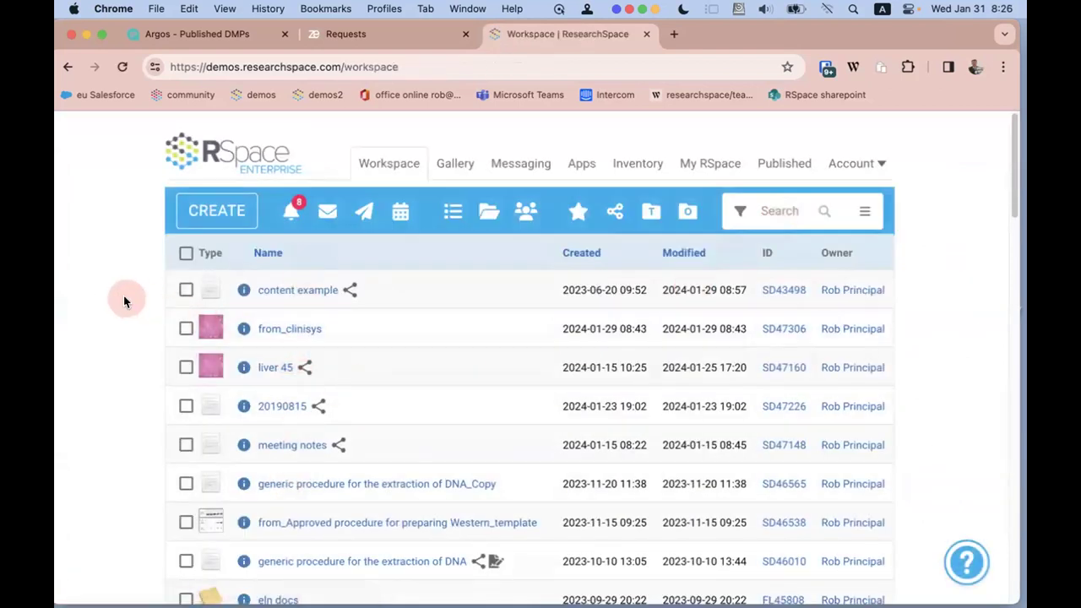
Step: Open 'content example' and scroll down to attachments like recipe1a xls and cyto.a.20944.pdf
scroll(123, 296, "down", 1)
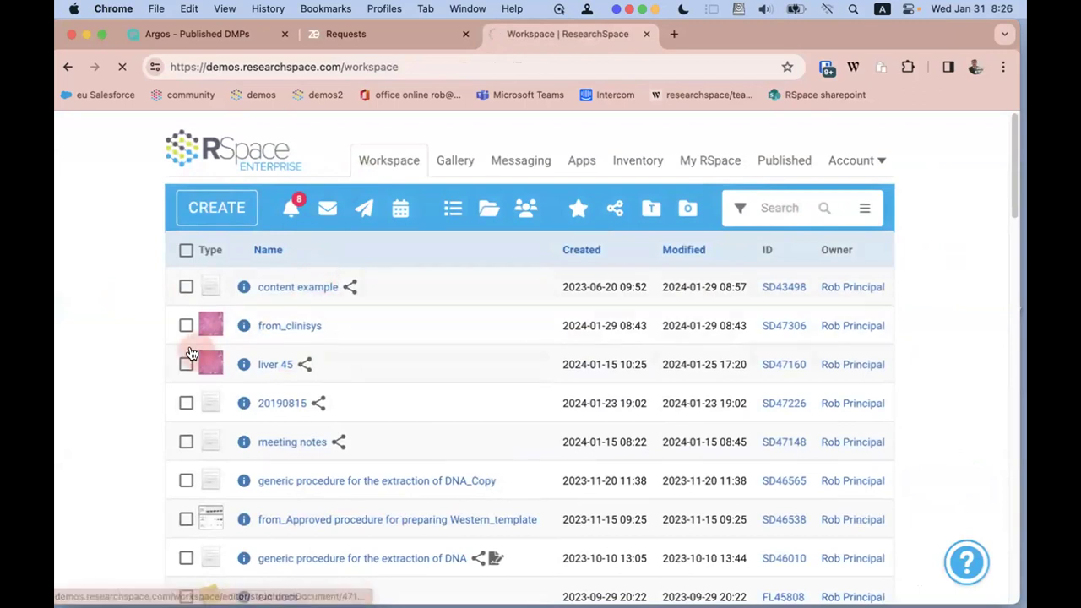
left_click(207, 285)
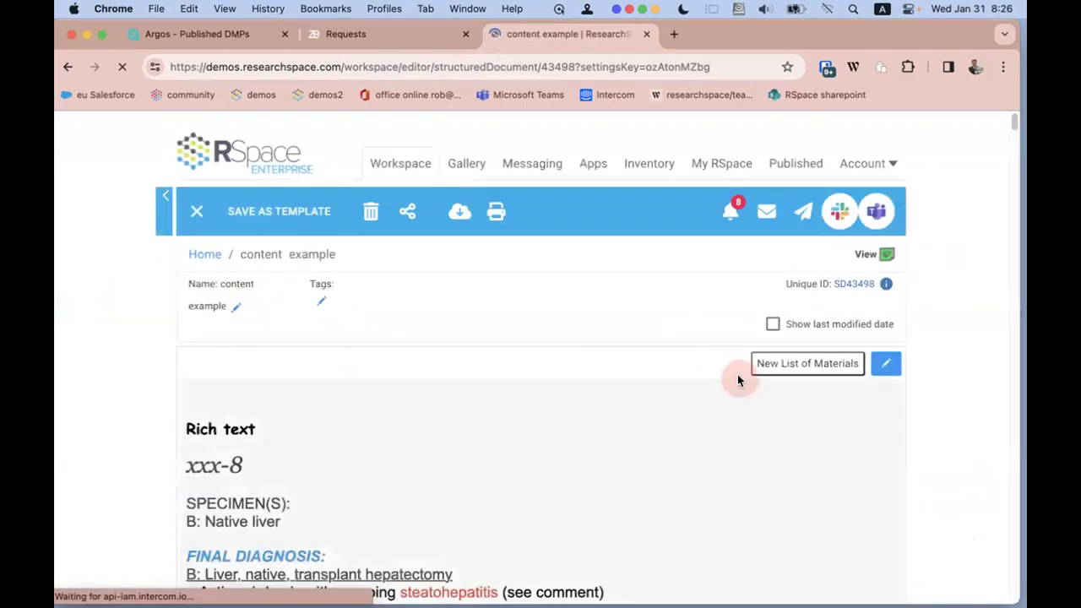
scroll(738, 389, "down", 5)
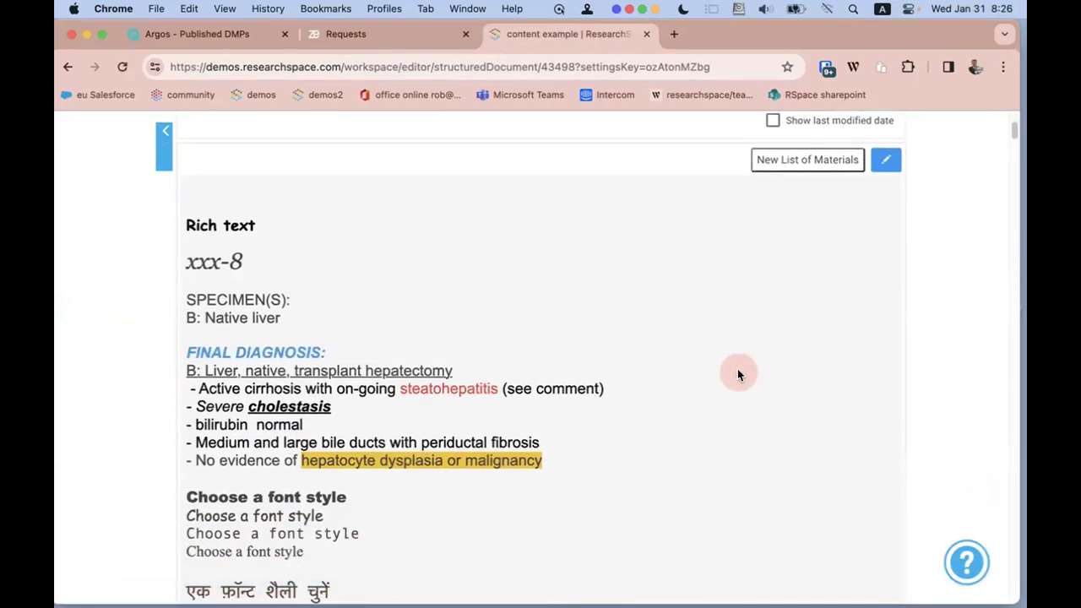
scroll(738, 375, "down", 10)
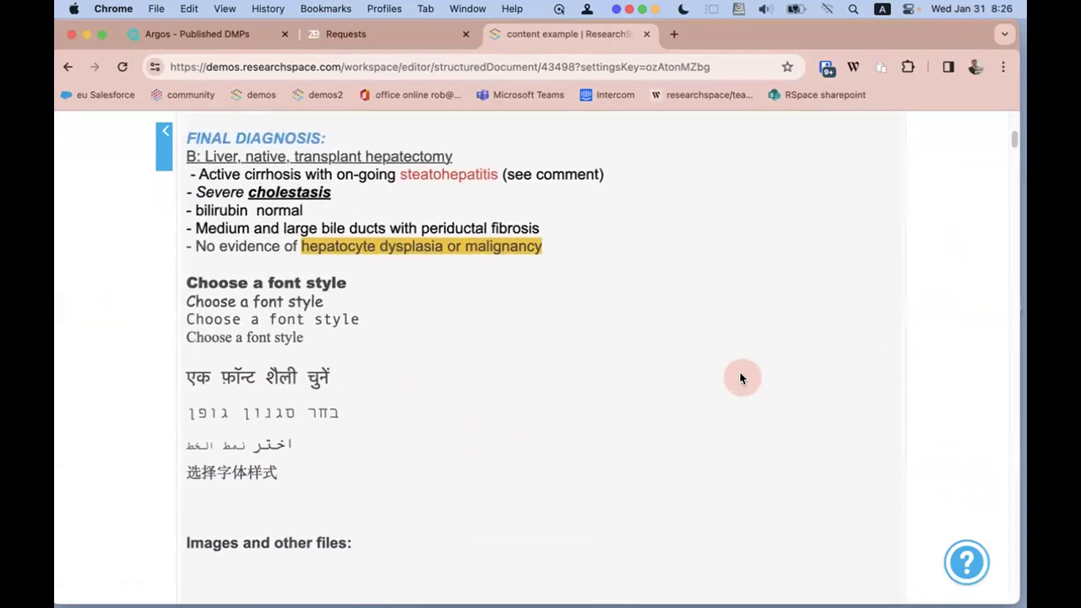
scroll(739, 377, "down", 10)
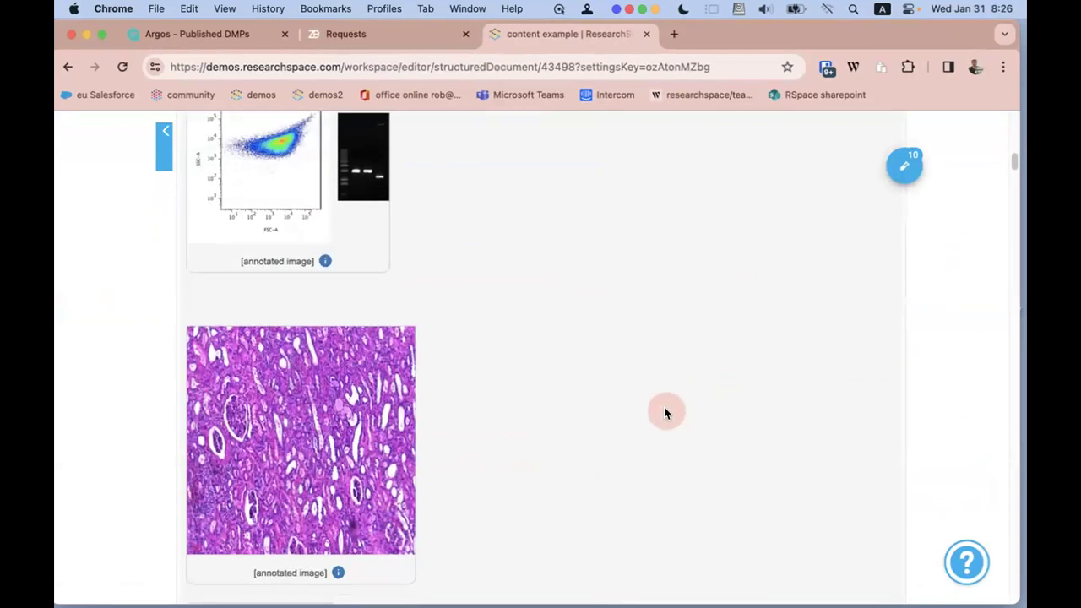
scroll(545, 355, "down", 15)
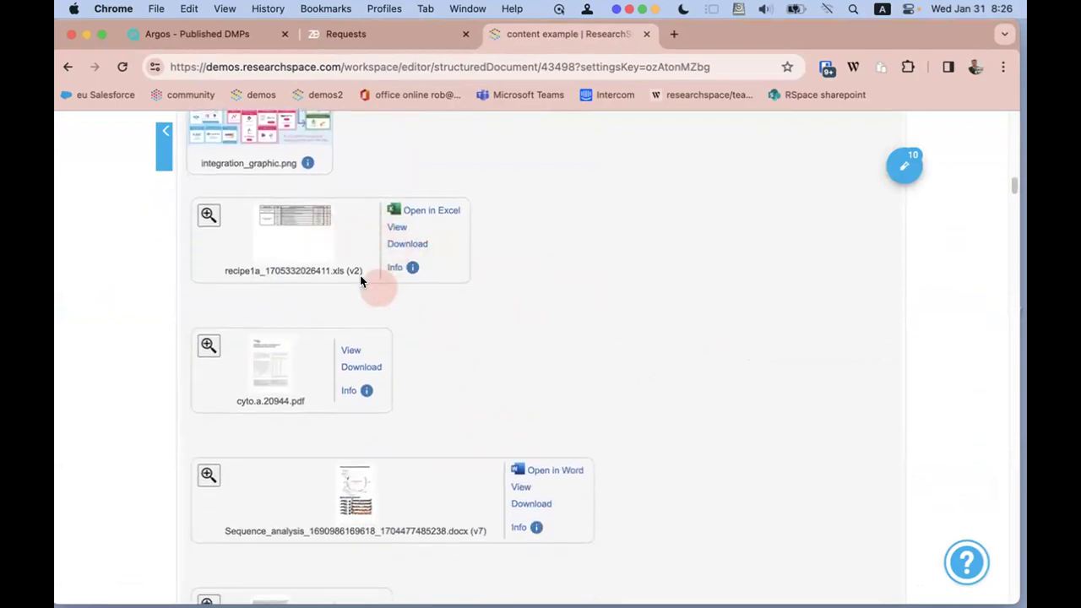
left_click(397, 227)
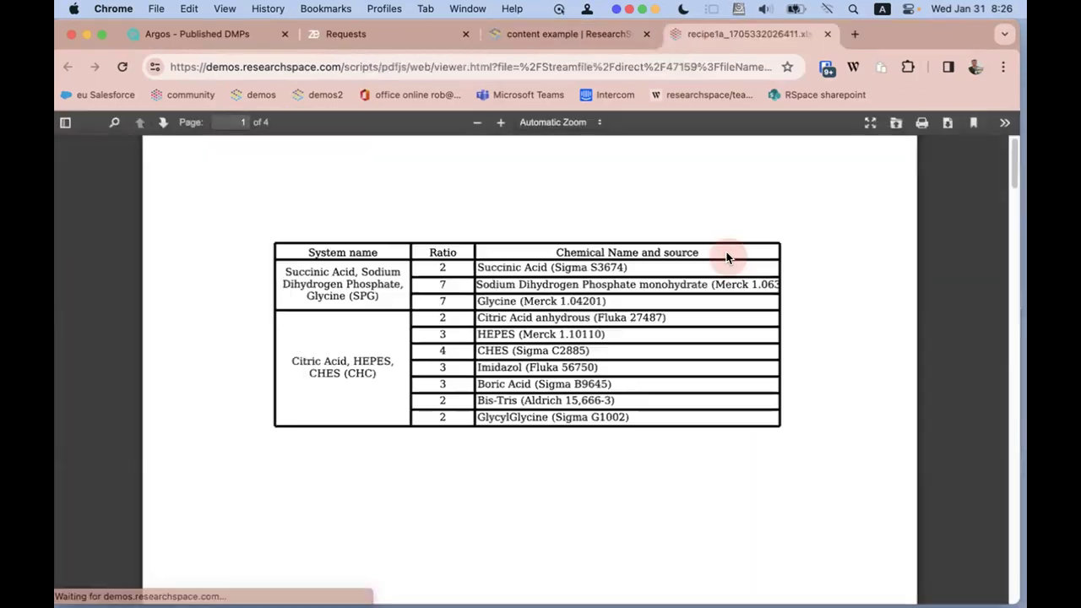
left_click(827, 34)
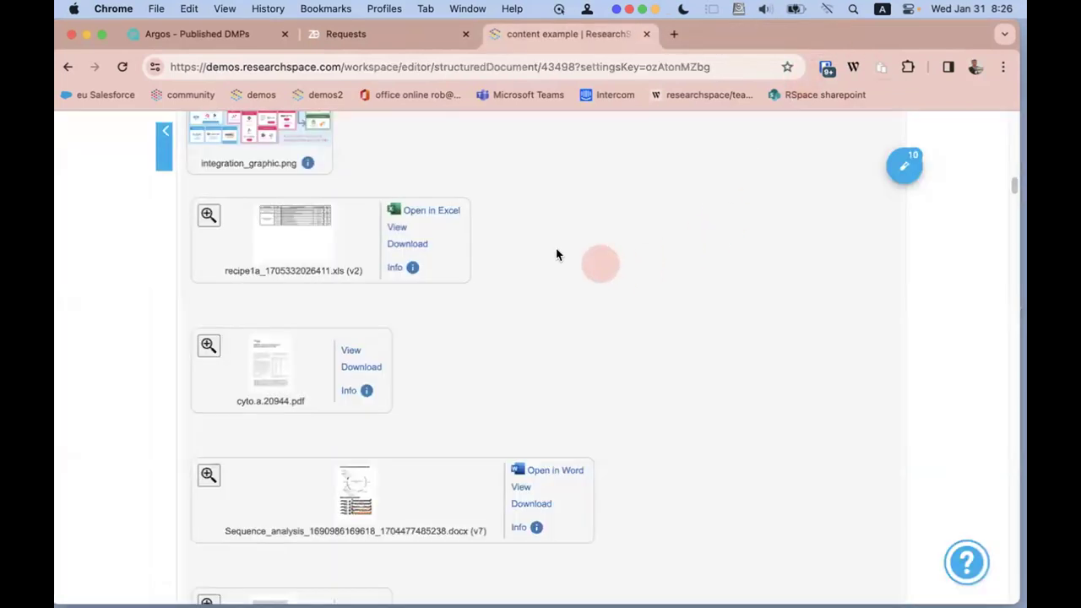
left_click(449, 211)
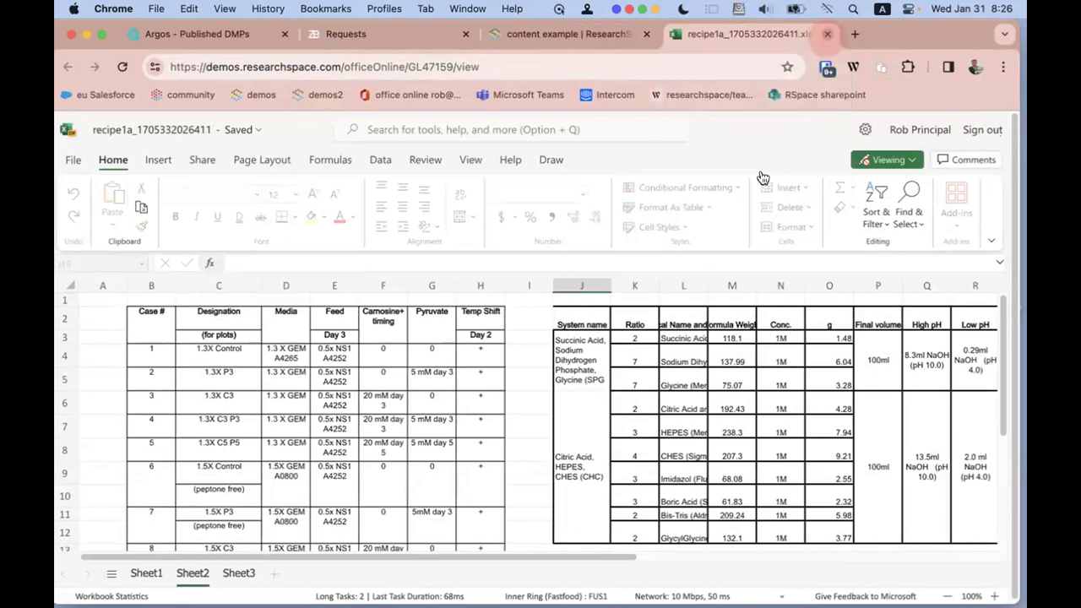
left_click(826, 35)
scroll(636, 309, "down", 10)
scroll(650, 330, "down", 20)
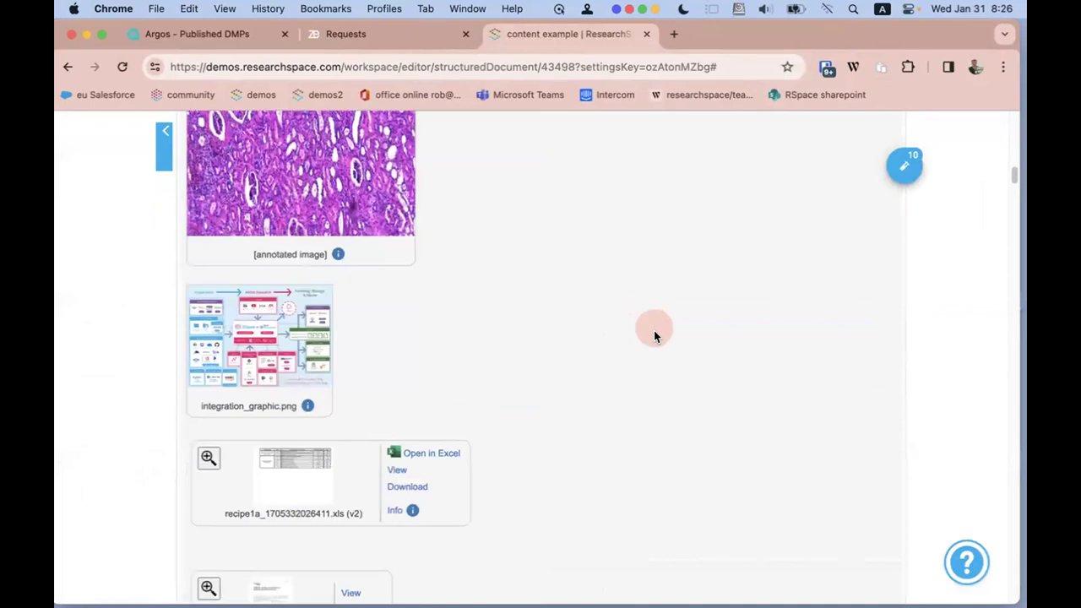
scroll(666, 376, "down", 4)
scroll(591, 253, "up", 5)
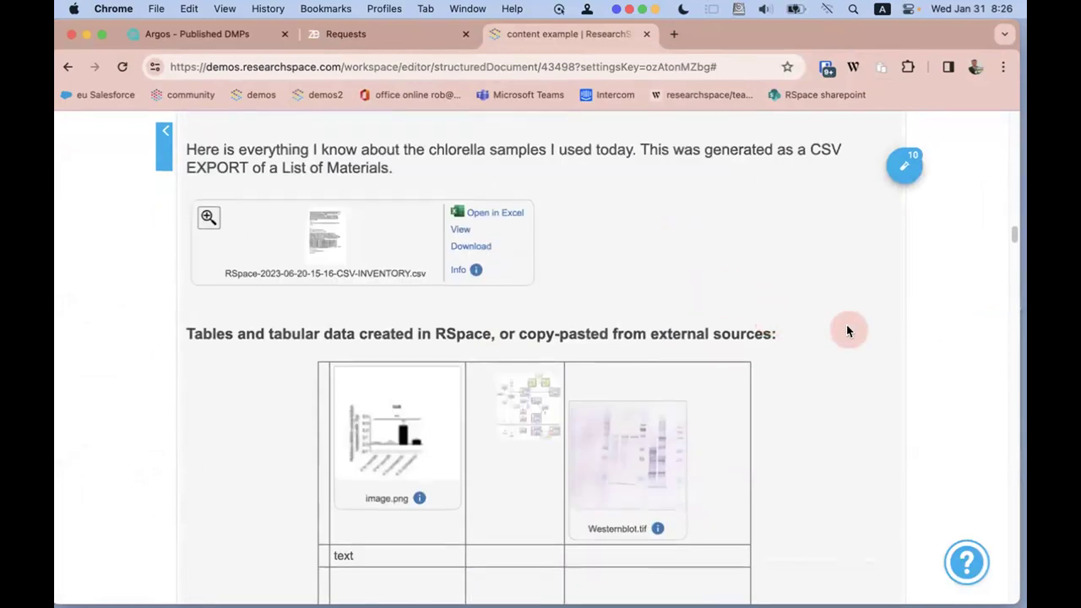
scroll(850, 336, "down", 10)
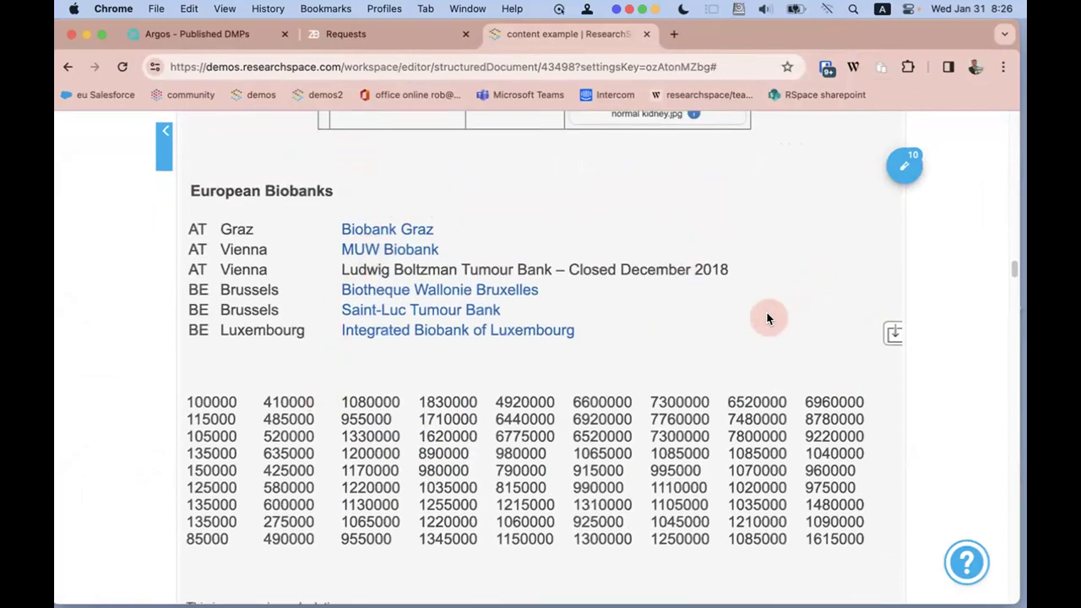
scroll(693, 302, "down", 1)
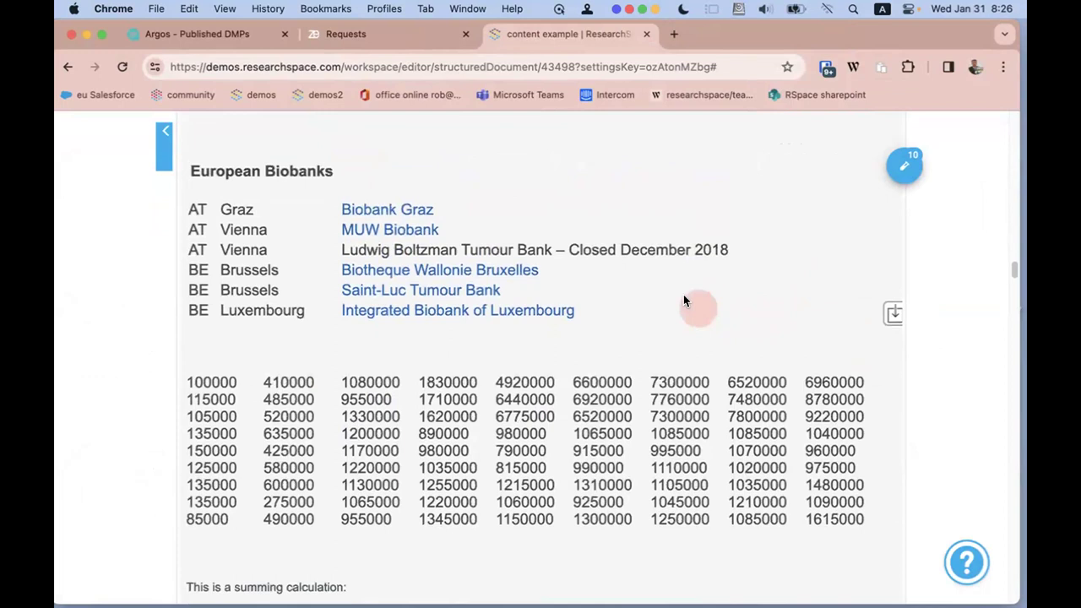
scroll(660, 279, "down", 3)
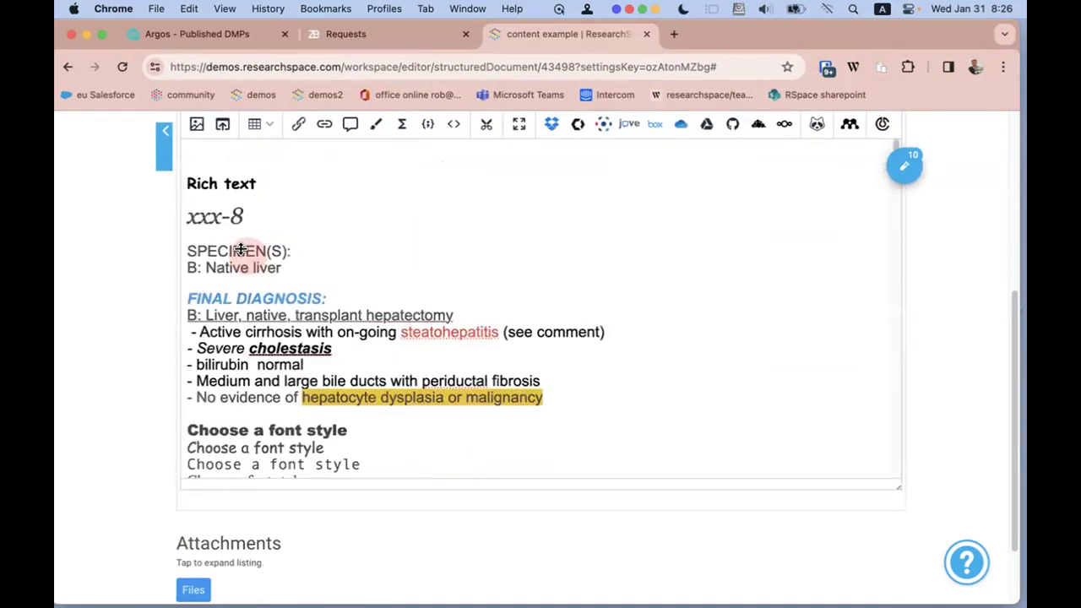
Step: Insert an empty line above the Rich text heading, then browse and dismiss the '/' insert menu
left_click(184, 179)
key("Return")
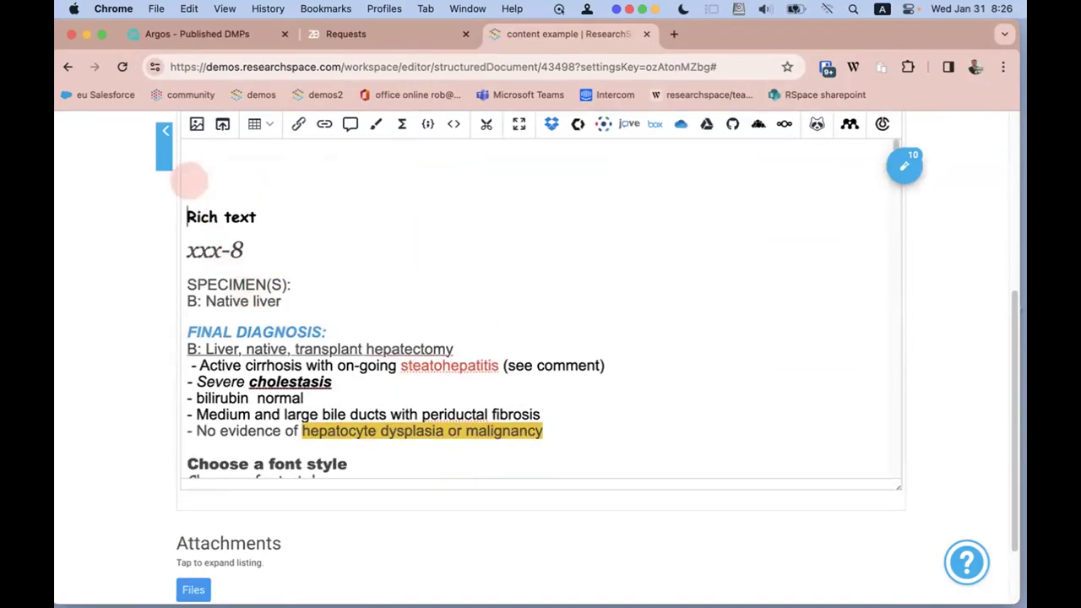
type("/")
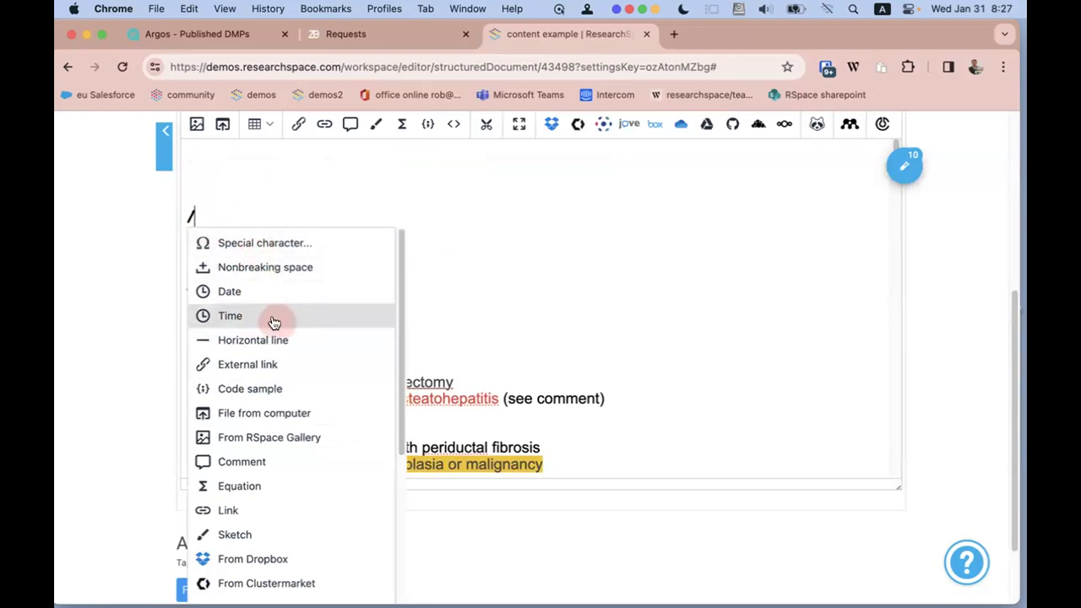
scroll(274, 324, "down", 3)
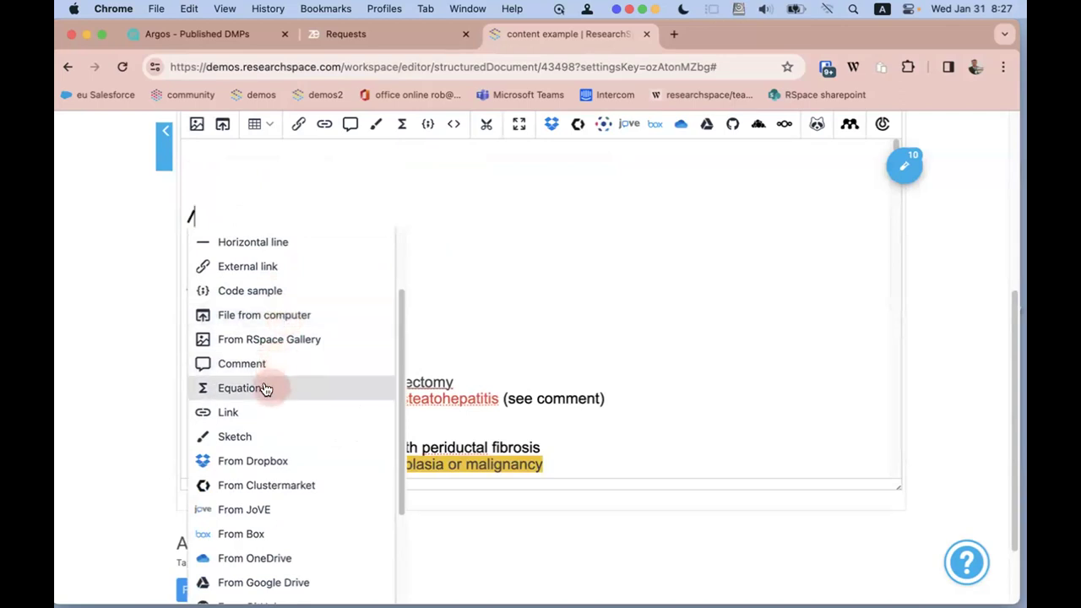
scroll(271, 386, "down", 1)
scroll(275, 388, "down", 4)
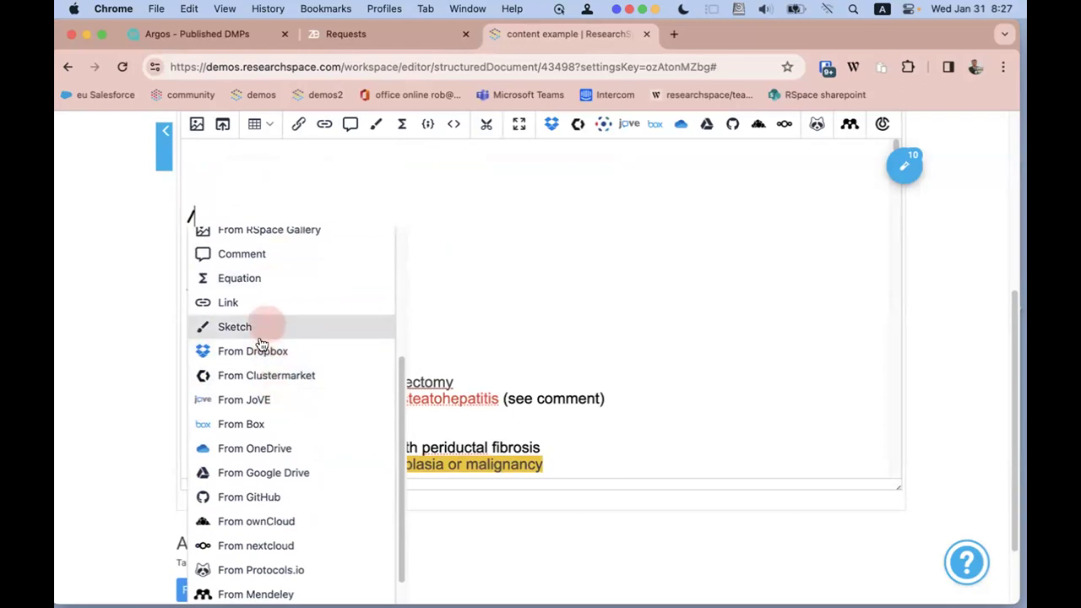
scroll(249, 404, "down", 1)
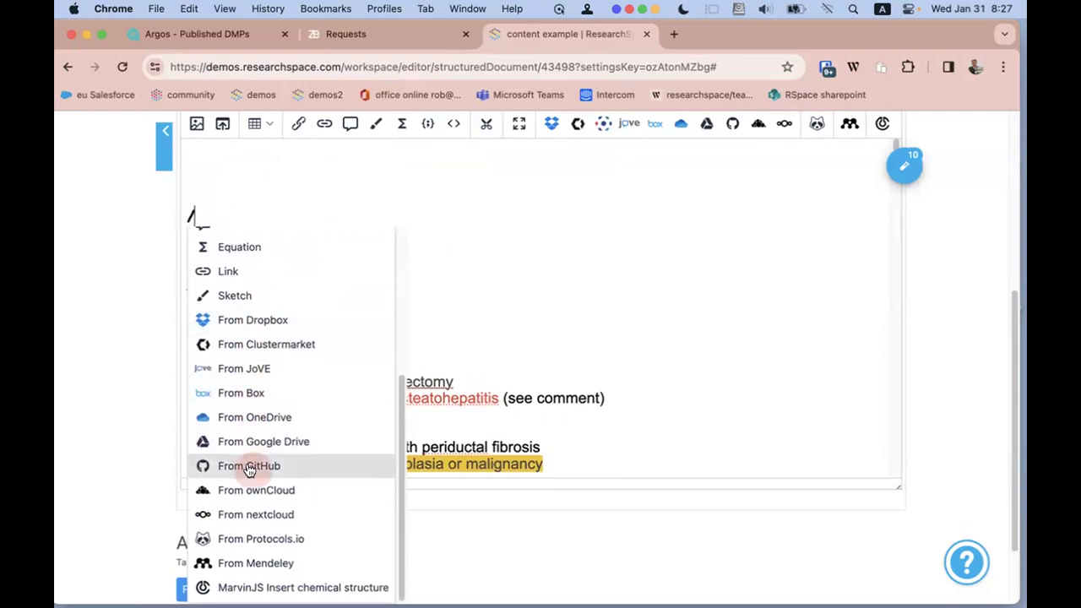
scroll(250, 470, "down", 1)
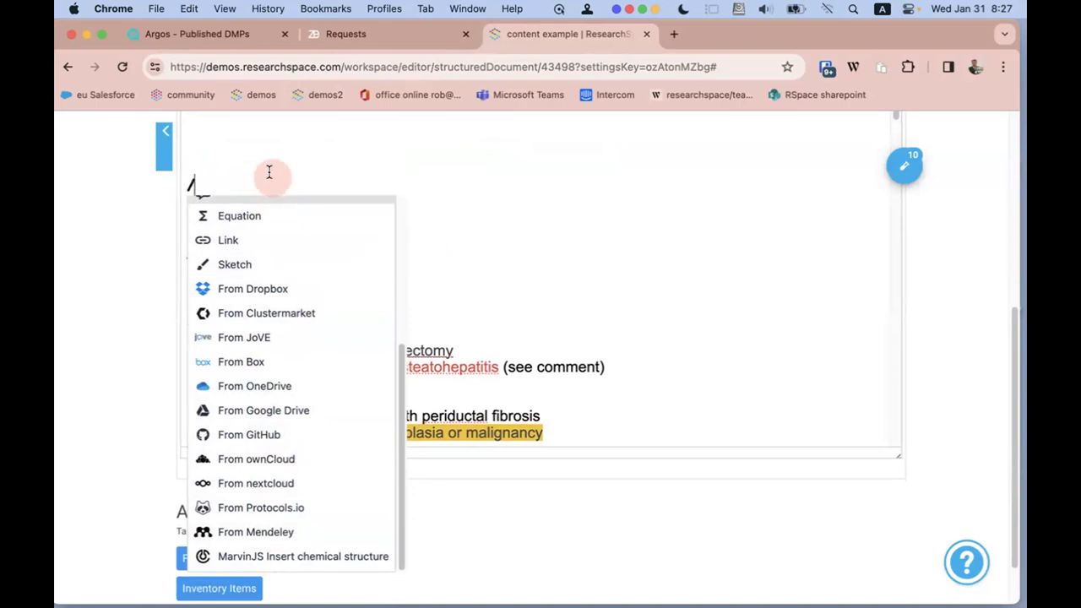
key("Escape")
scroll(272, 178, "down", 1)
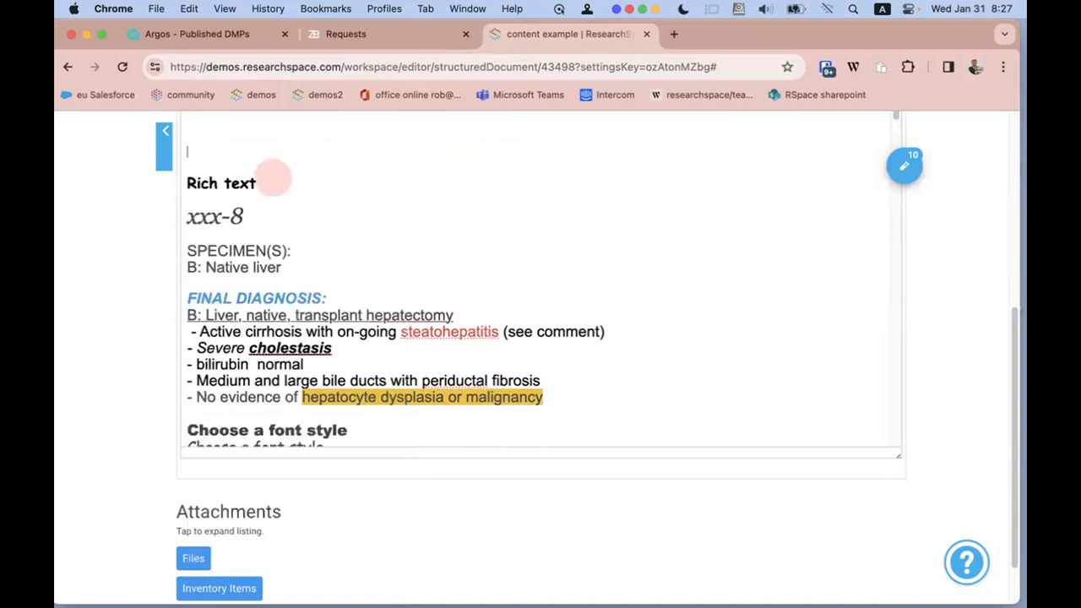
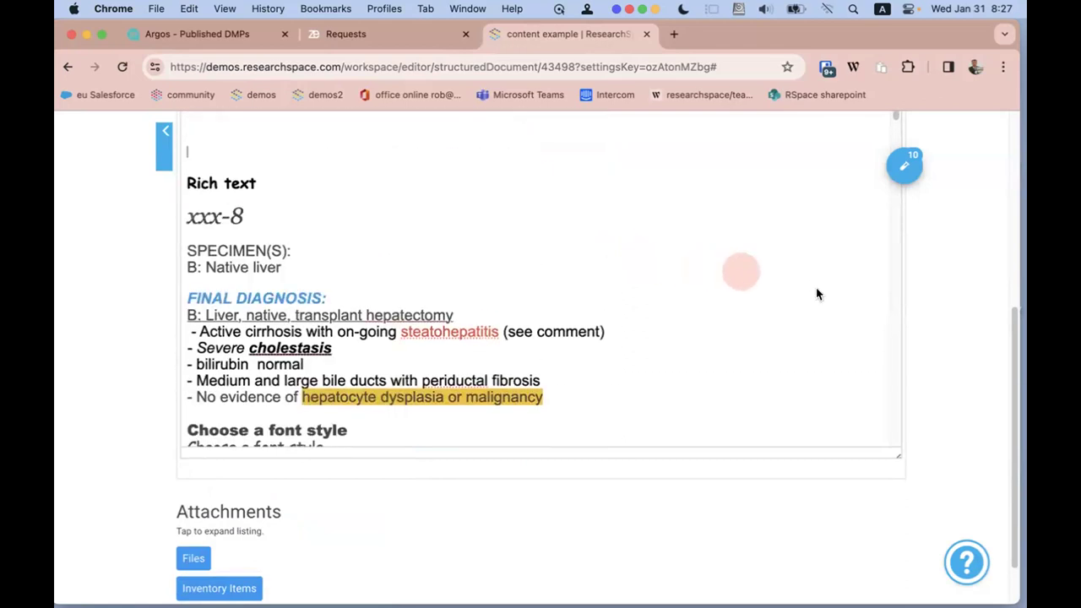
Step: Open the document's '10: liver' list of materials and zoom out to see all its items
left_click(908, 292)
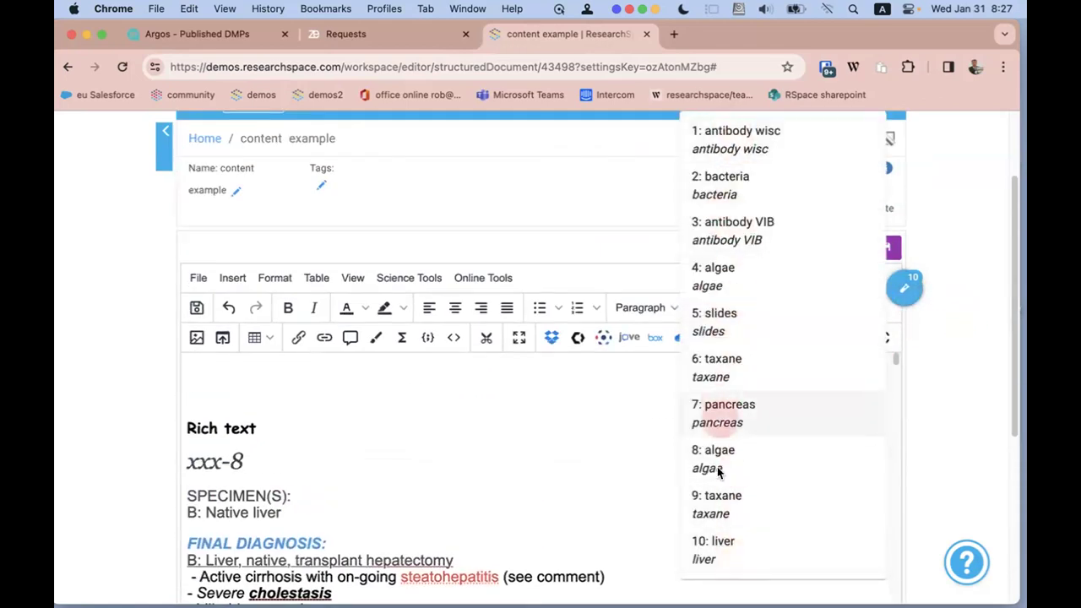
left_click(714, 549)
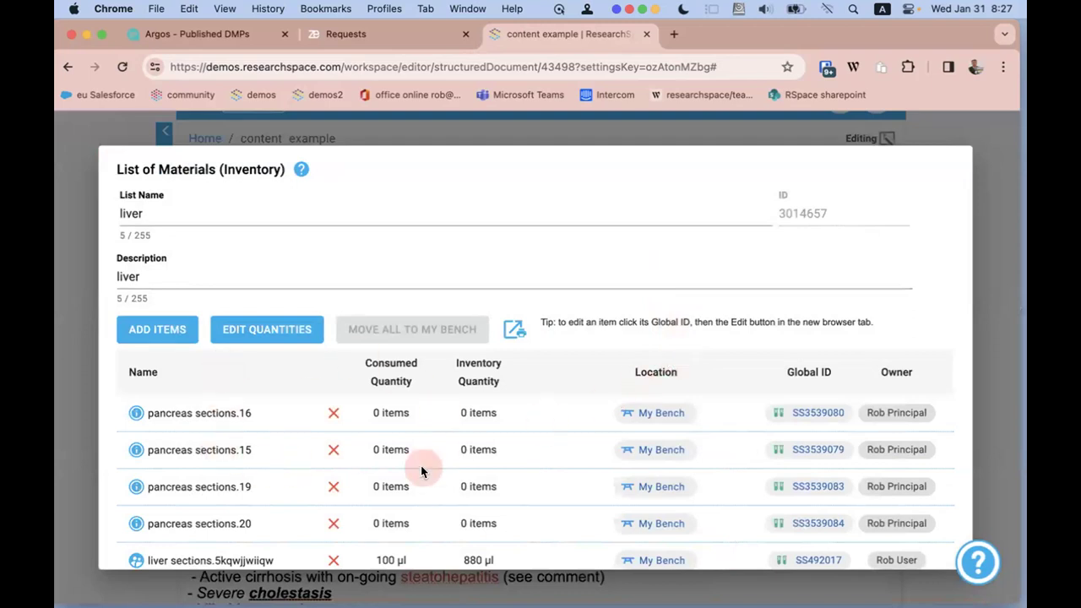
key("super+minus")
key("super+minus")
key("super+minus")
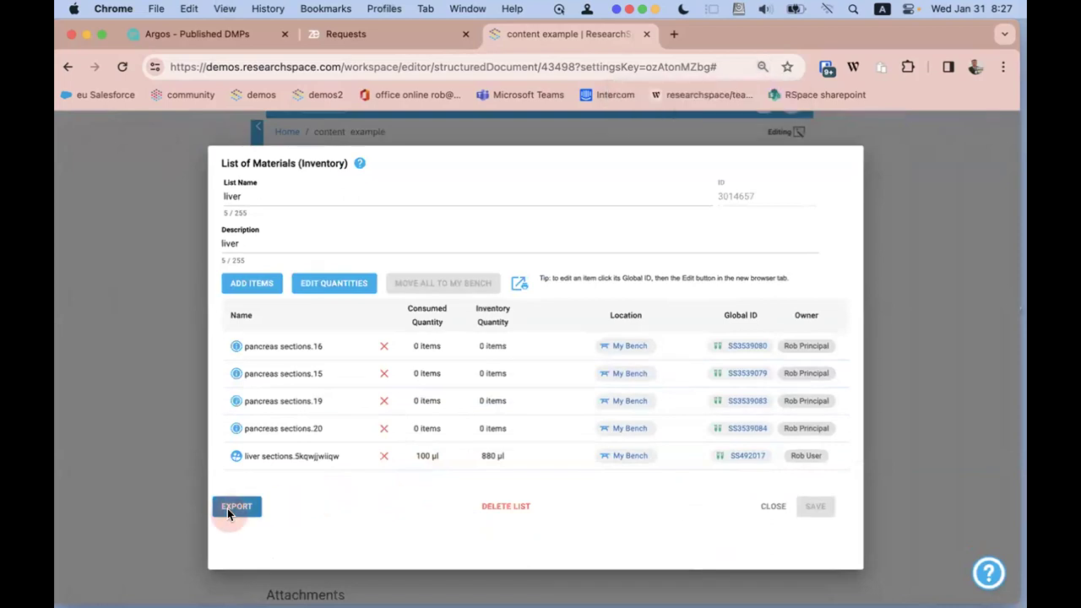
Step: Open the pancreas sections.16 subsample SS3539080 and restore the page to full size
left_click(745, 344)
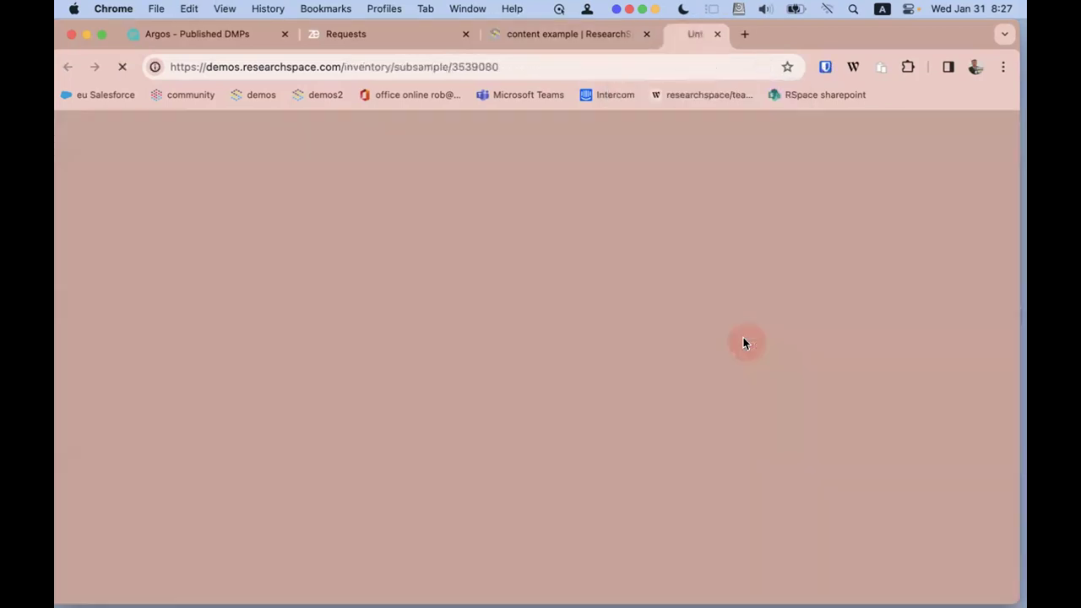
key("super+equal")
key("super+equal")
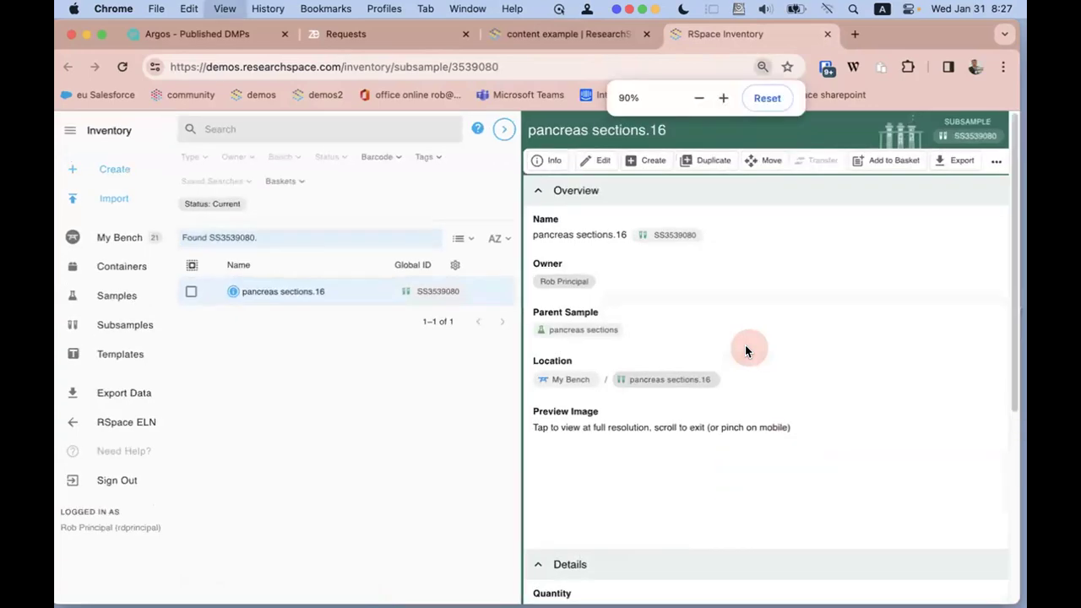
key("super+equal")
scroll(835, 362, "down", 2)
scroll(777, 359, "up", 5)
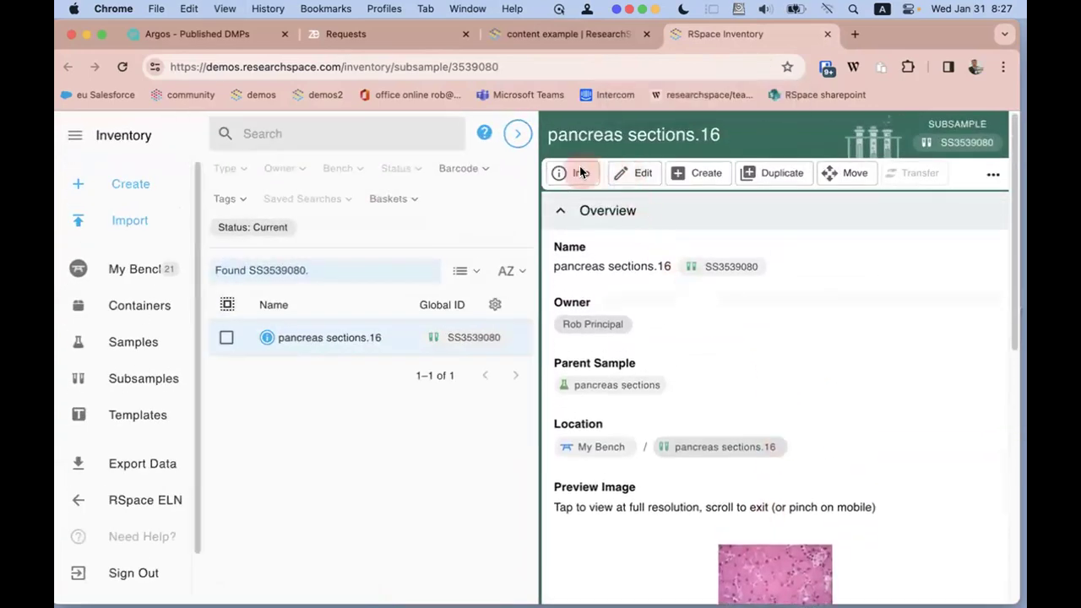
Step: Check the subsample's linked documents, then return to the RSpace ELN workspace
left_click(580, 172)
left_click(847, 398)
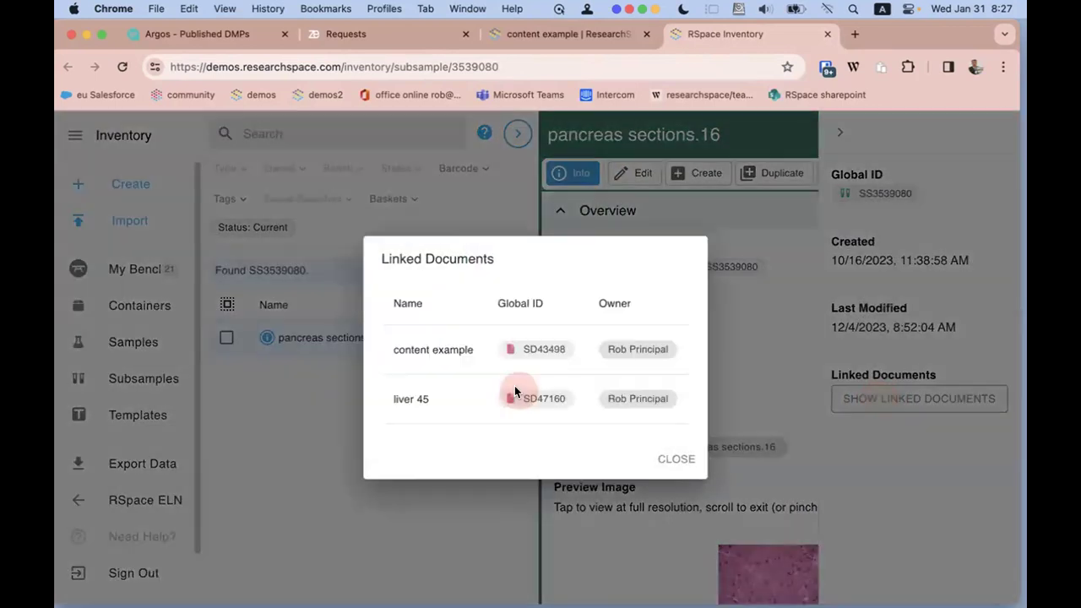
left_click(674, 461)
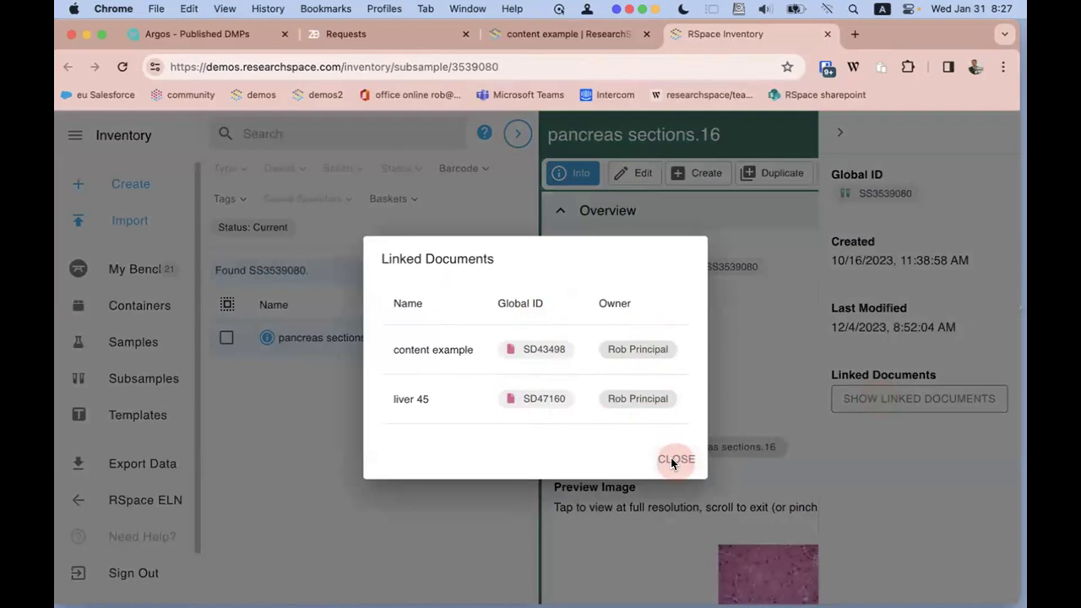
left_click(235, 309)
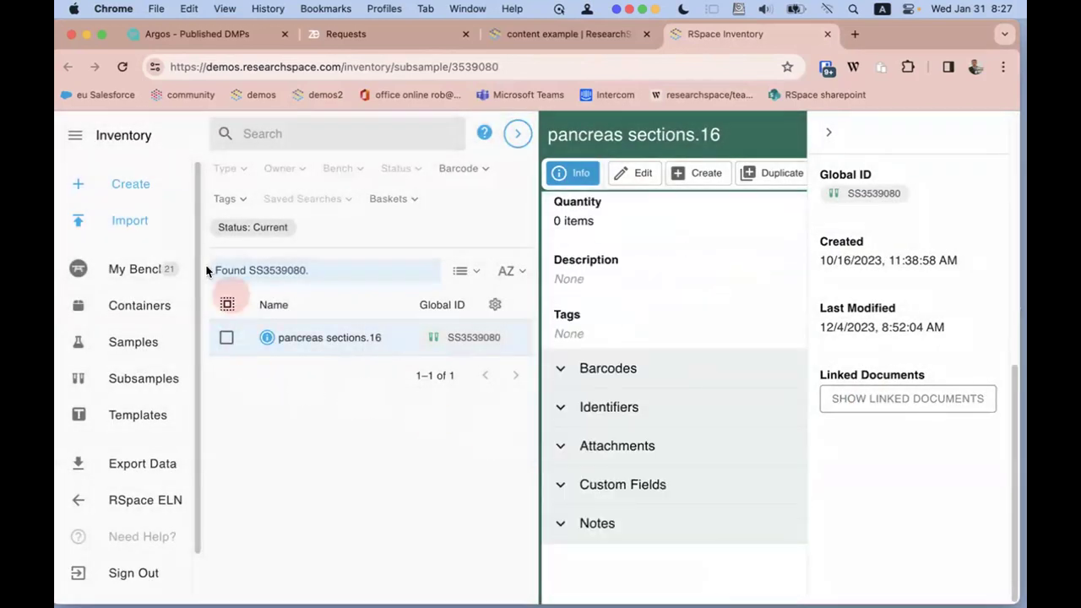
left_click(136, 499)
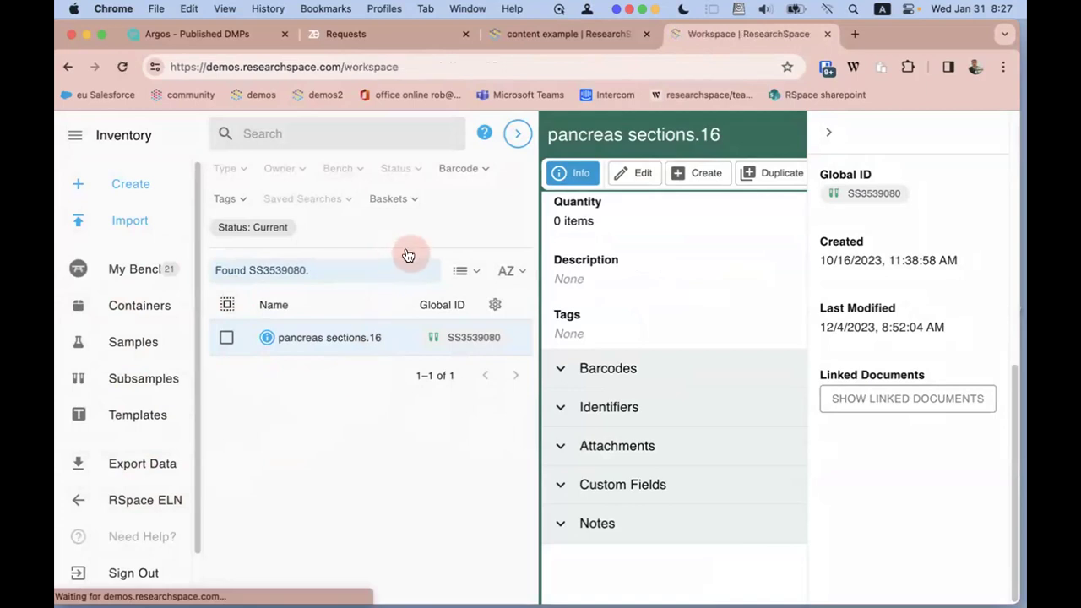
Step: Go to the Gallery, start and cancel a file import, then reopen the Import options
left_click(447, 163)
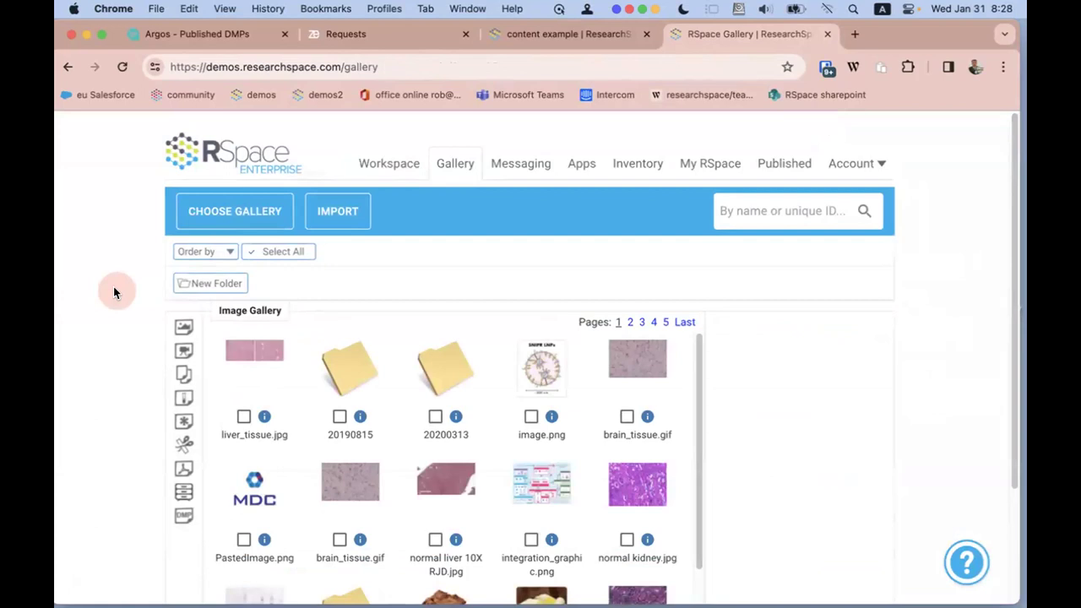
left_click(349, 210)
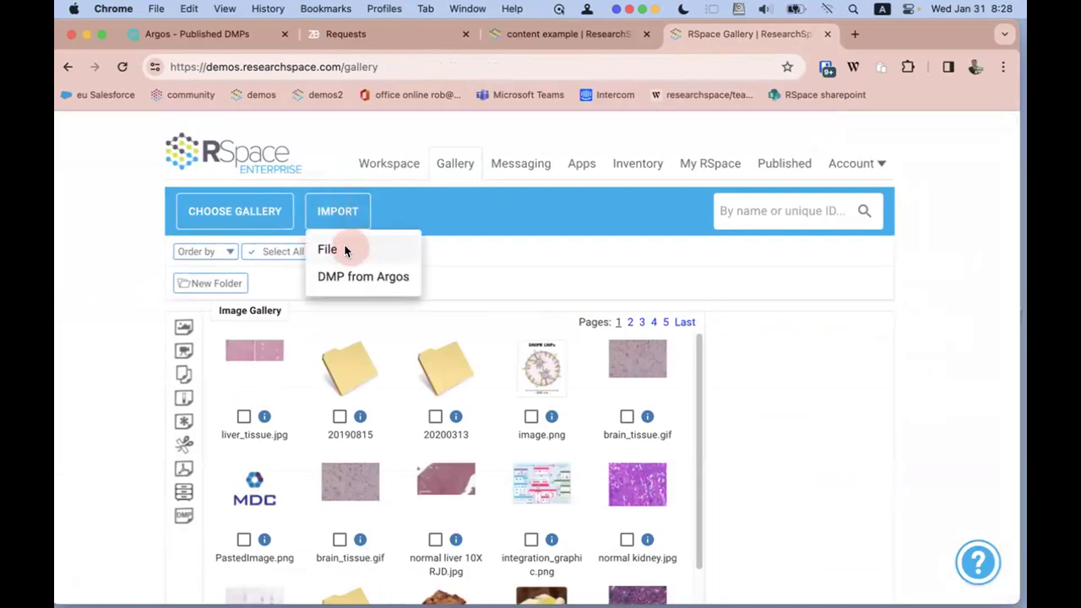
left_click(345, 249)
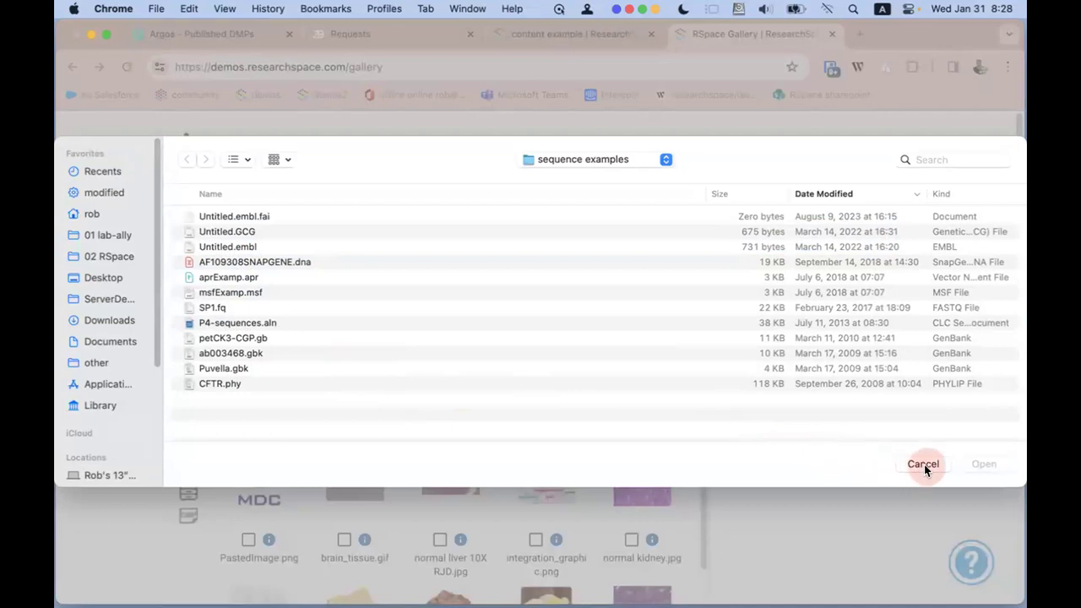
left_click(923, 464)
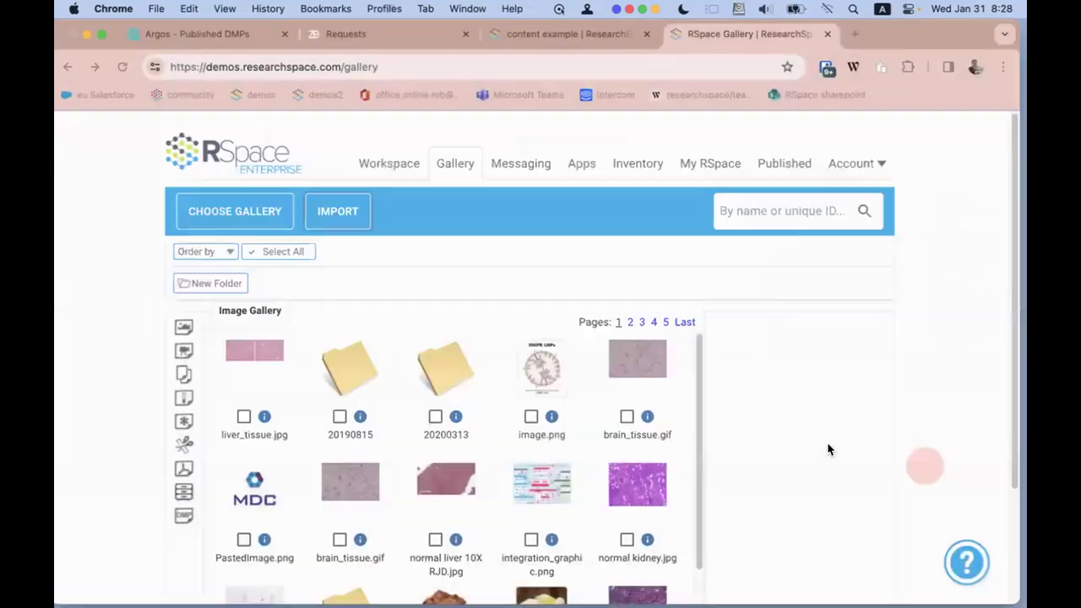
left_click(322, 286)
scroll(369, 250, "down", 1)
left_click(349, 189)
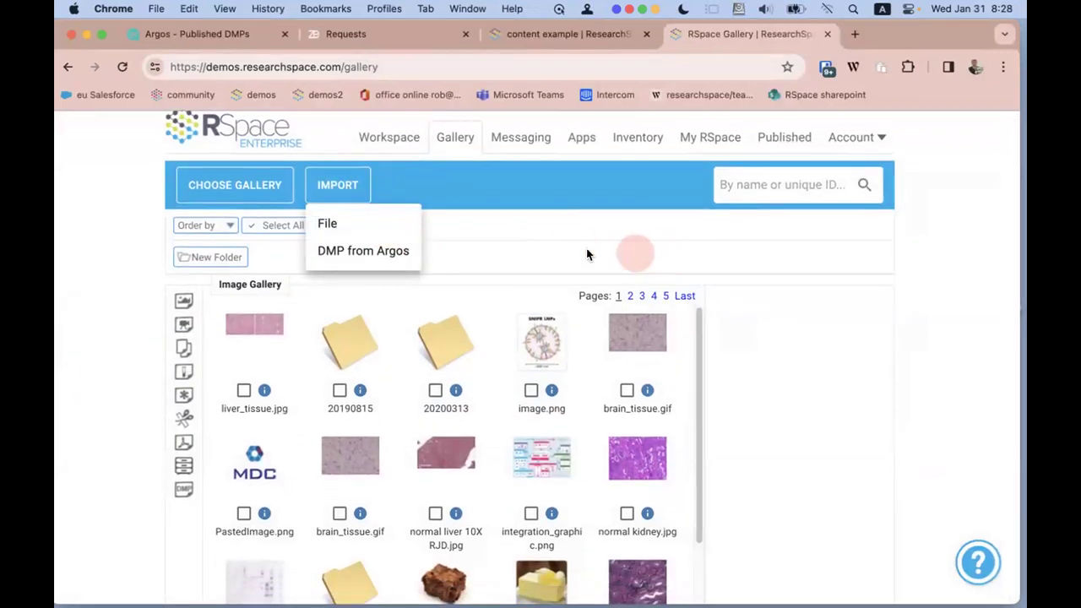
Step: List the Argos data management plans and try the Label, Grant and Funder filters
left_click(345, 252)
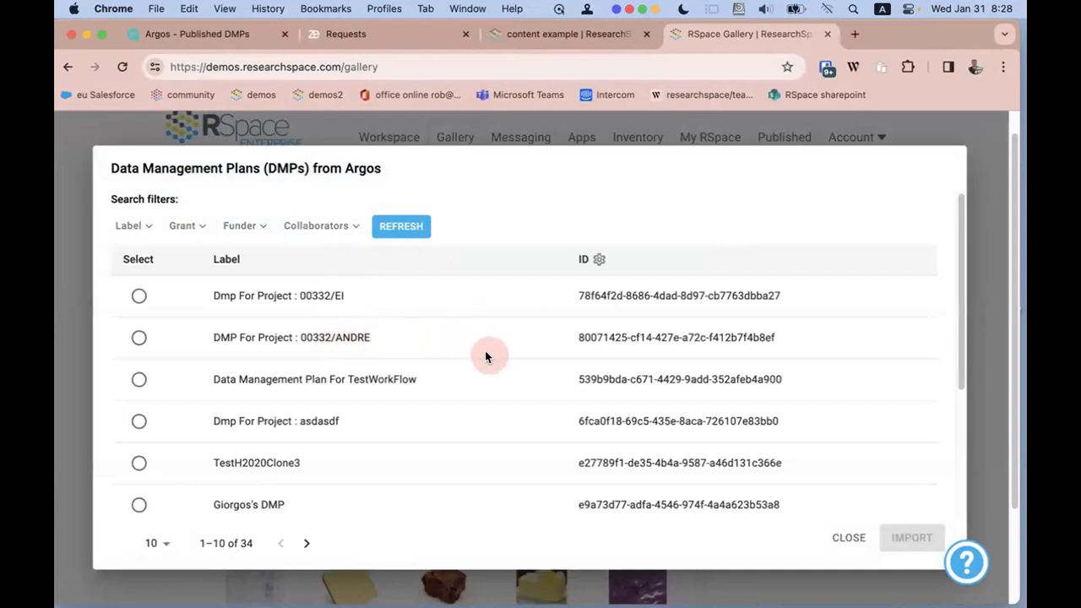
scroll(485, 353, "down", 5)
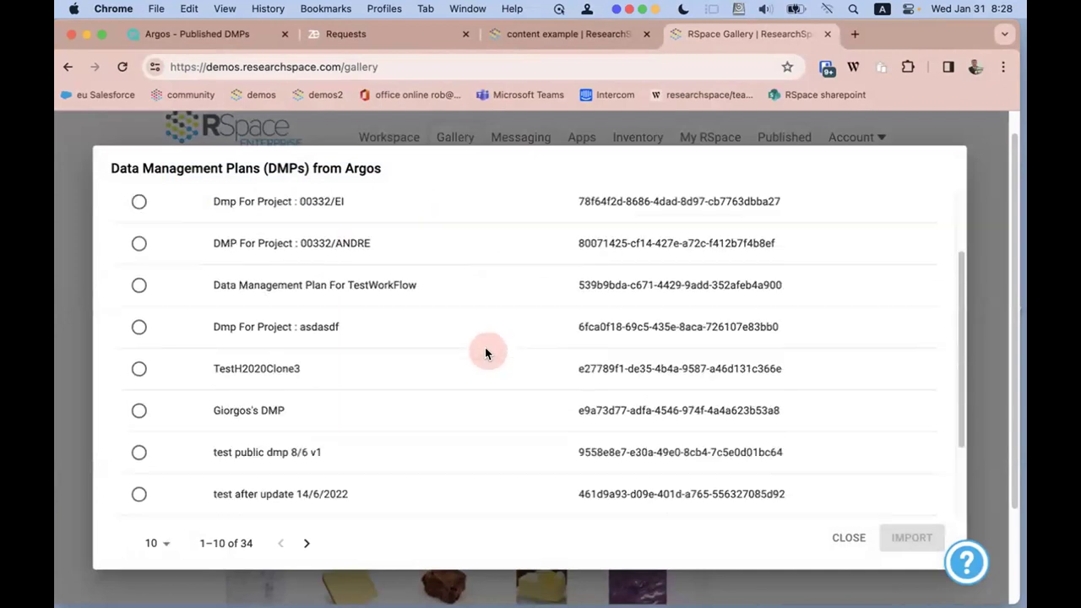
scroll(486, 353, "up", 5)
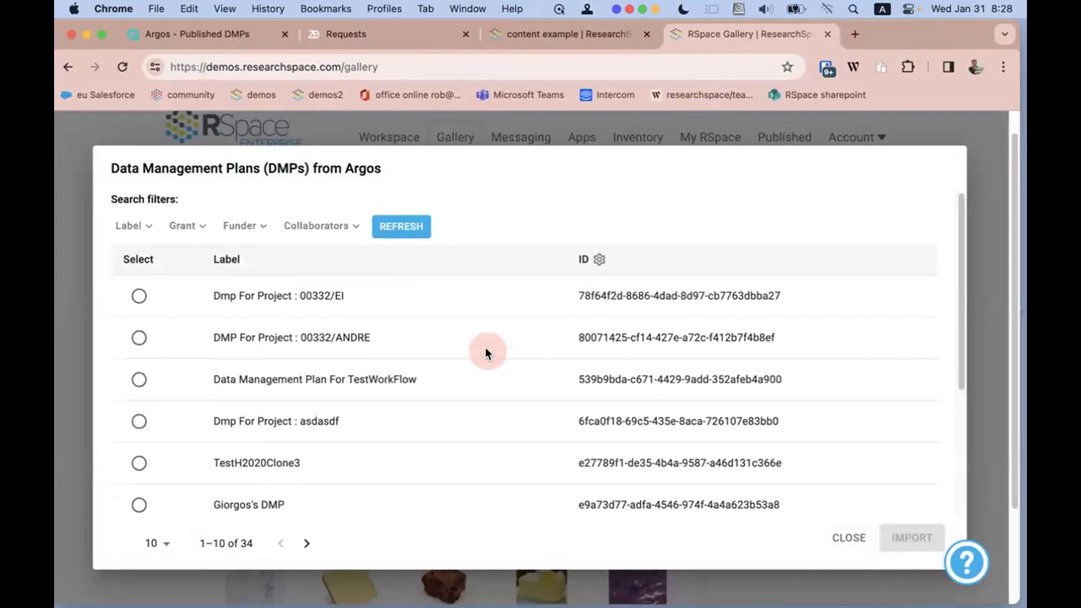
left_click(128, 225)
key("Escape")
left_click(182, 225)
key("Escape")
left_click(245, 224)
key("Escape")
Step: Import 'Data Management Plan For TestWorkFlow' from Argos and close the plan list
scroll(278, 368, "down", 3)
scroll(283, 374, "down", 2)
scroll(355, 405, "up", 5)
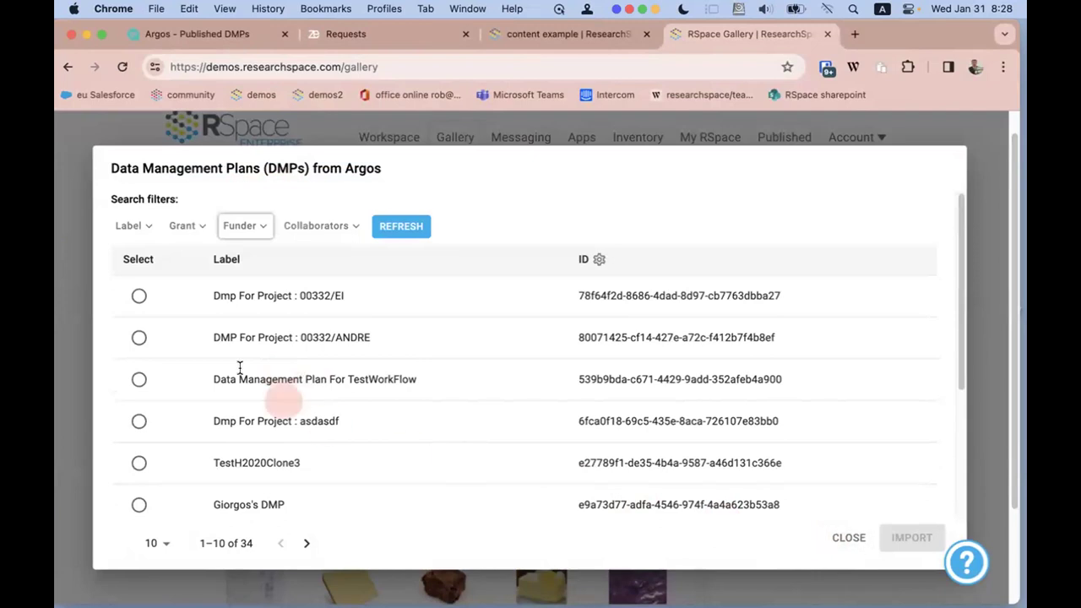
left_click(139, 379)
left_click(912, 538)
left_click(844, 538)
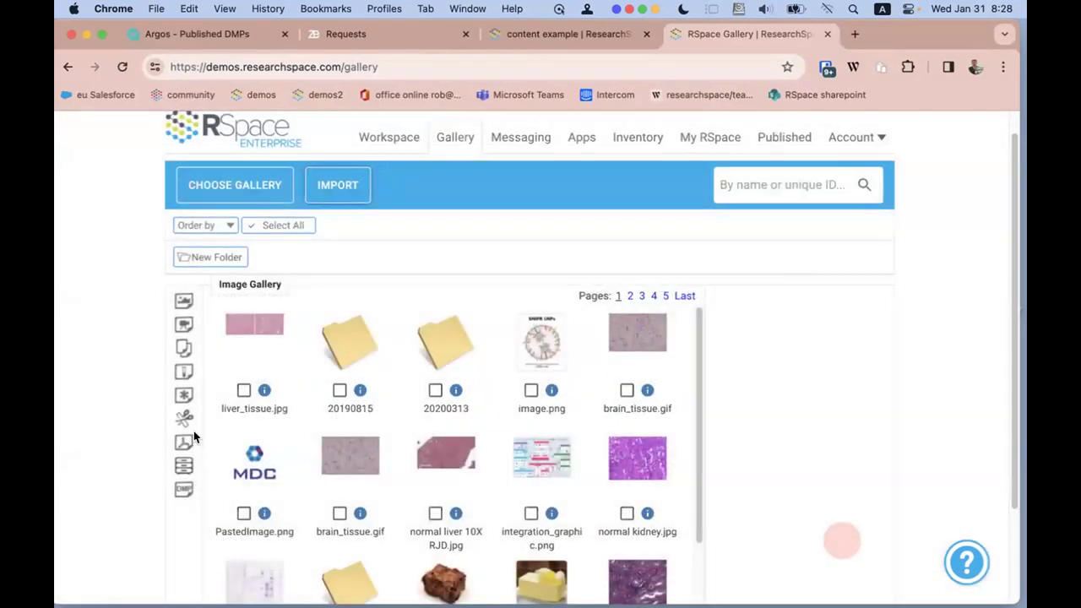
Step: Browse the imported plan files in the DMP Gallery, then return to the Workspace list
left_click(183, 488)
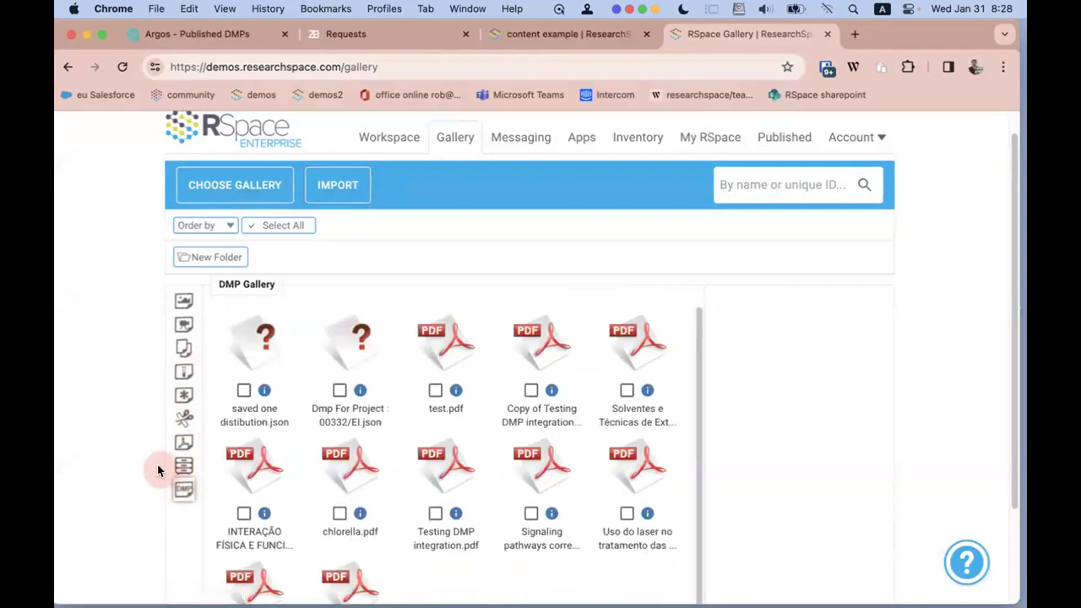
scroll(154, 445, "down", 1)
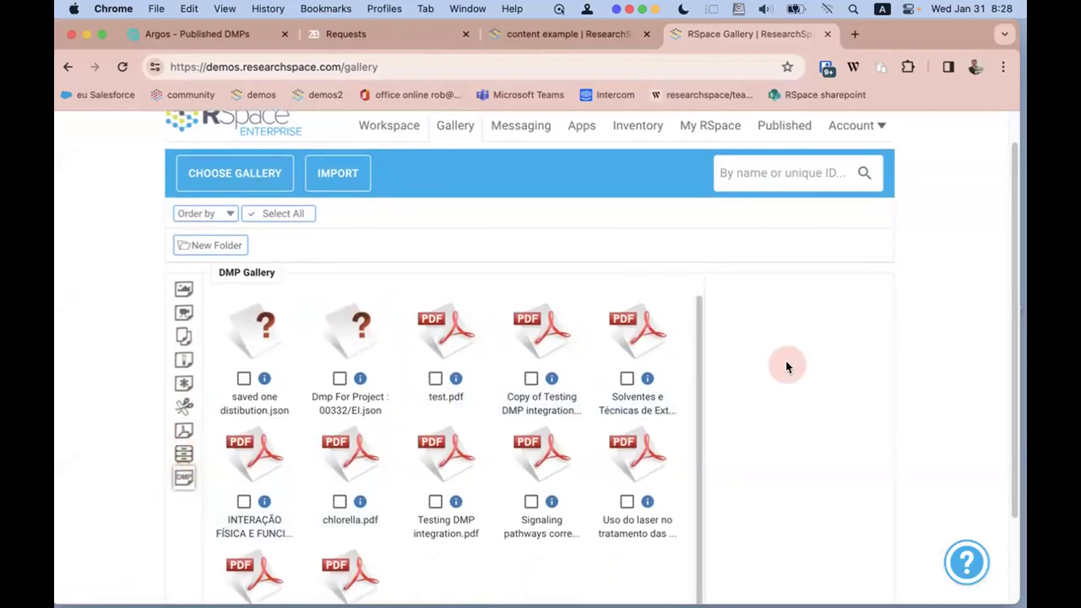
scroll(785, 366, "down", 3)
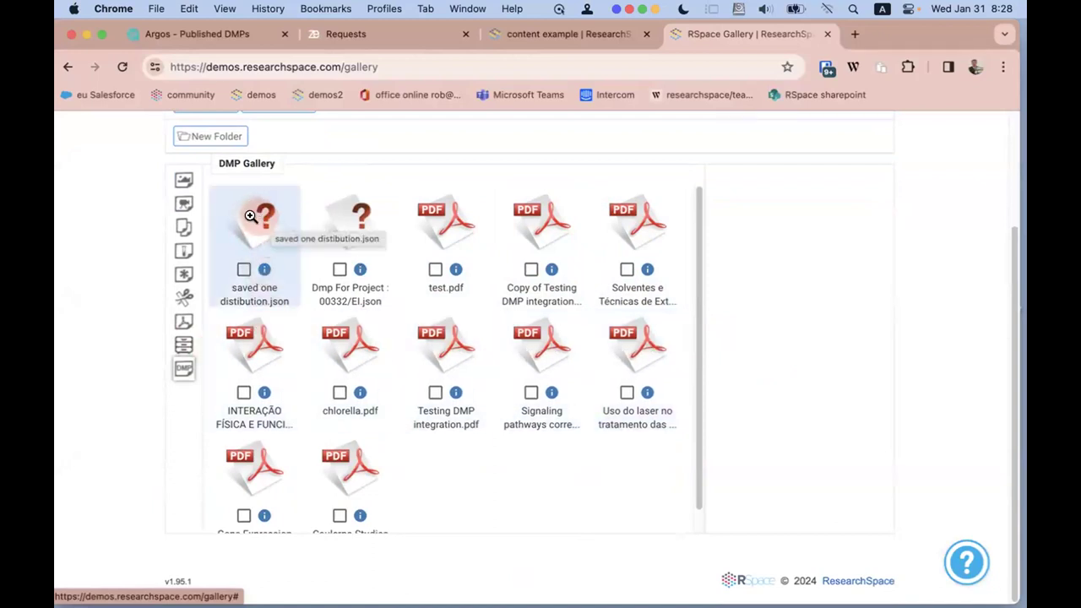
left_click(144, 267)
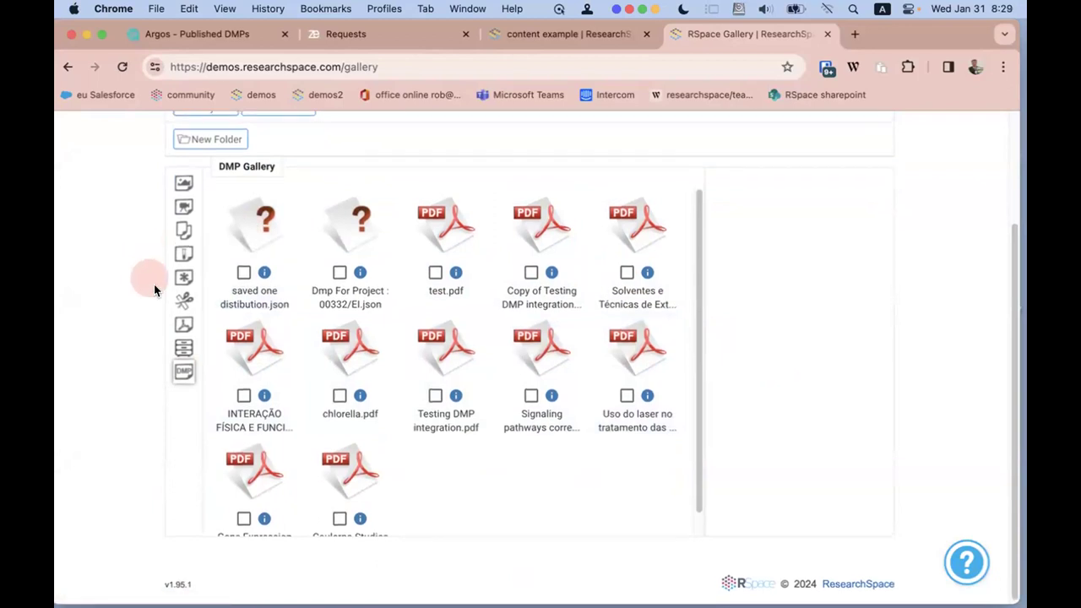
scroll(244, 279, "up", 1)
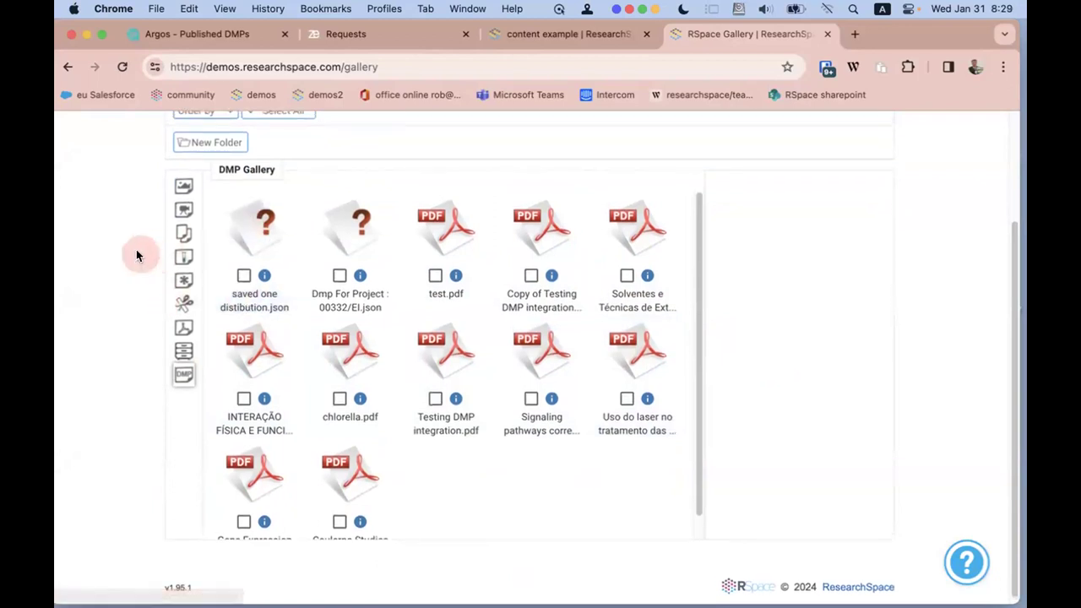
scroll(138, 256, "up", 3)
left_click(374, 166)
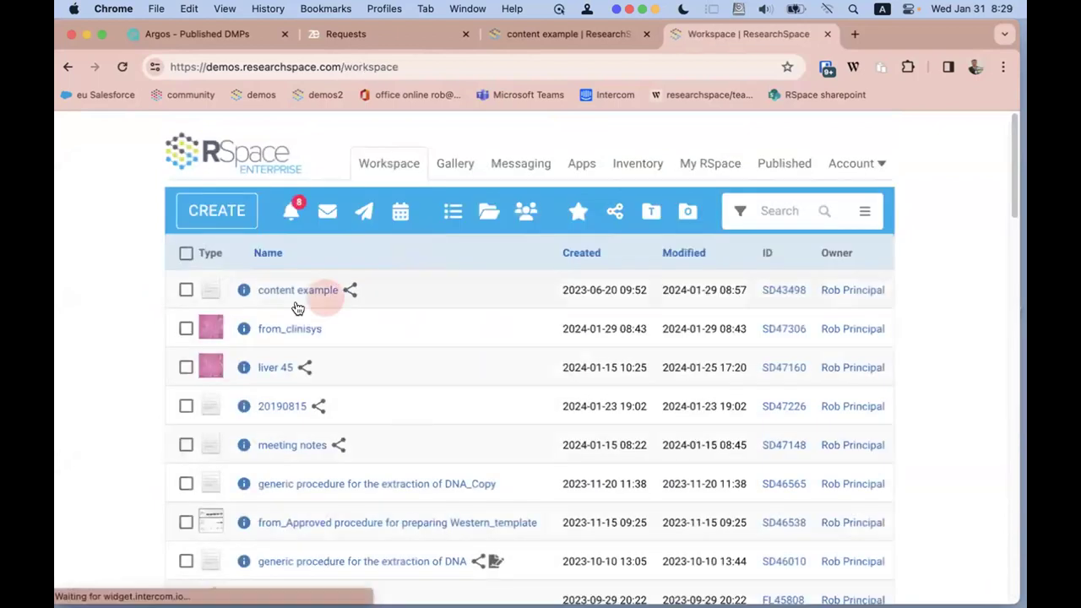
Step: View the export formats for 'content example', dismiss them, and open that document
left_click(186, 294)
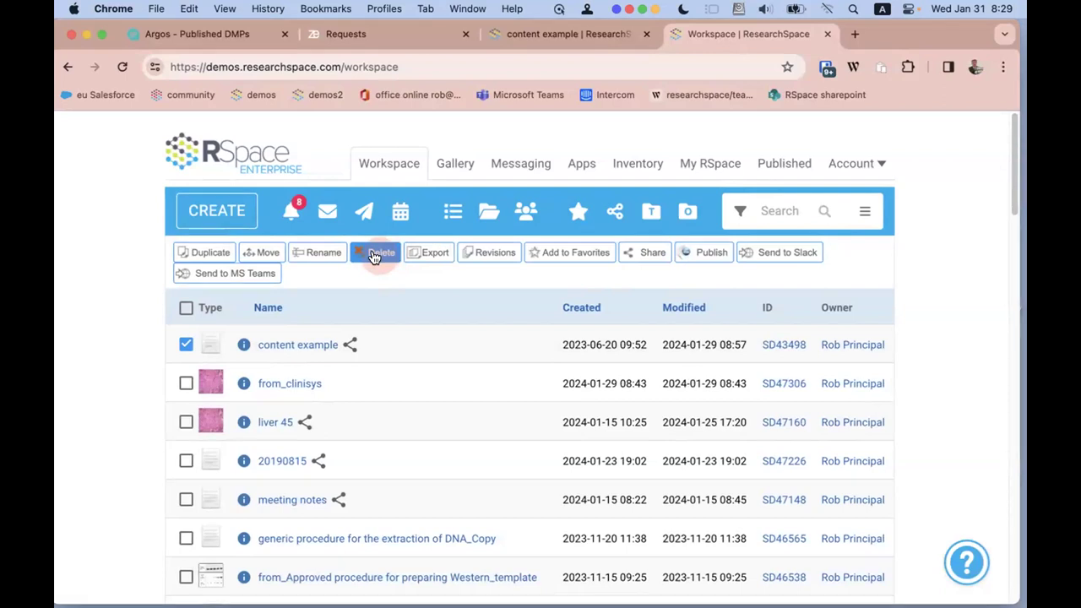
left_click(435, 252)
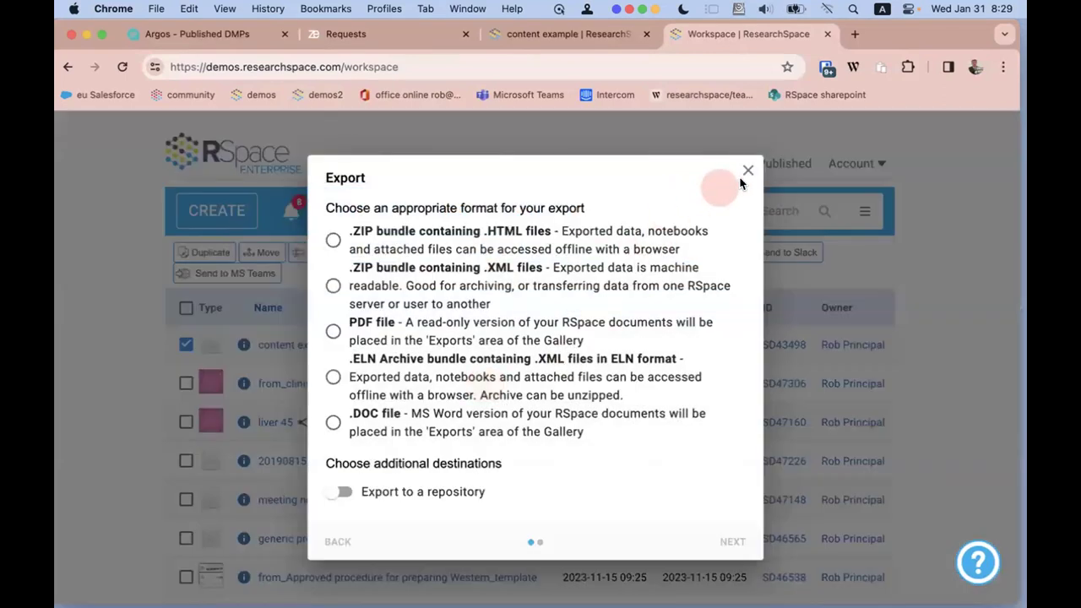
left_click(738, 175)
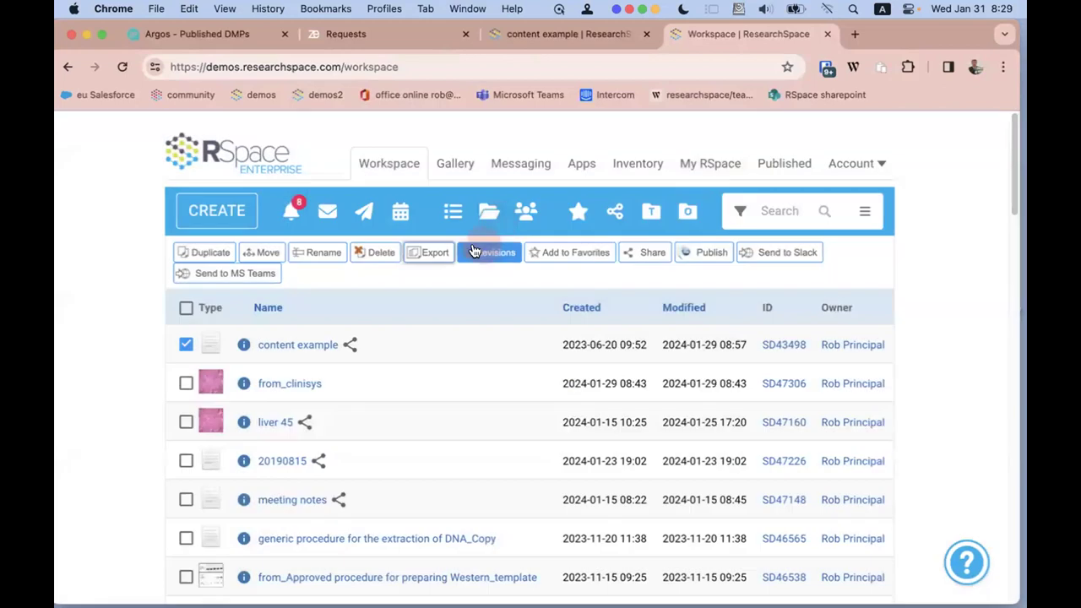
left_click(185, 345)
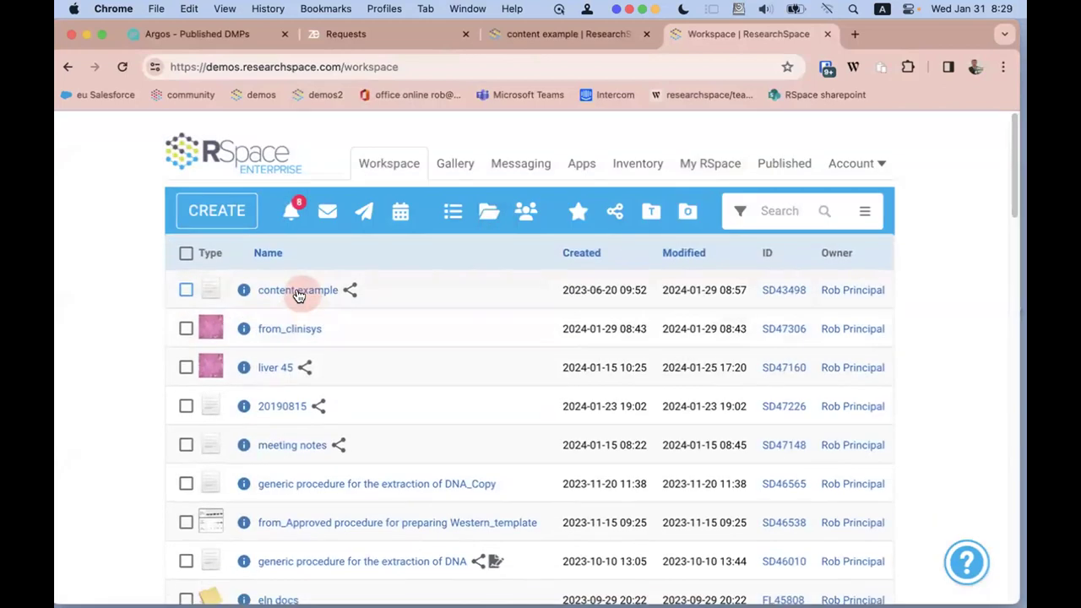
left_click(290, 291)
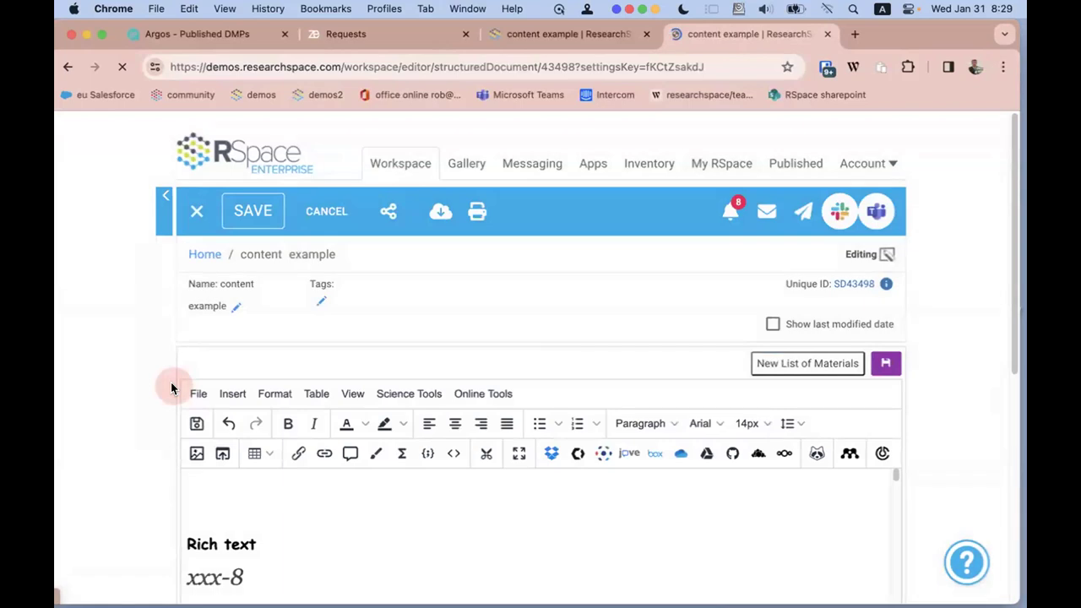
Step: Type 'Here is the DMP used to define this study:' at the field's top, fixing its capital H
left_click(241, 482)
scroll(148, 386, "down", 3)
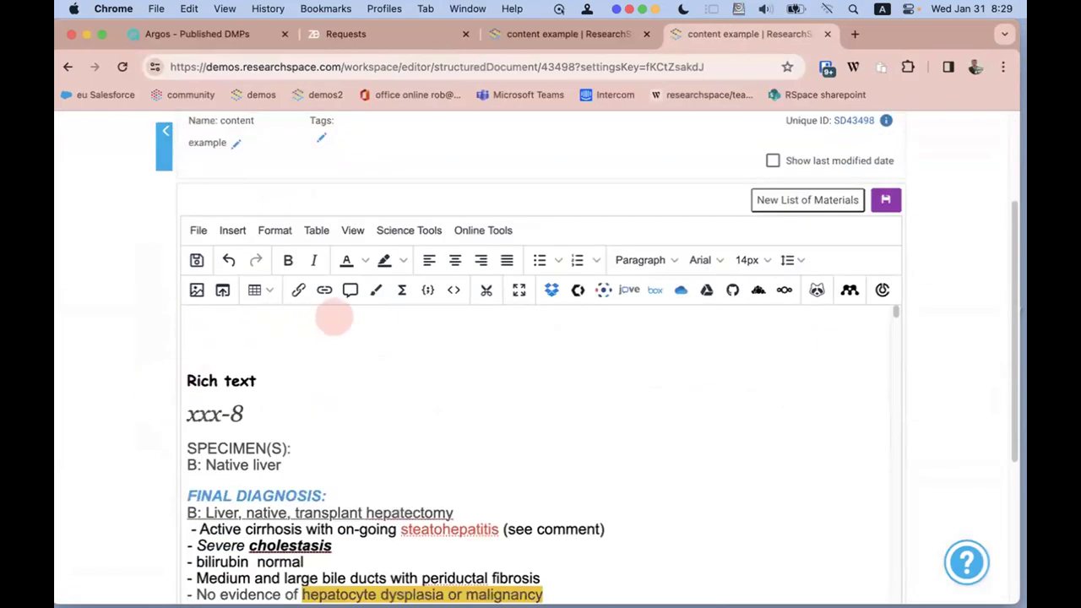
type("here is the DMP used to define this study:")
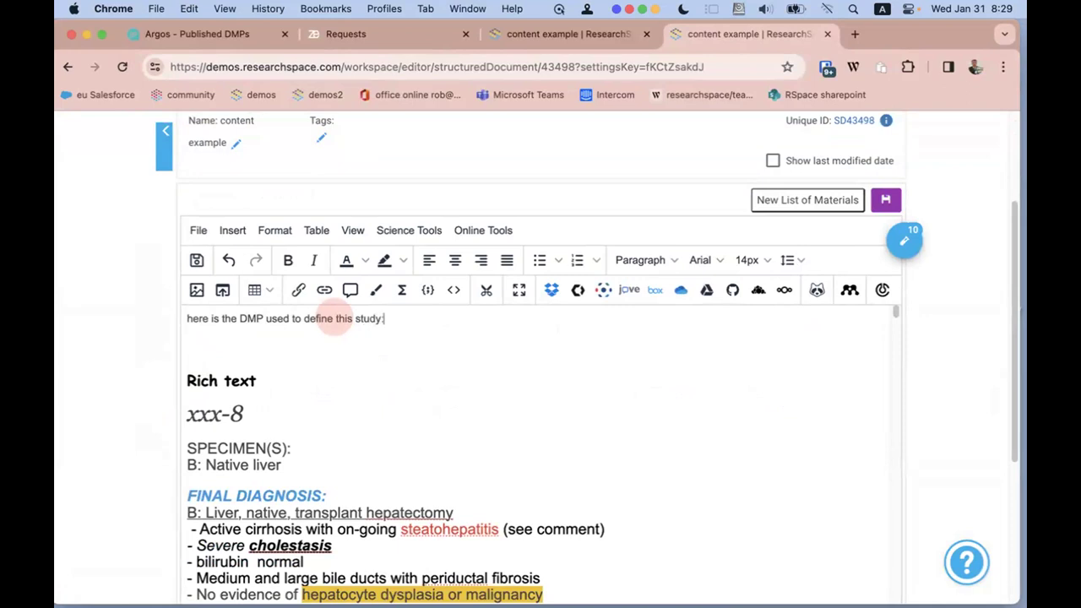
key("Return")
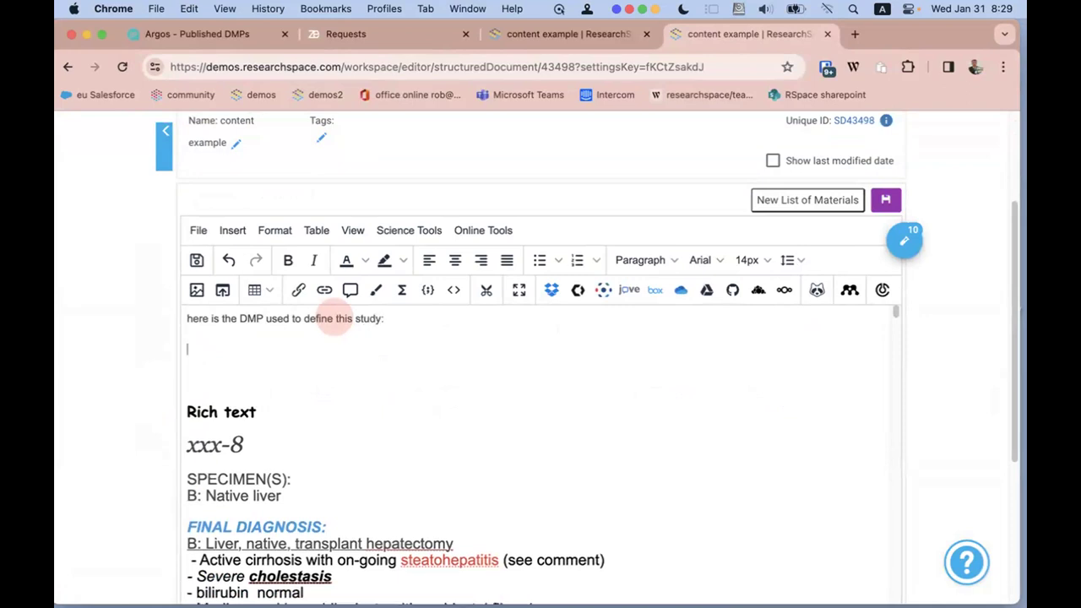
left_click(190, 319)
key("BackSpace")
Step: Insert 'saved one distibution.json' from the DMP Gallery into the field and save it
type("Here")
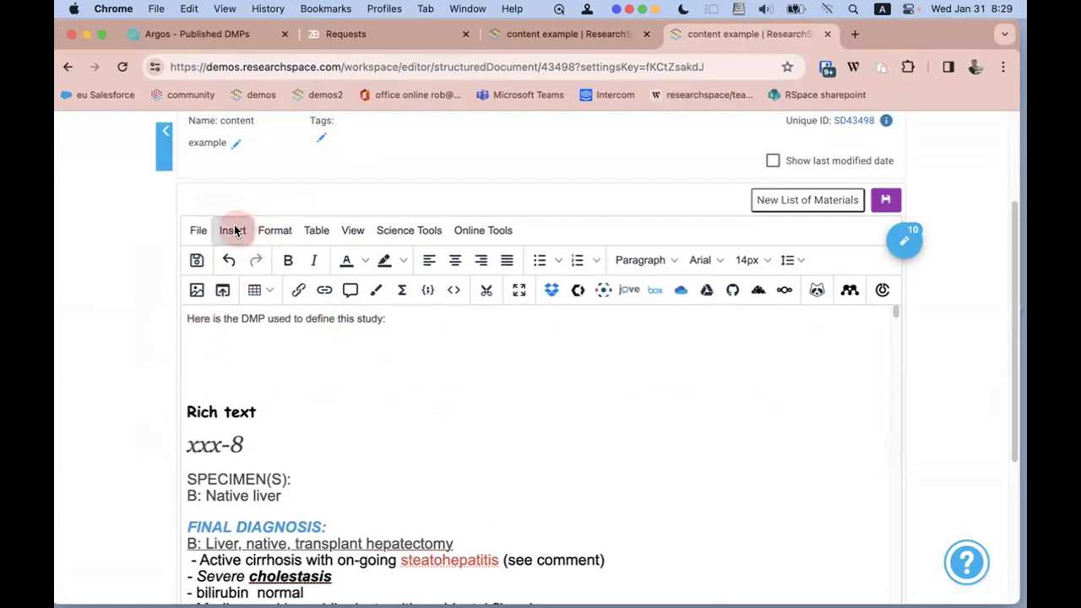
left_click(233, 231)
left_click(257, 262)
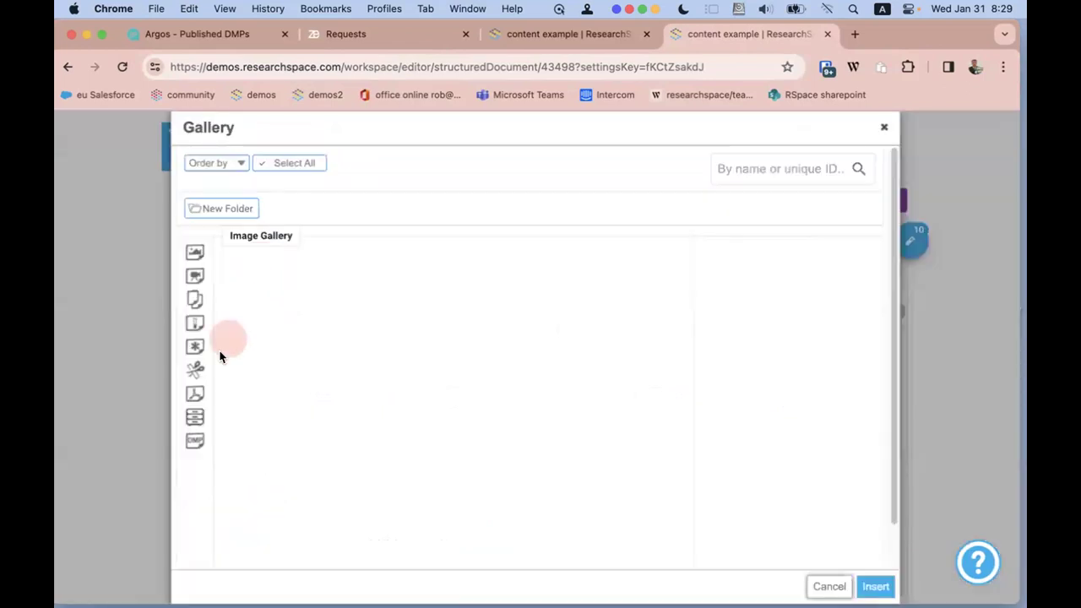
left_click(195, 440)
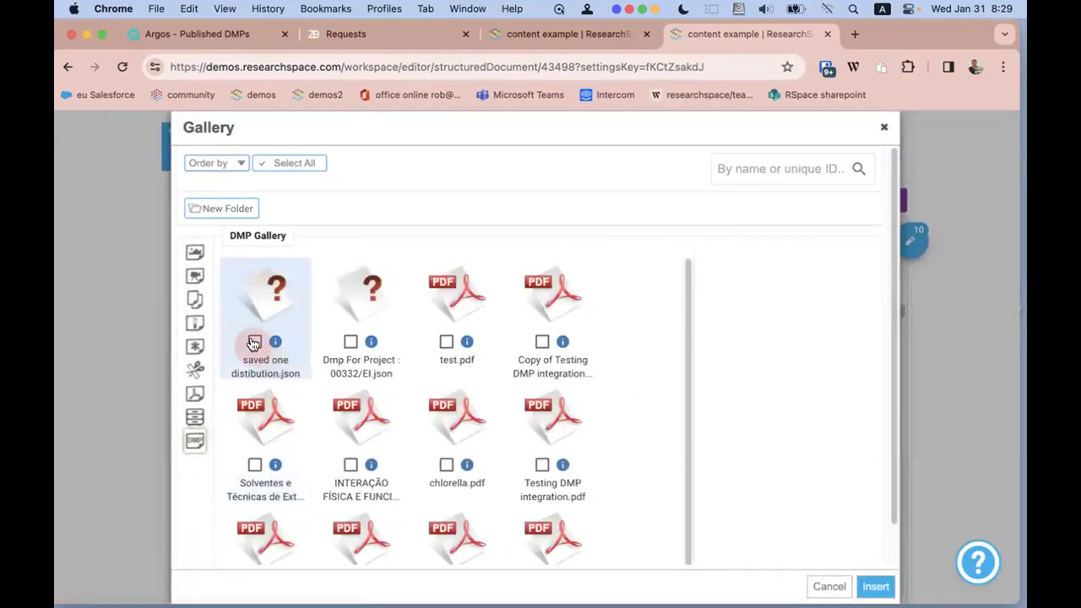
left_click(254, 343)
left_click(290, 210)
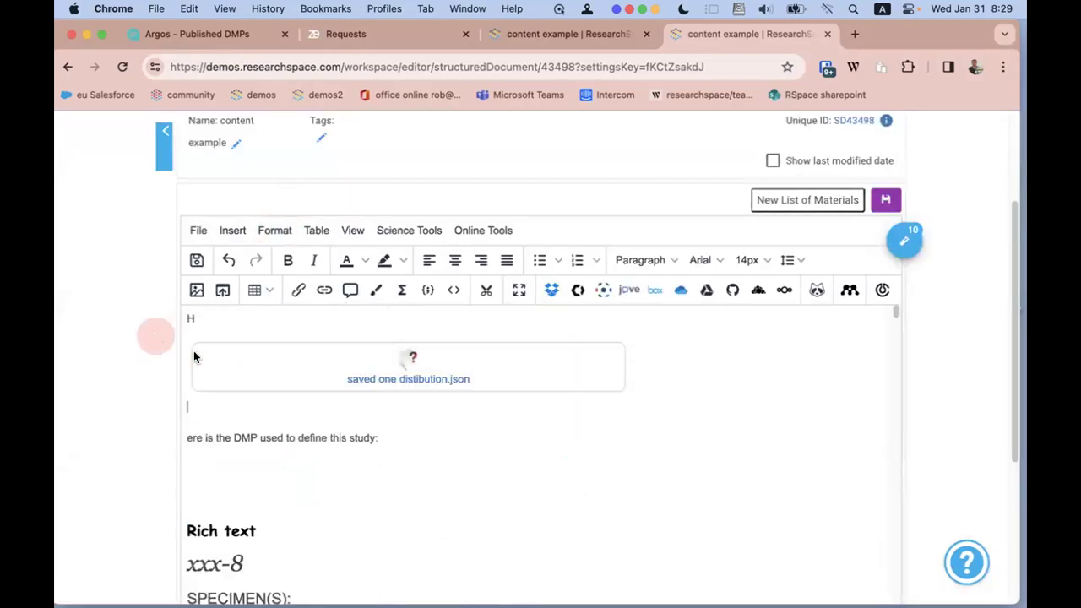
left_click(885, 200)
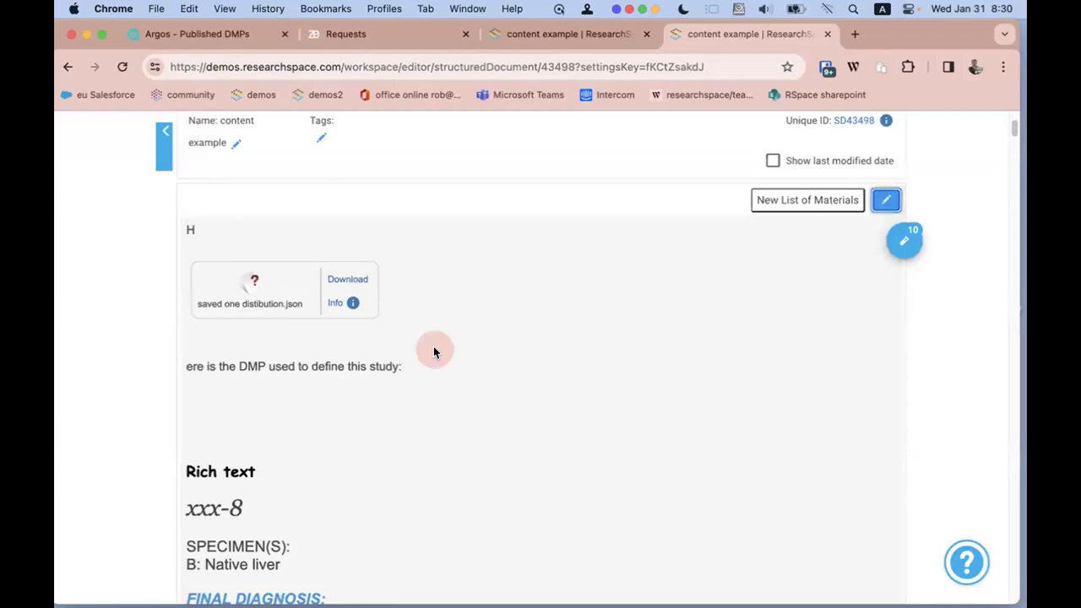
Step: Re-edit the field and restore the missing capital H of the intro line
left_click(383, 358)
left_click(186, 437)
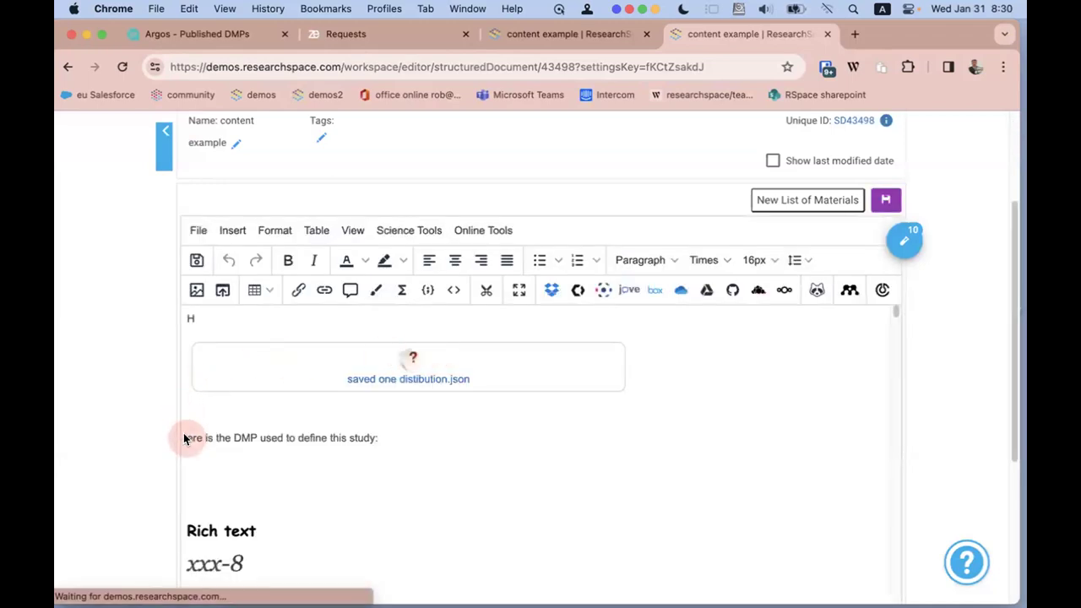
left_click(228, 437)
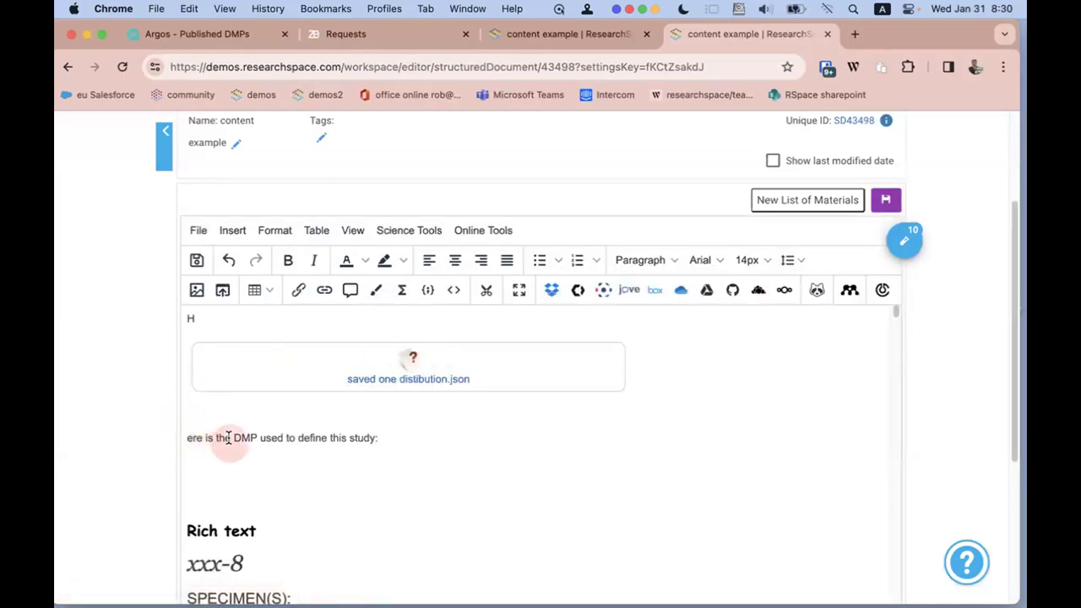
type("H")
Step: Cut the DMP attachment from above the intro line and paste it below
left_click(209, 316)
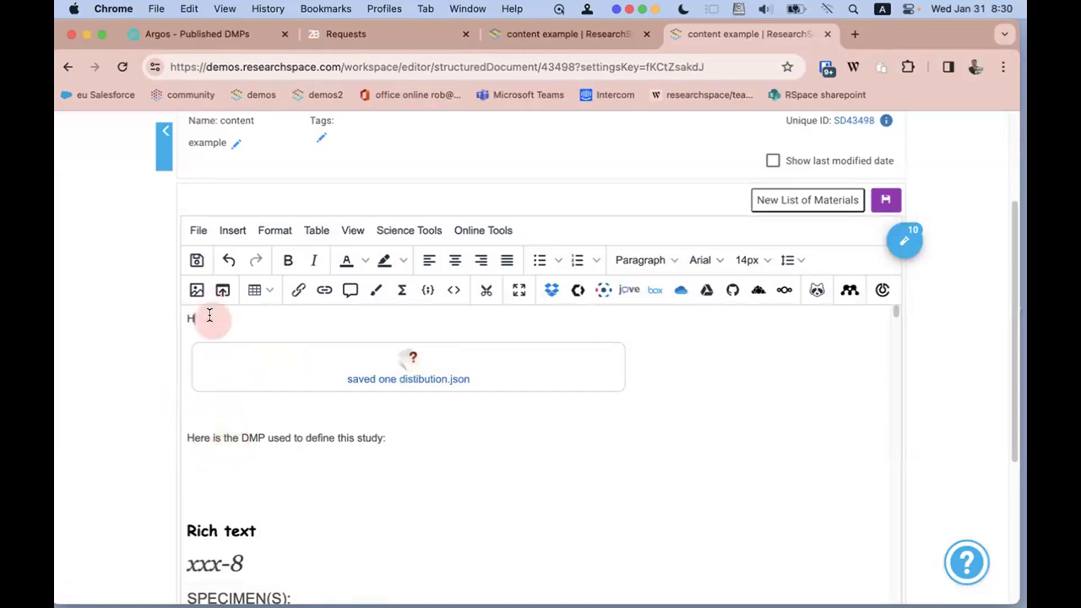
left_click(257, 369)
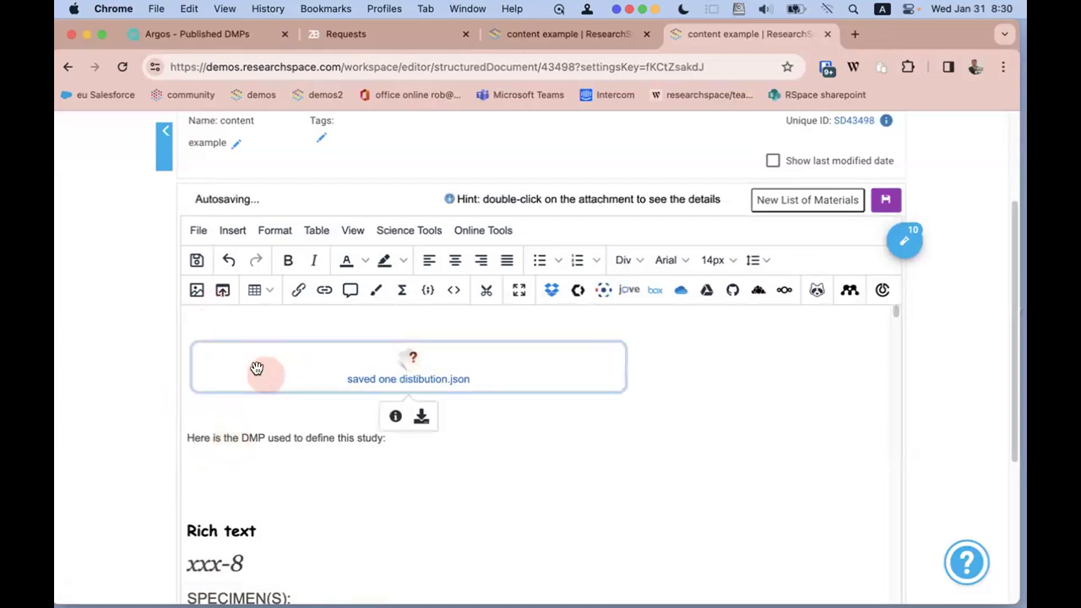
key("ctrl+x")
left_click(215, 414)
key("ctrl+v")
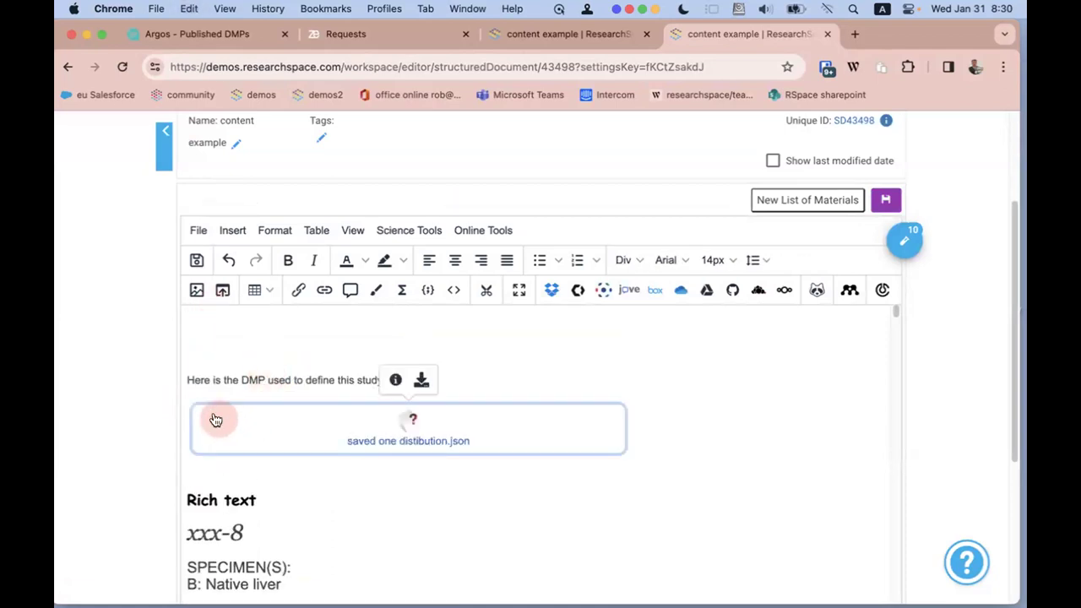
left_click(394, 338)
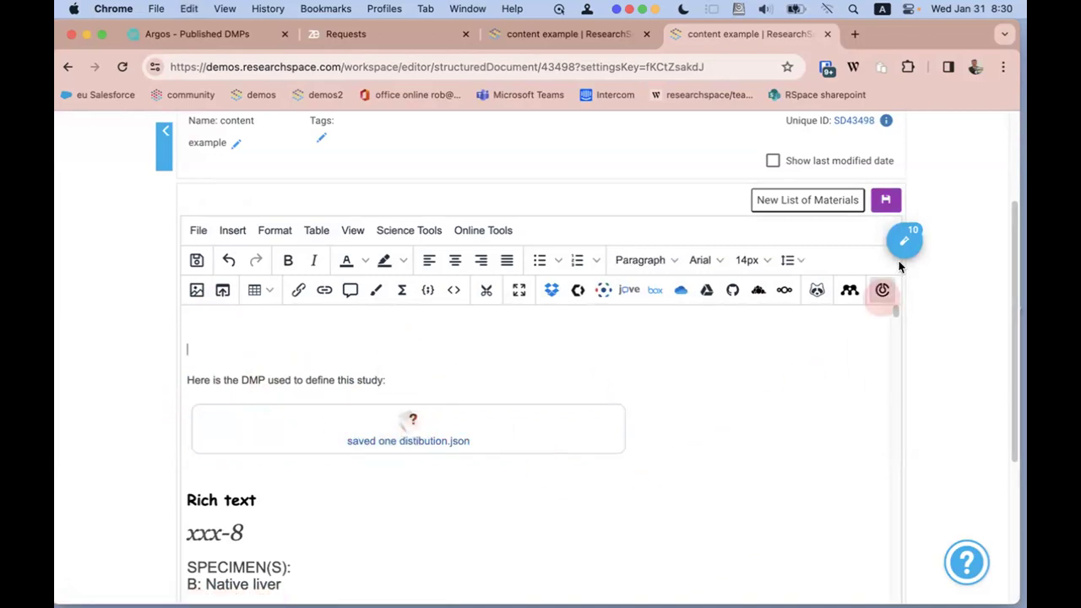
left_click(526, 419)
left_click(394, 380)
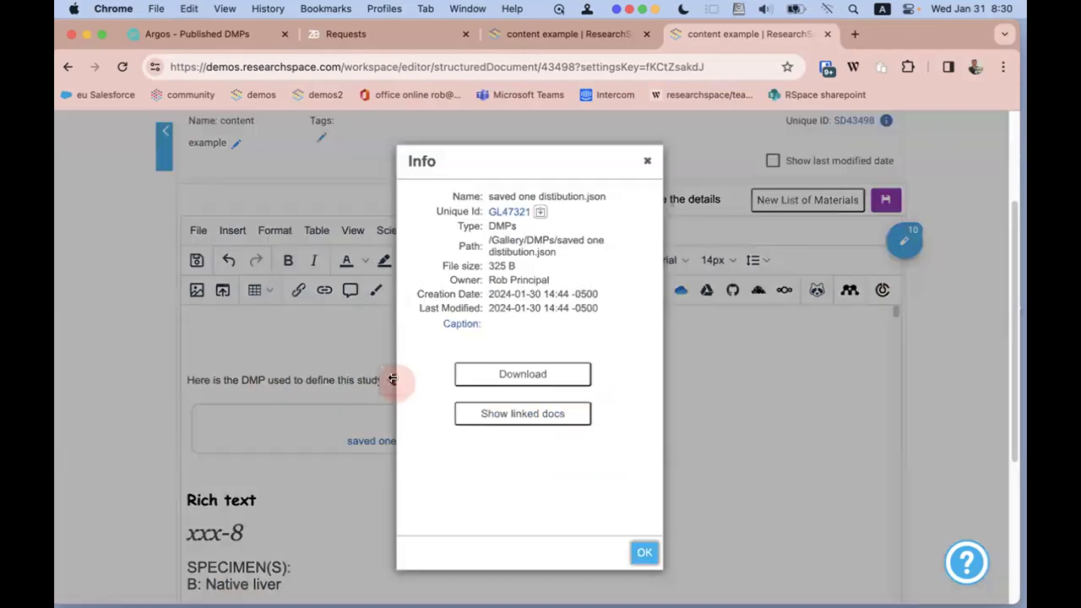
left_click(519, 414)
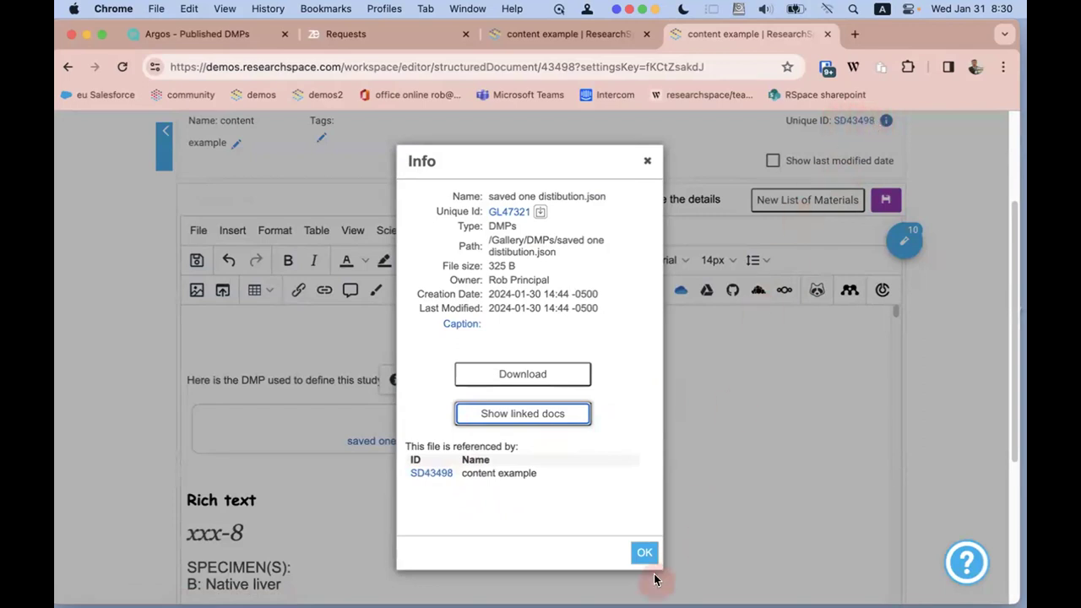
left_click(645, 161)
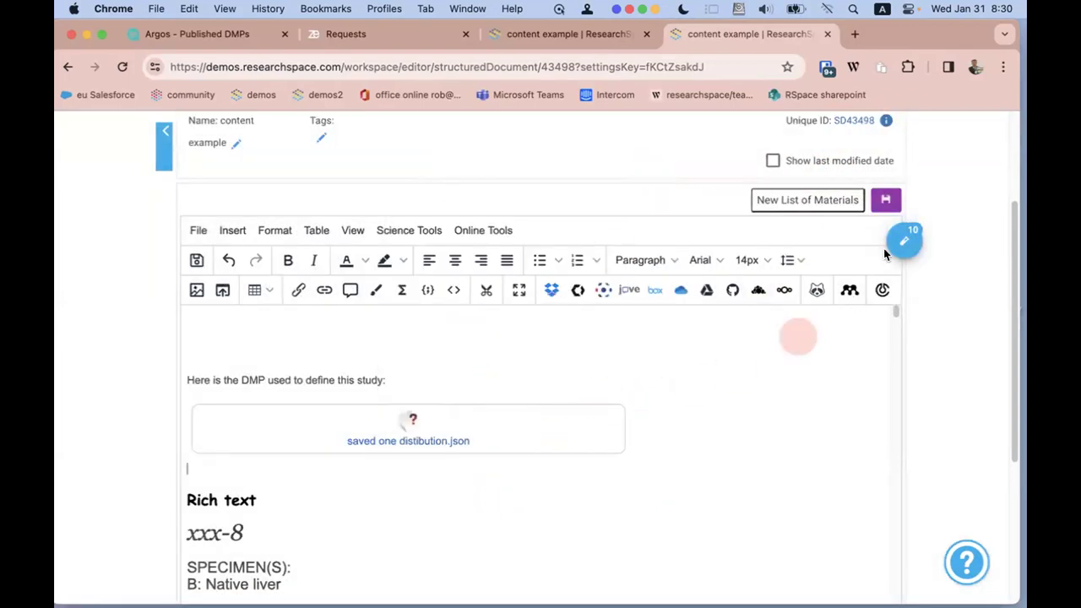
Step: Save content example with its DMP attachment and intro line, then return to Workspace
left_click(881, 200)
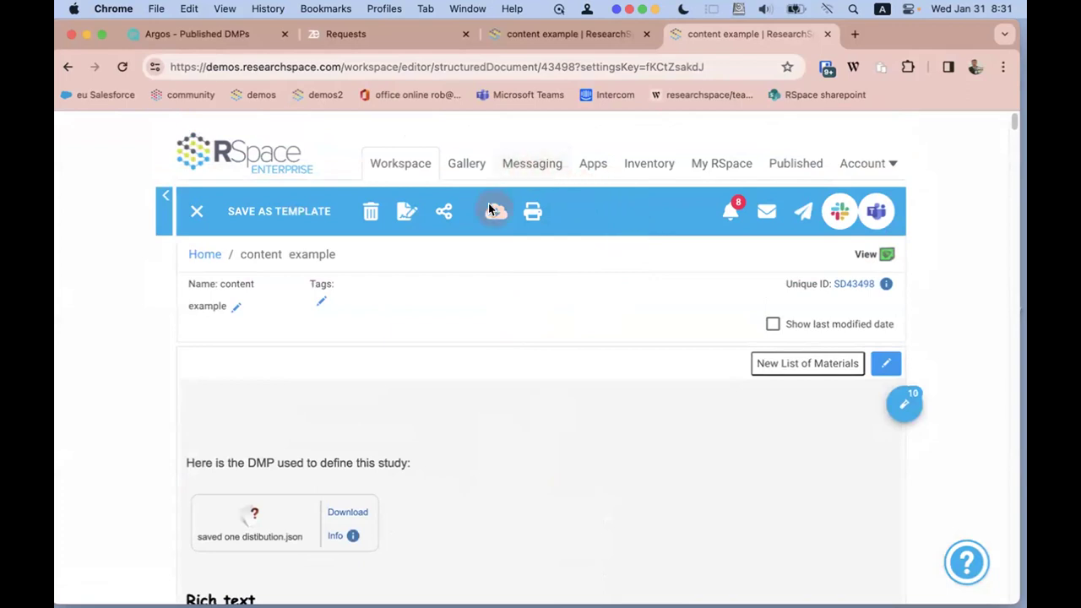
left_click(399, 164)
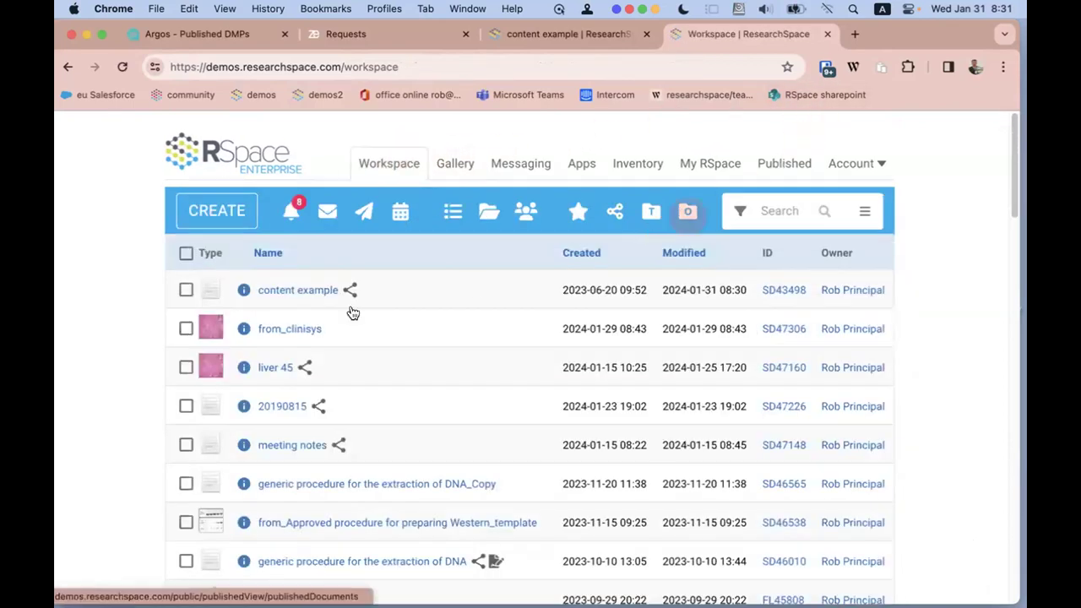
Step: Try marking several documents and select-all, clear them, then mark only 'content example'
left_click(186, 290)
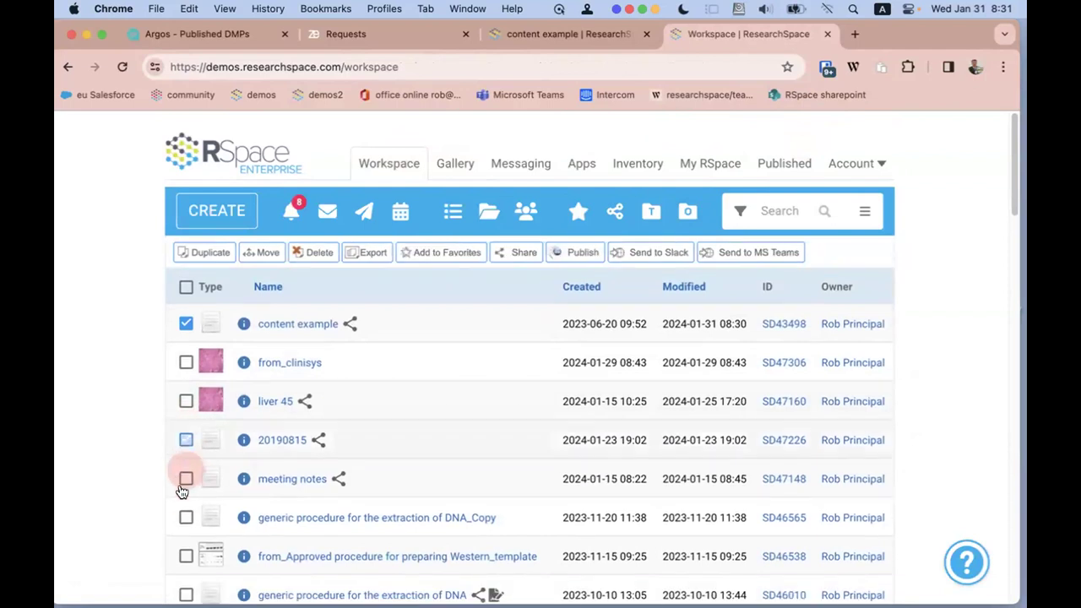
left_click(185, 517)
scroll(134, 482, "down", 5)
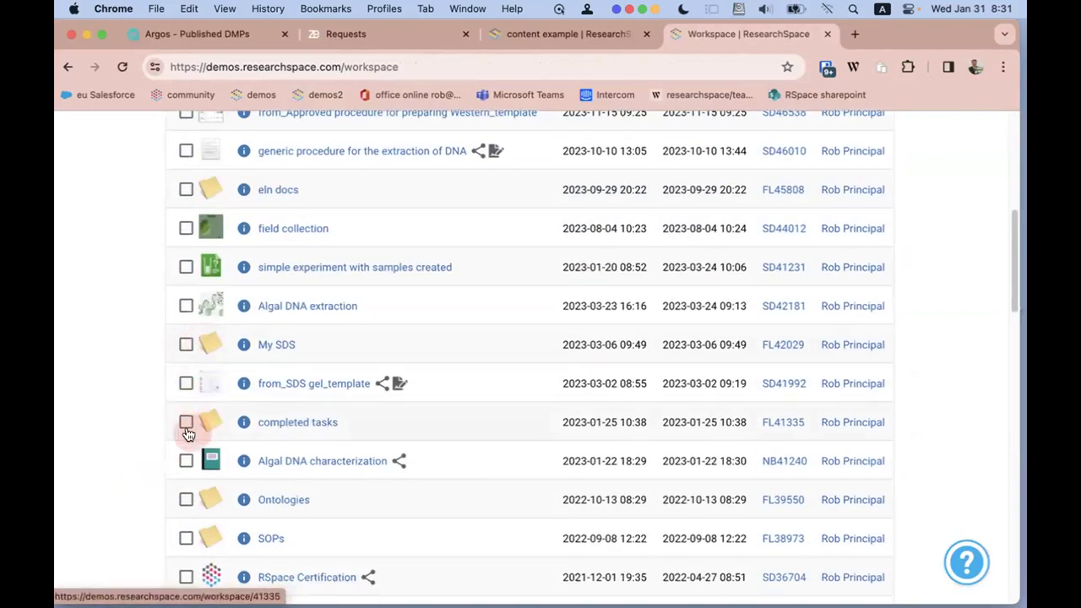
scroll(212, 391, "up", 5)
left_click(186, 286)
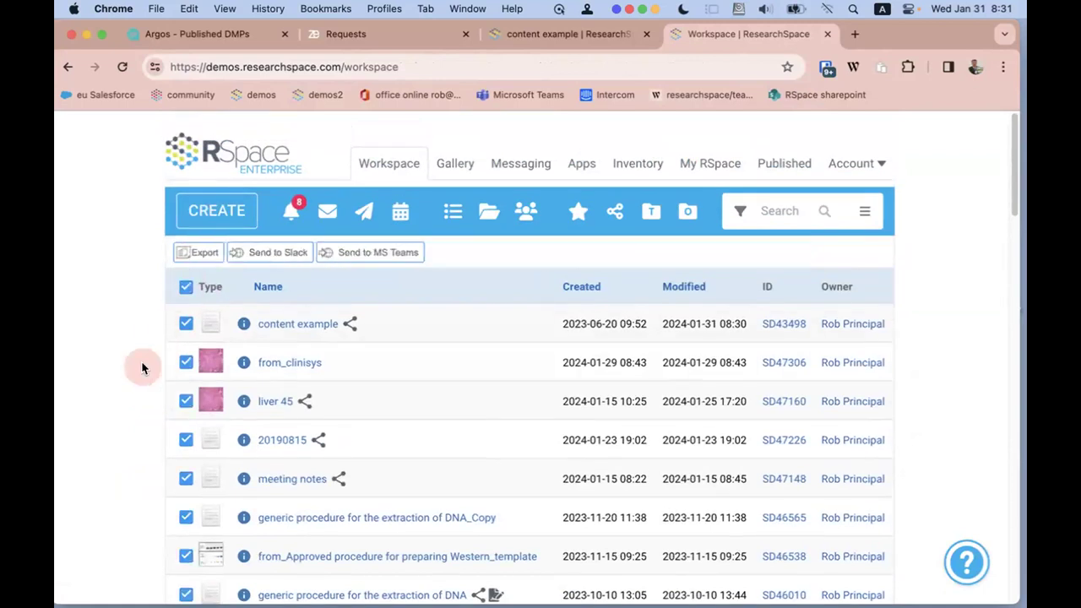
left_click(186, 286)
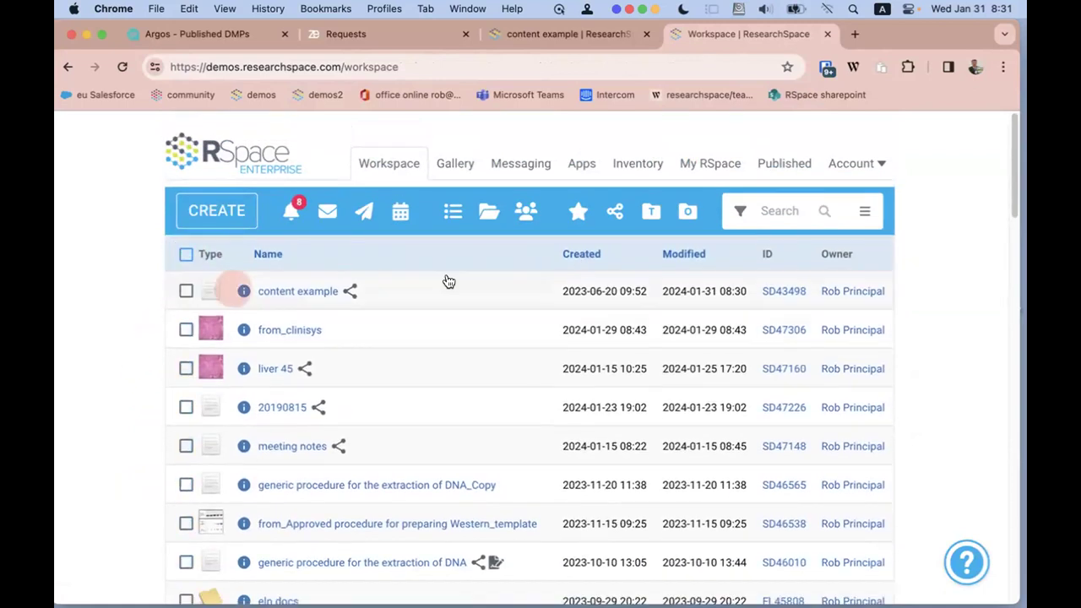
left_click(740, 210)
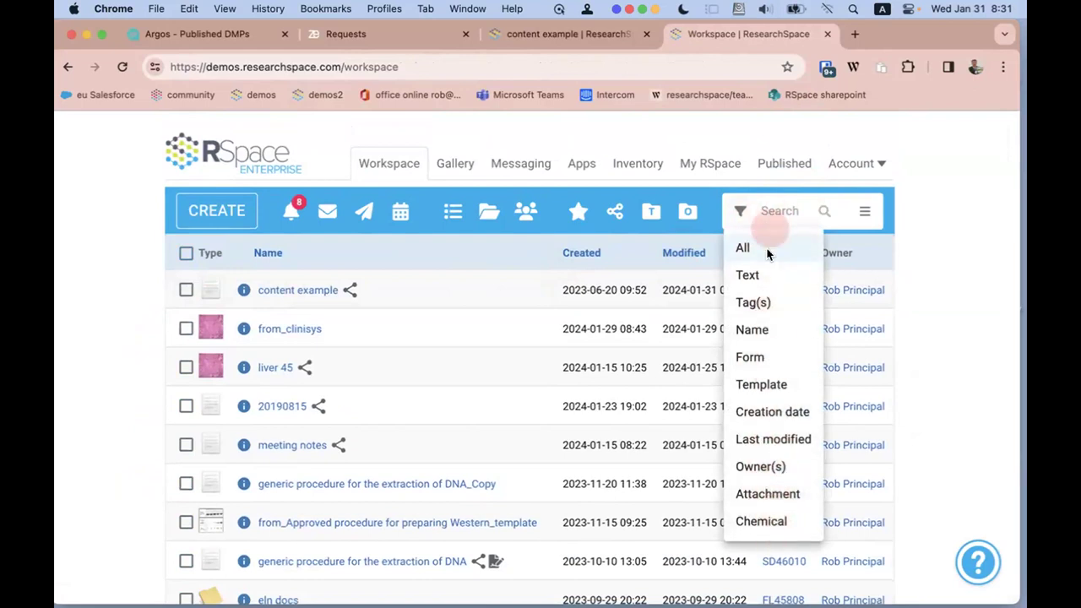
left_click(946, 243)
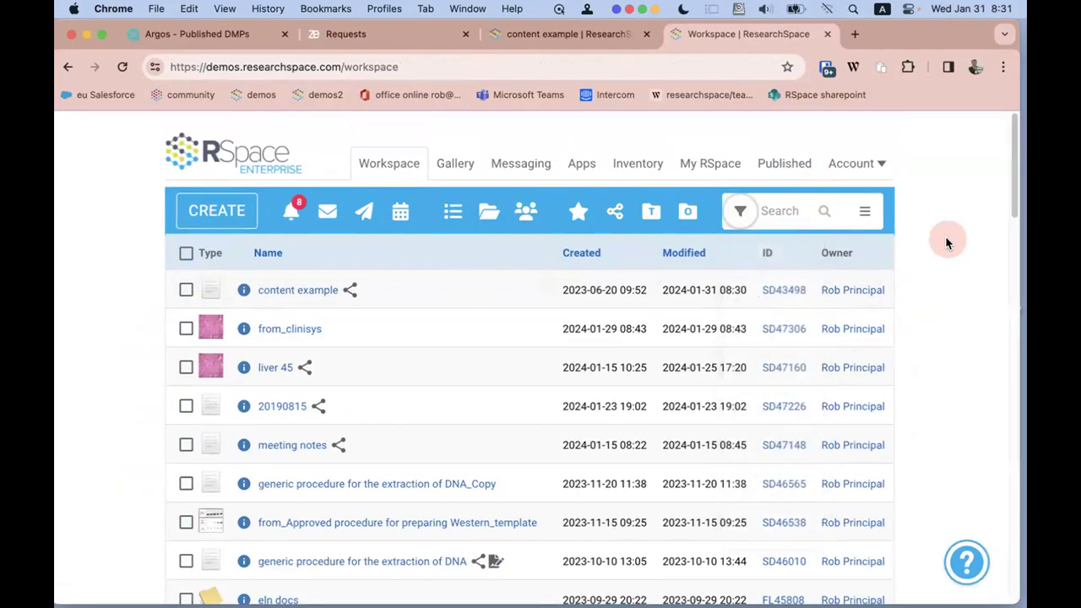
left_click(185, 289)
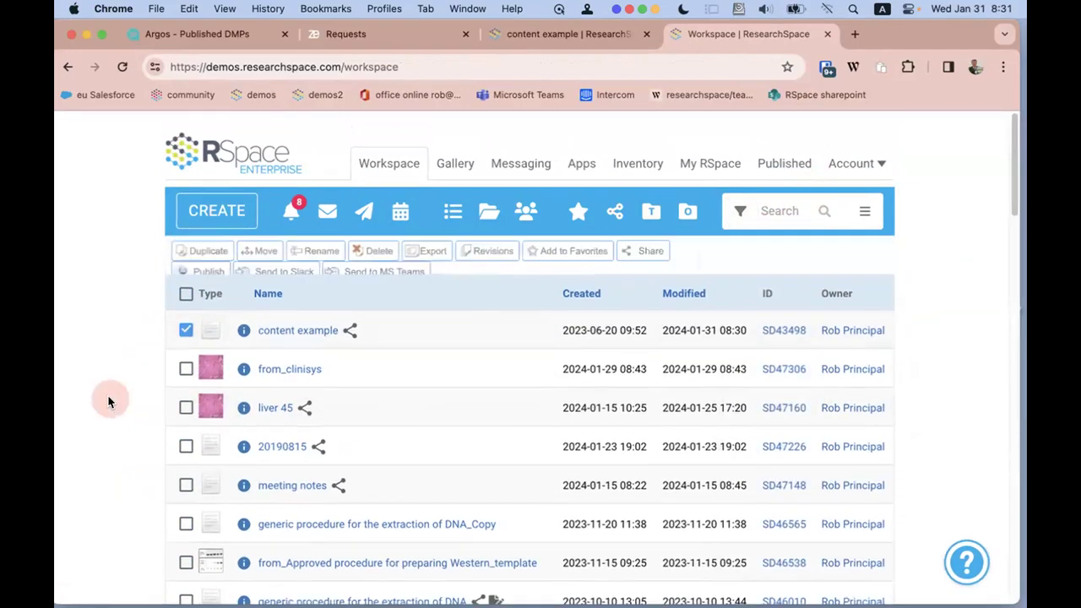
Step: Export 'content example' as a .ZIP bundle of .HTML files with Export to a repository enabled
left_click(431, 251)
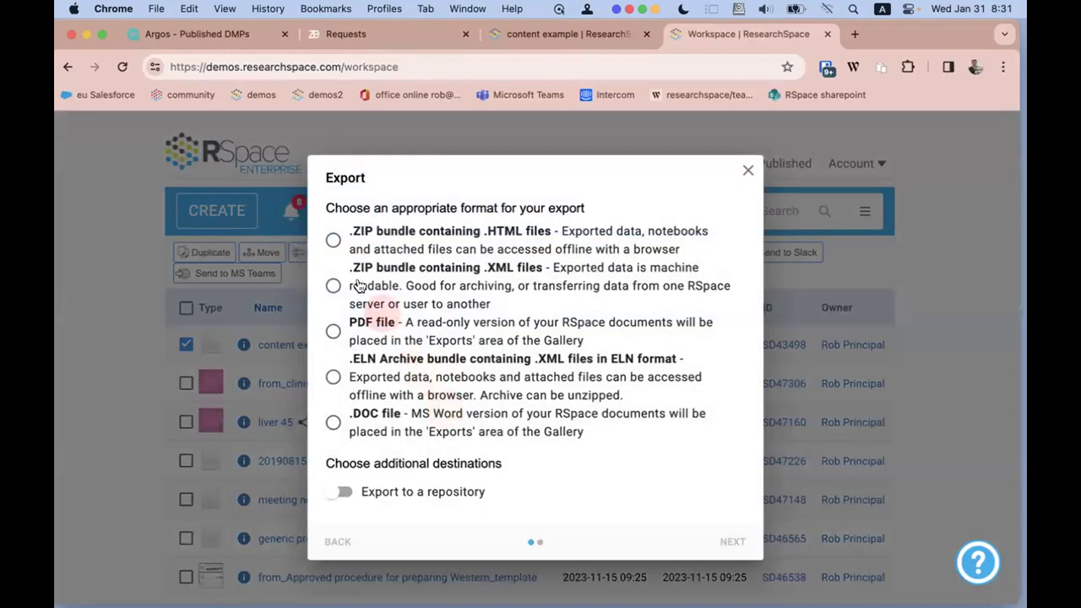
left_click(334, 240)
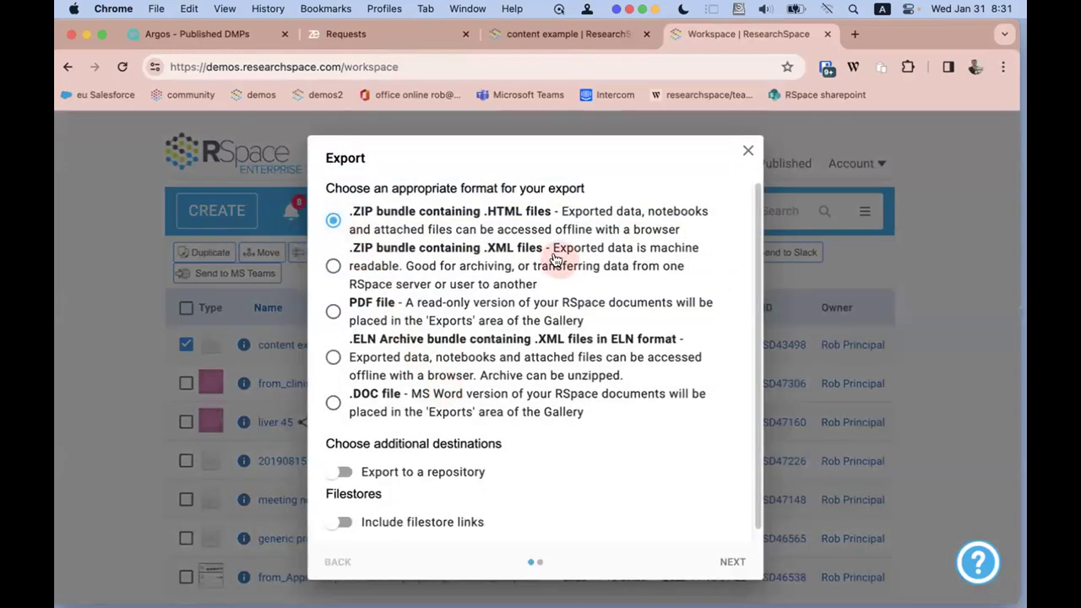
scroll(477, 405, "down", 1)
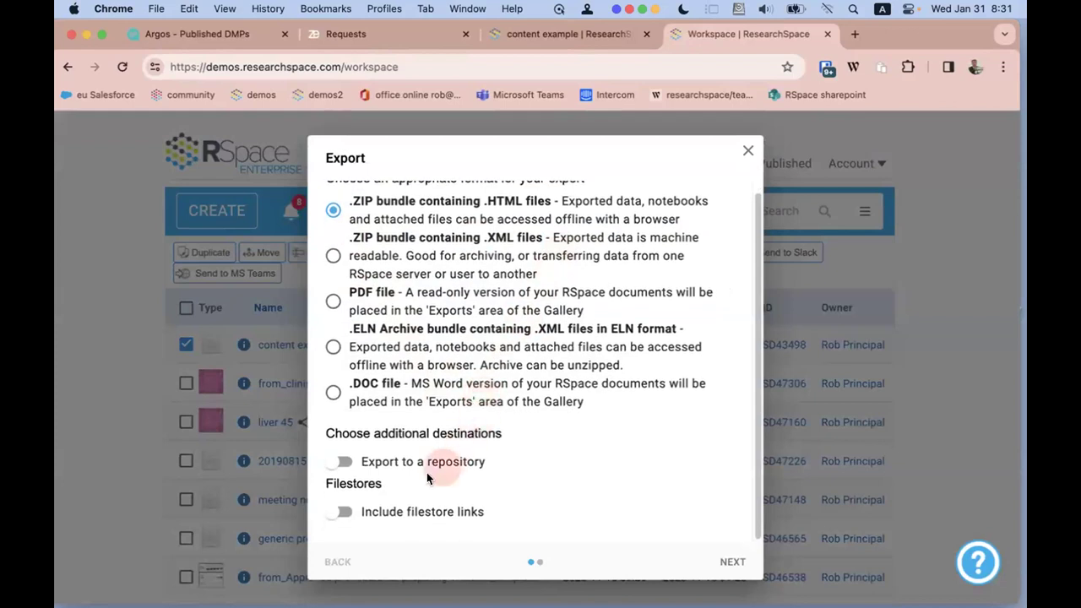
left_click(344, 462)
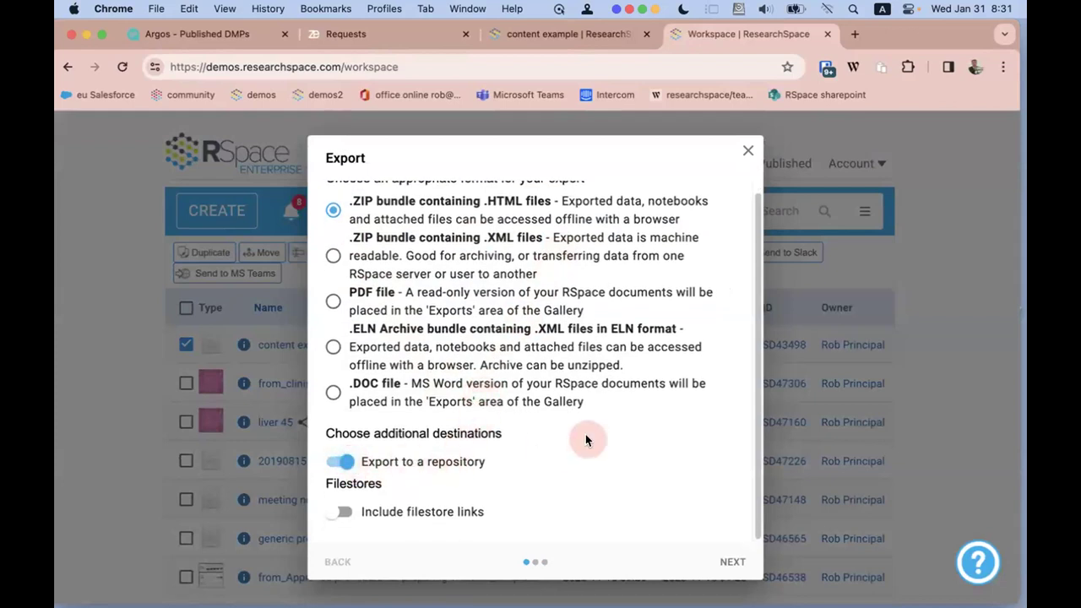
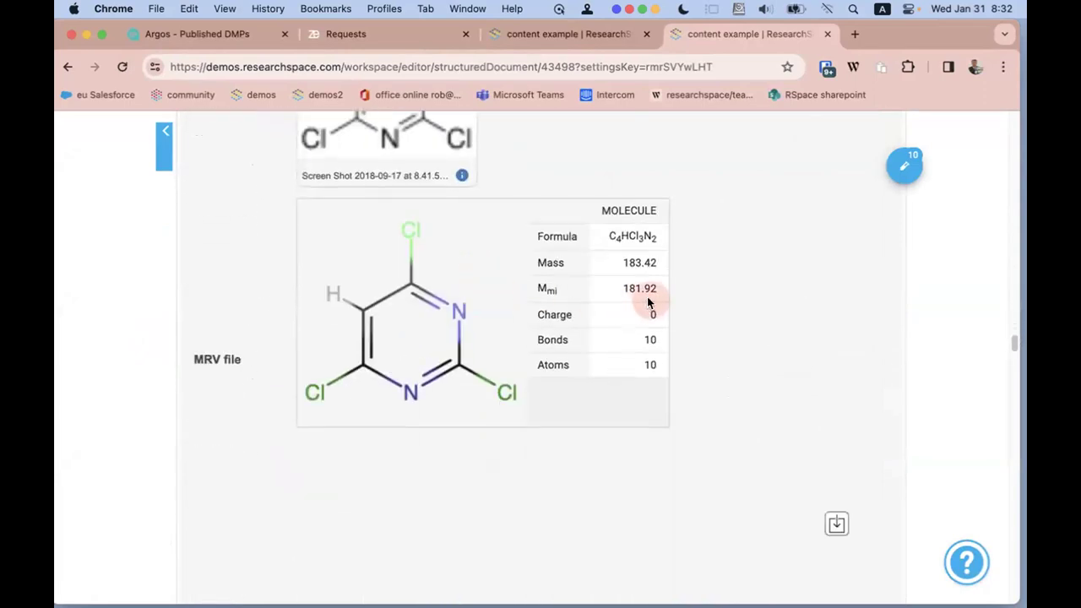
Step: Inspect the storage details of the Fig8.jpg filestore link, then go back to the Workspace list
scroll(647, 299, "down", 12)
scroll(647, 302, "down", 12)
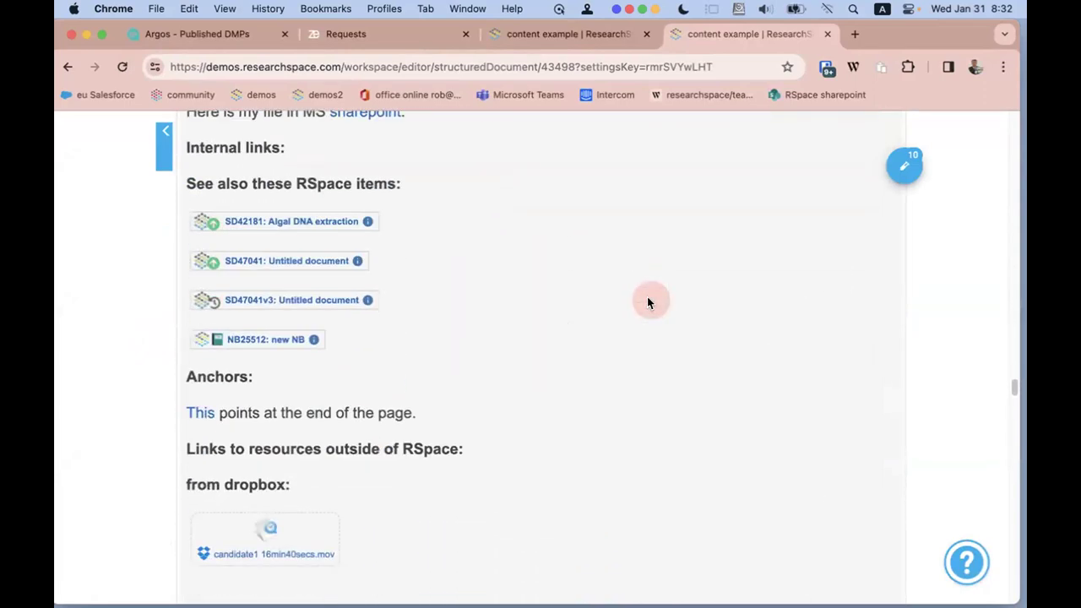
scroll(648, 302, "down", 5)
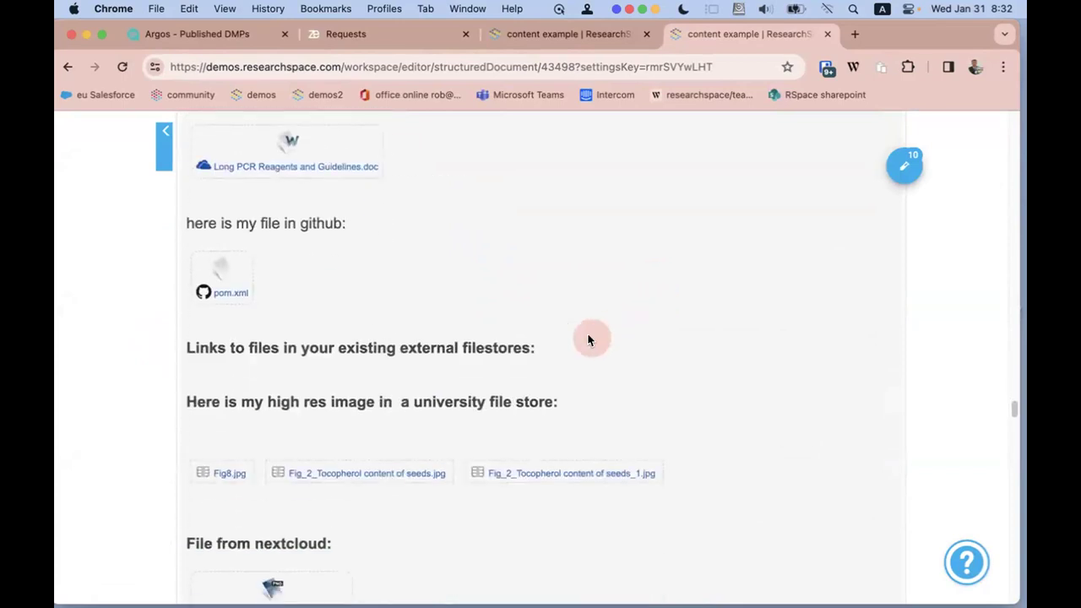
scroll(586, 337, "down", 4)
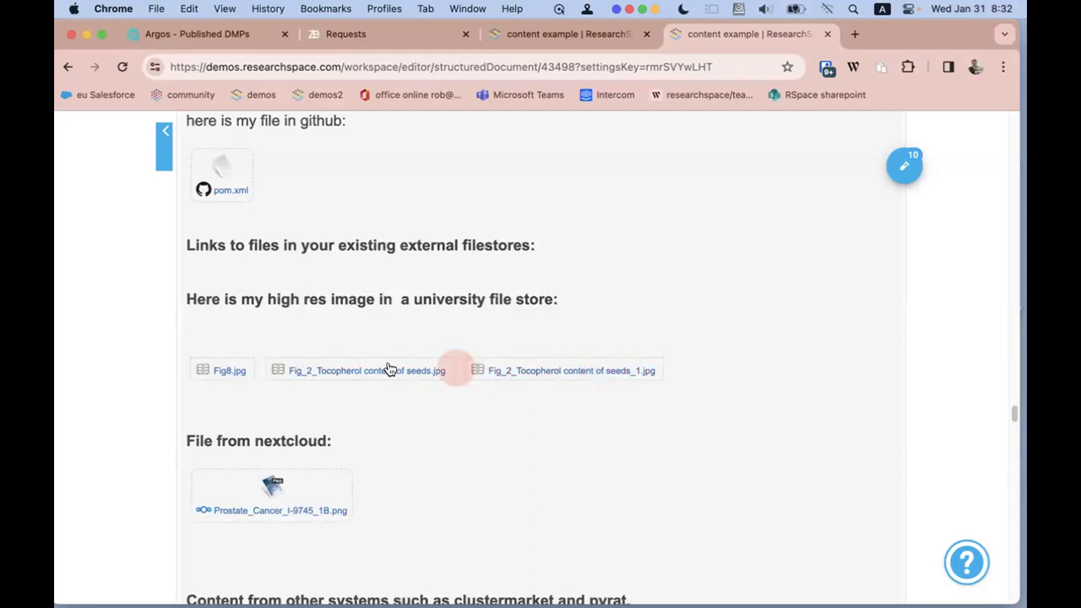
left_click(225, 371)
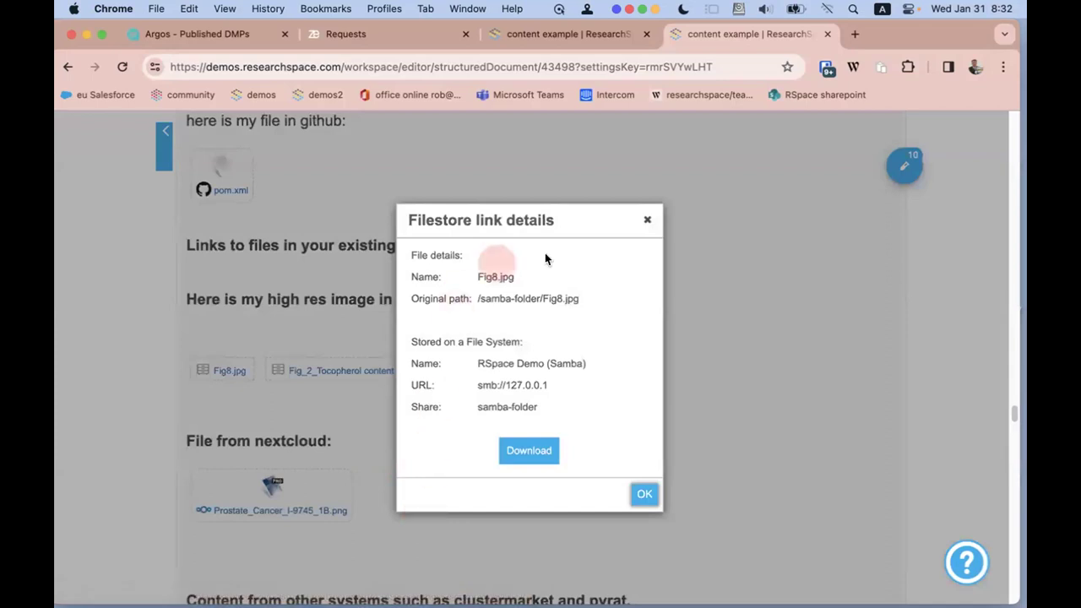
left_click(645, 222)
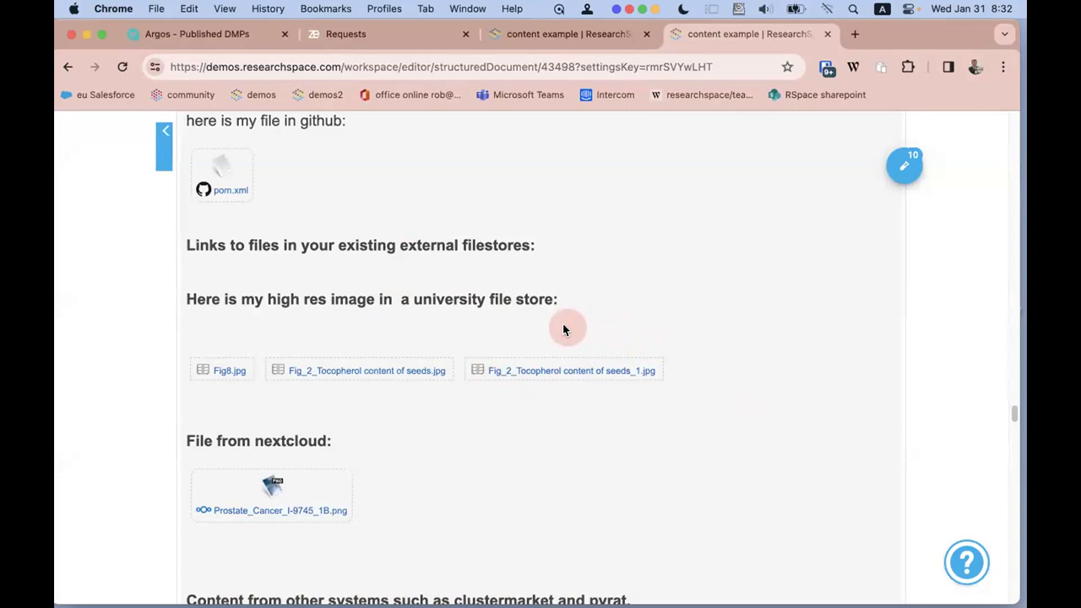
scroll(564, 330, "up", 20)
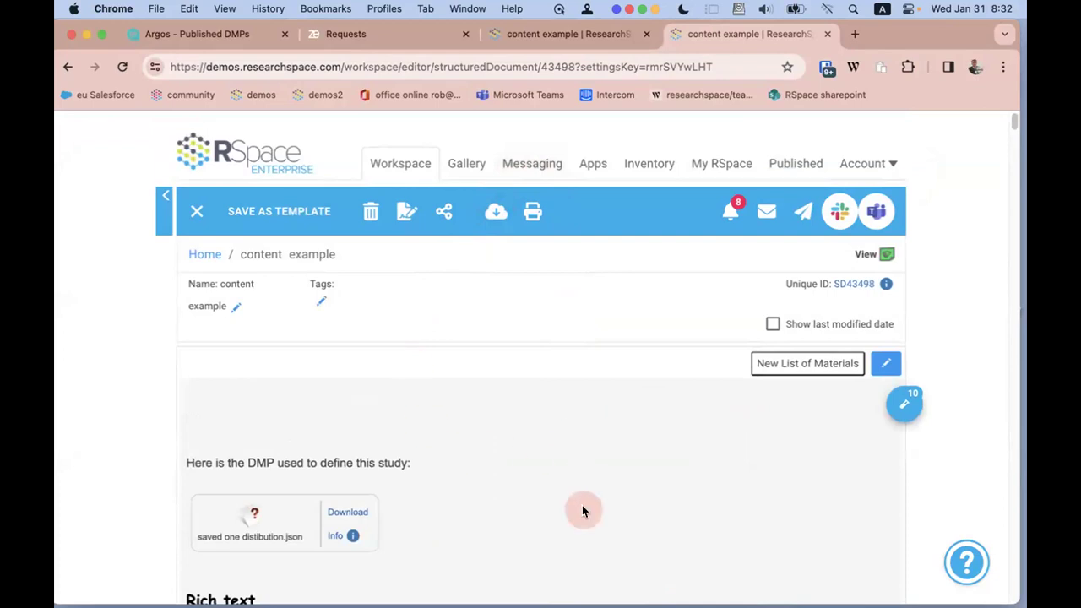
left_click(400, 168)
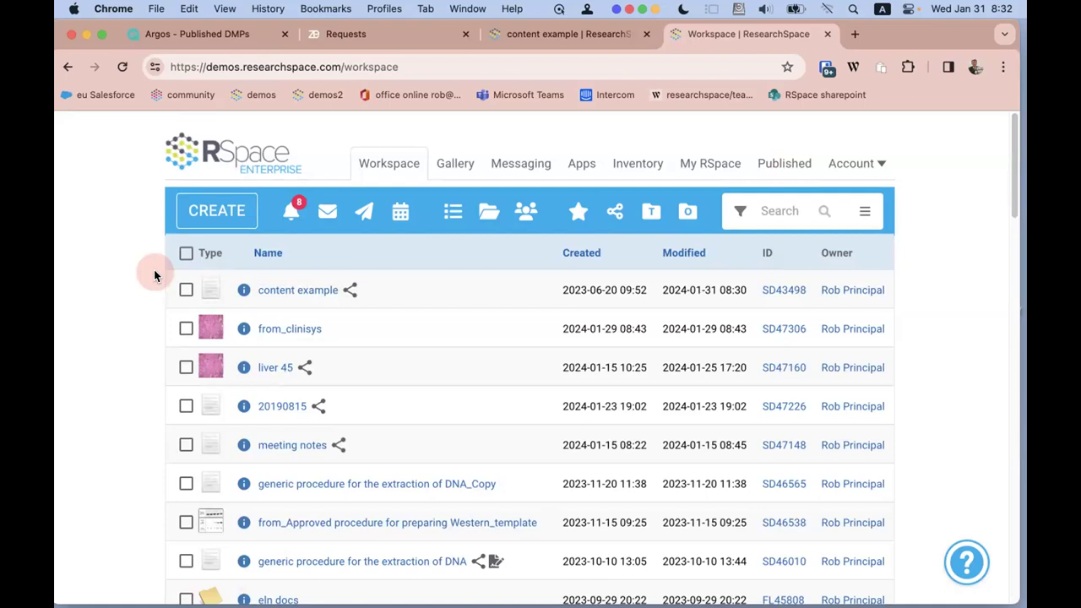
Step: Export 'content example' as a .ZIP HTML bundle to a repository, including filestore links
left_click(186, 289)
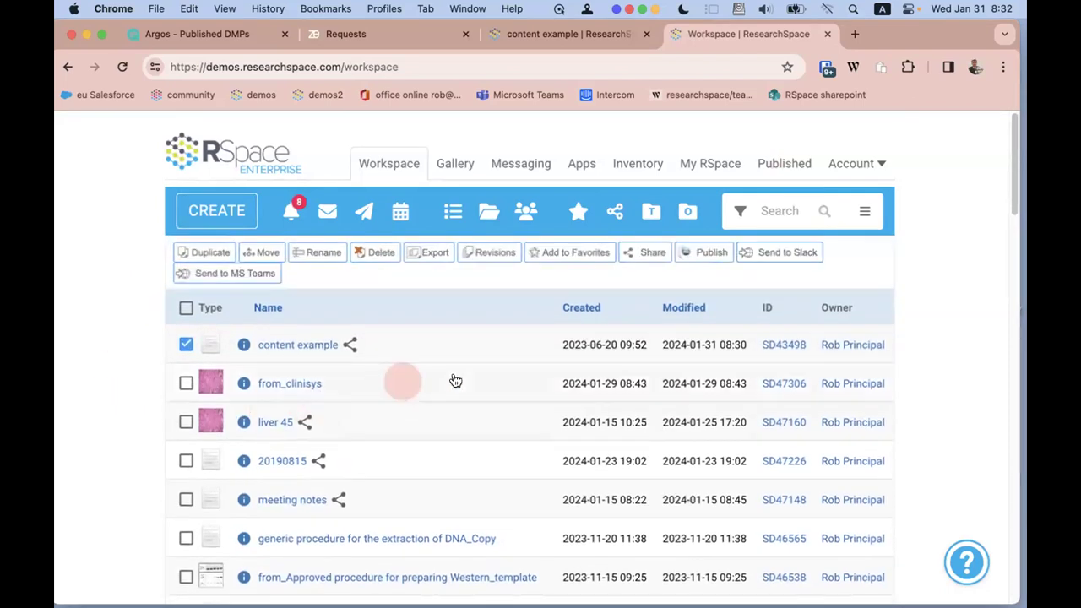
left_click(435, 253)
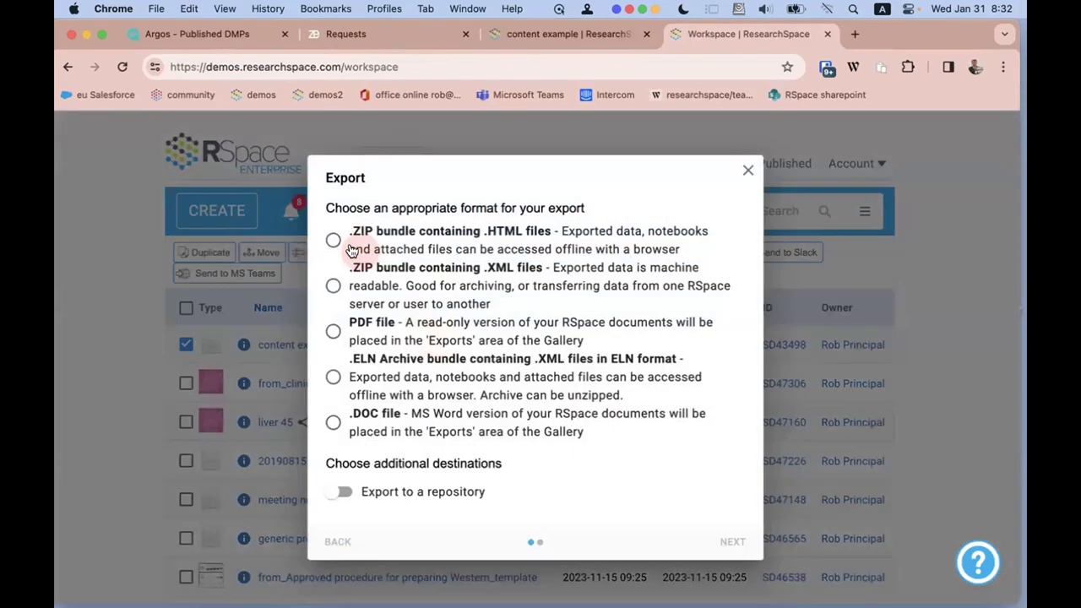
left_click(333, 241)
left_click(342, 471)
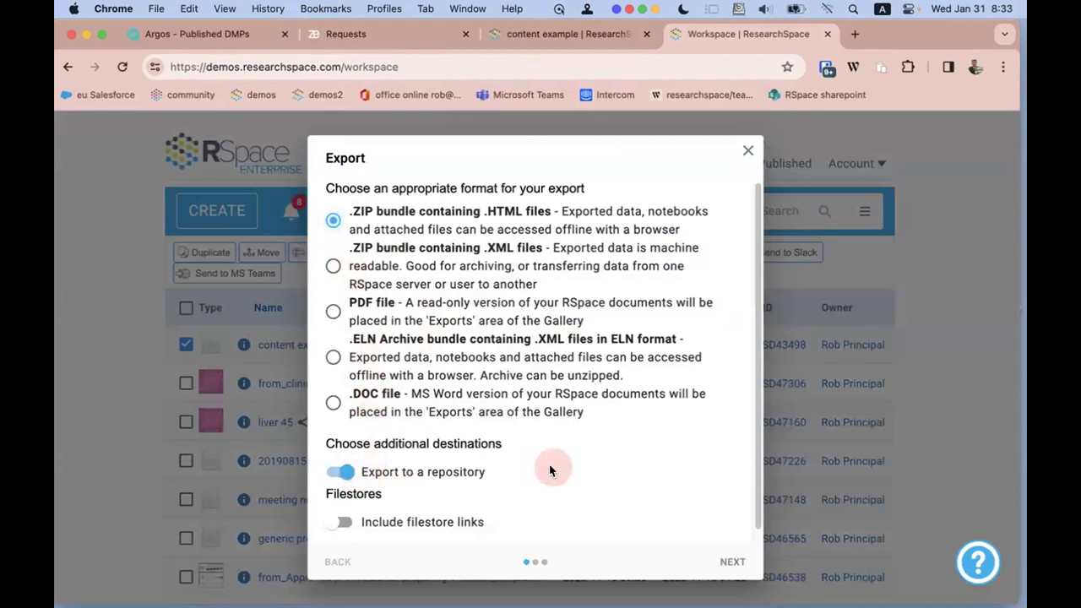
scroll(554, 472, "down", 1)
left_click(345, 512)
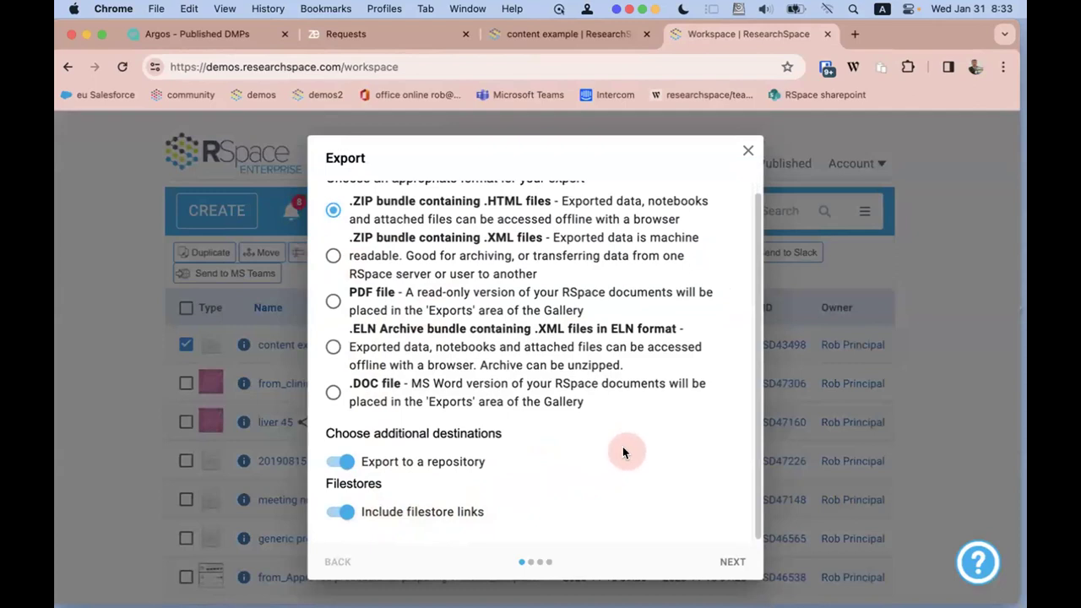
left_click(732, 562)
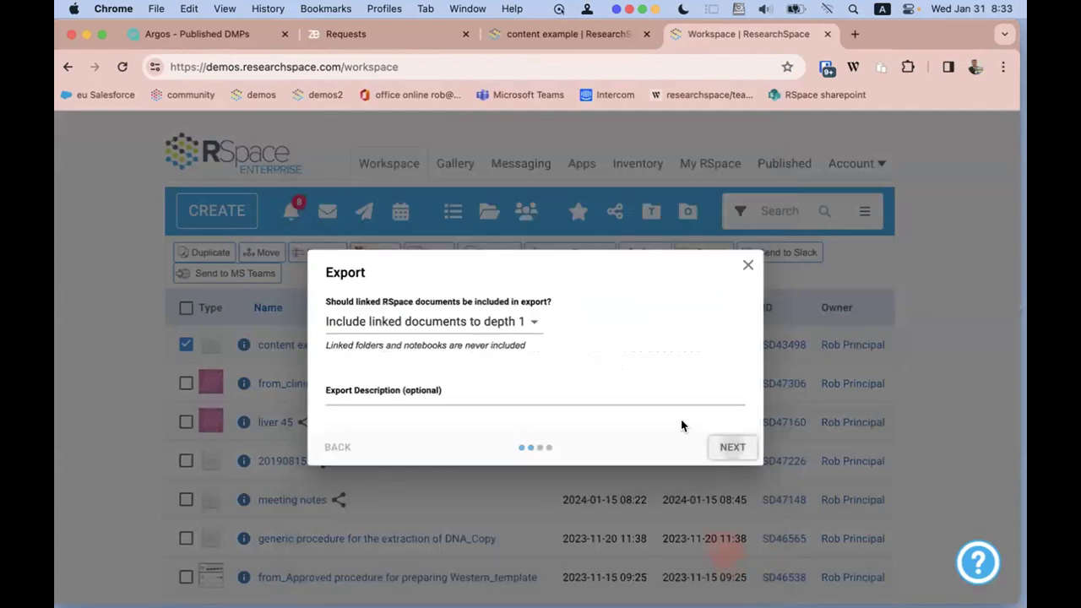
left_click(733, 447)
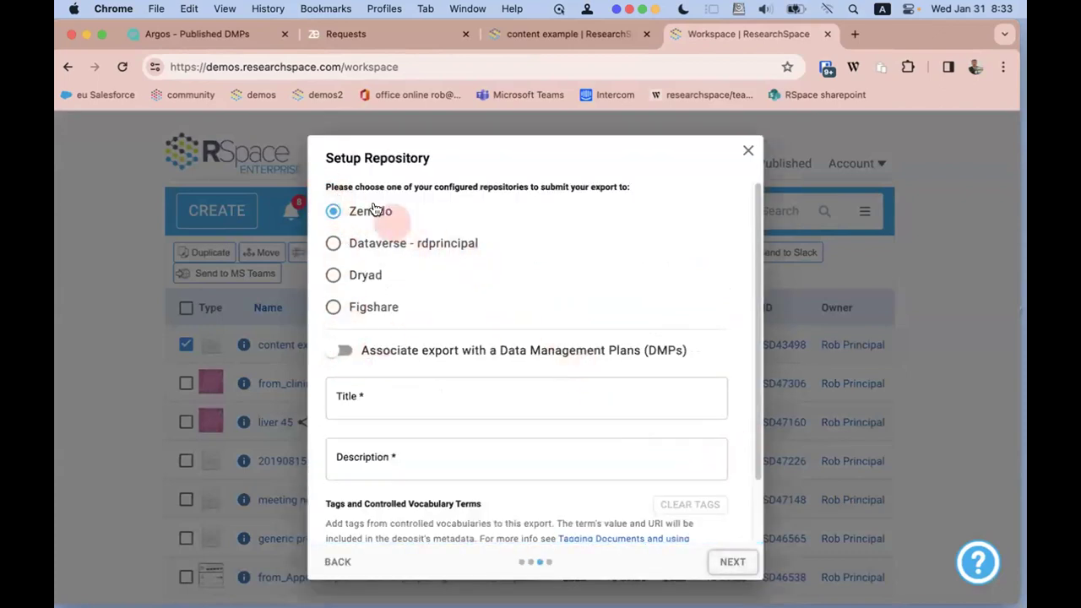
Step: Associate the export with the 'saved one distibution' DMP and load the demo login in a new window
left_click(345, 350)
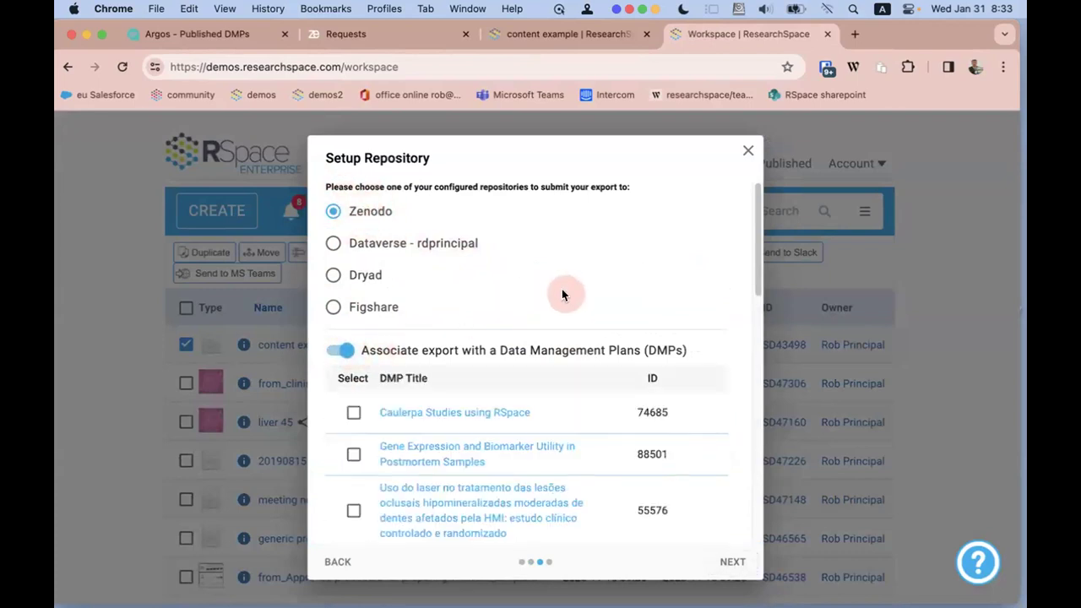
scroll(582, 304, "down", 3)
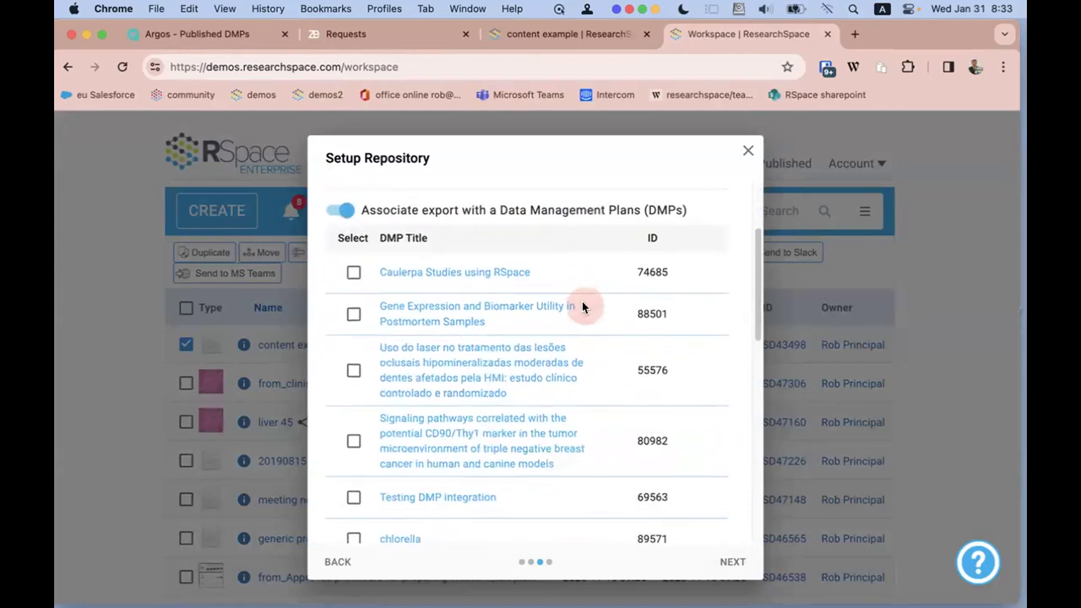
scroll(582, 304, "down", 10)
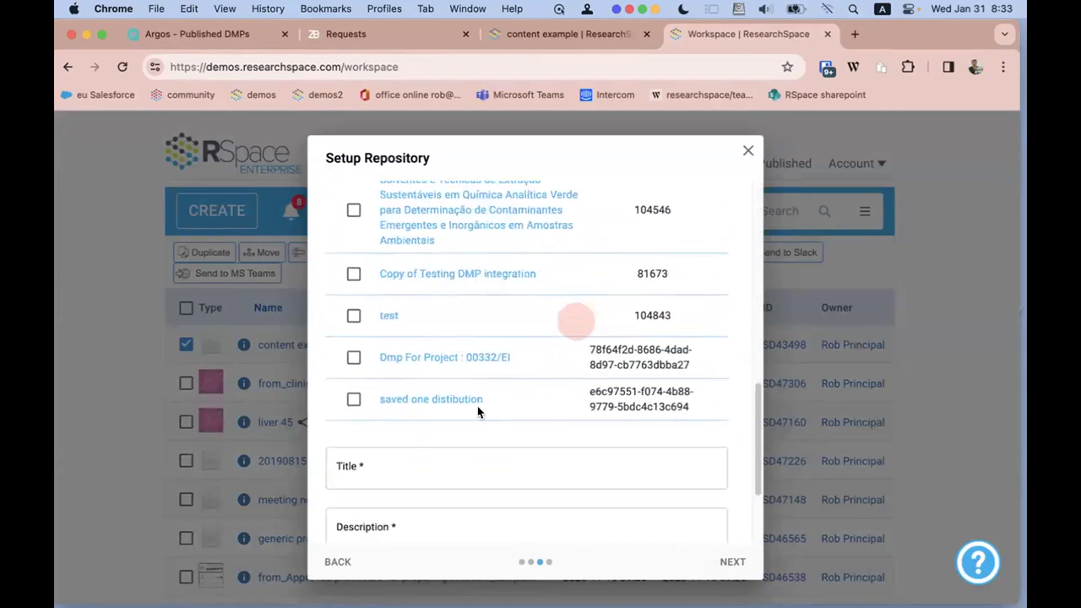
left_click(353, 399)
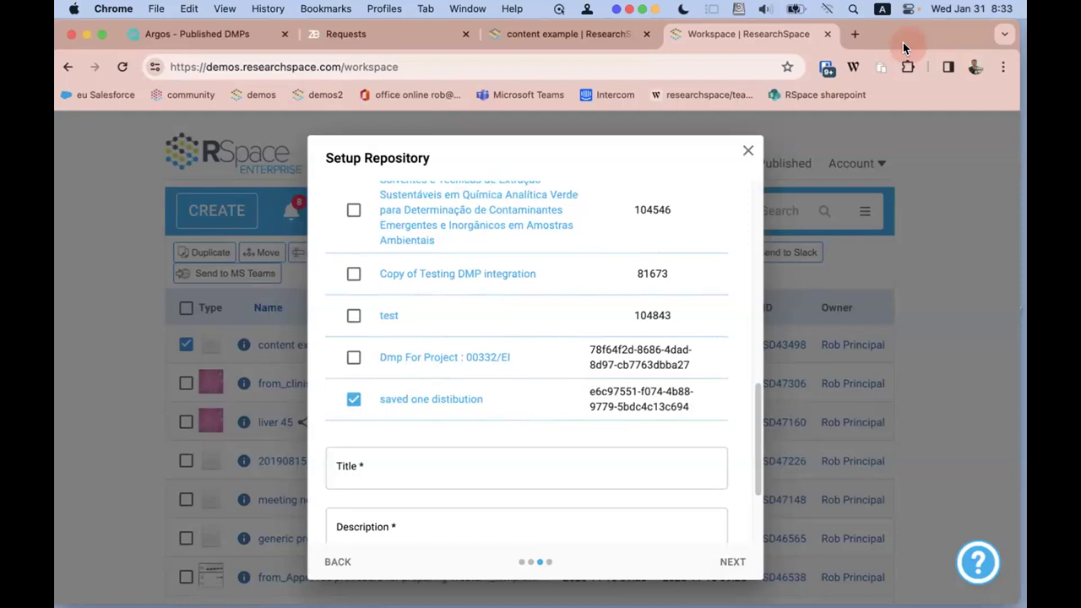
key("super+n")
left_click(264, 95)
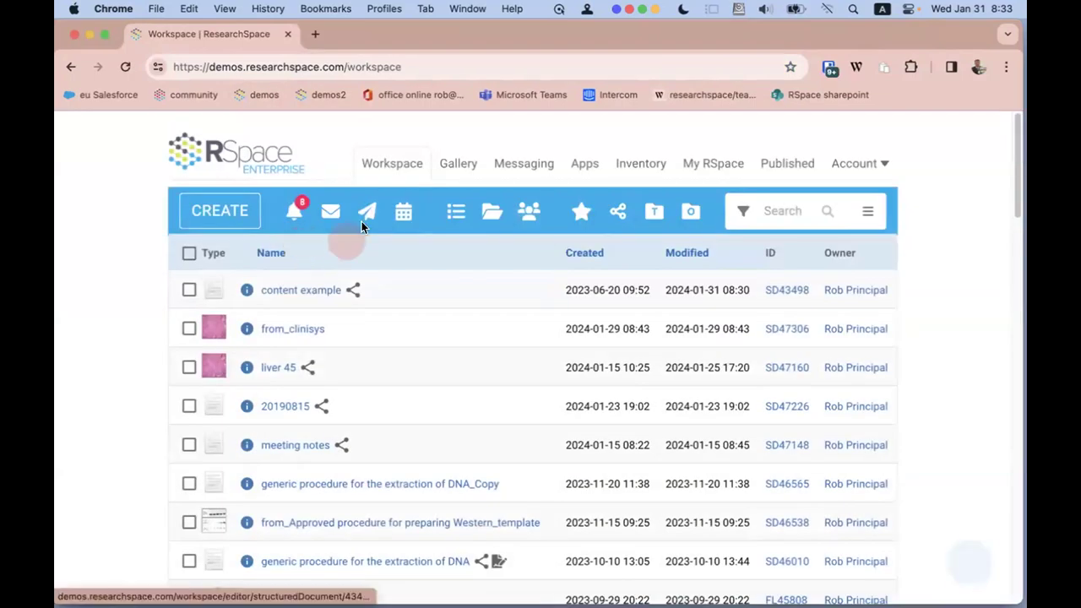
Step: Browse the Gallery's DMP files, then switch to the Argos Published DMPs tab
left_click(456, 163)
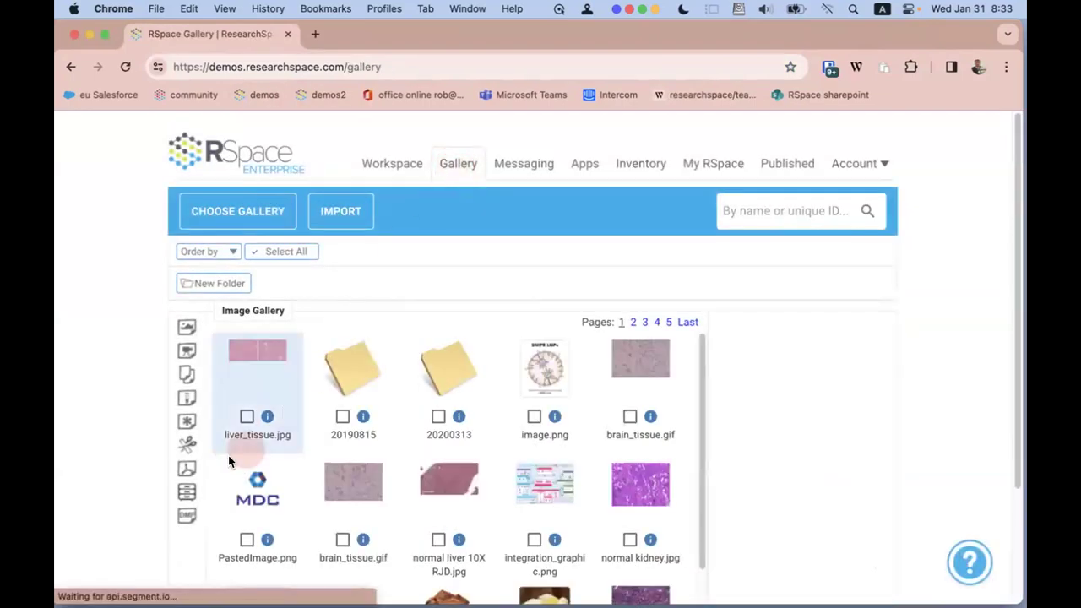
left_click(186, 515)
scroll(166, 450, "down", 2)
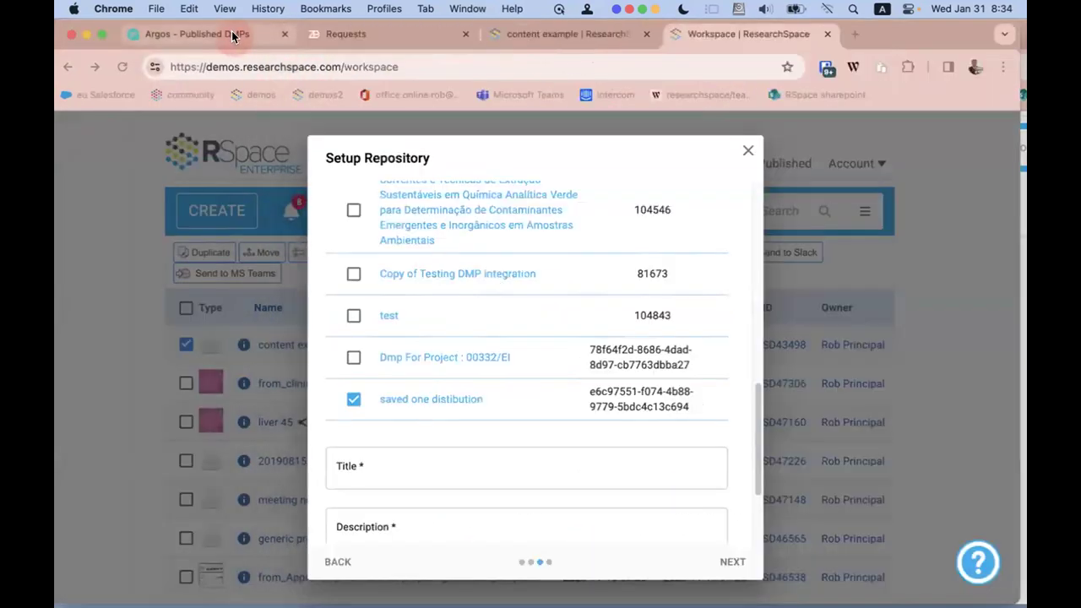
left_click(233, 34)
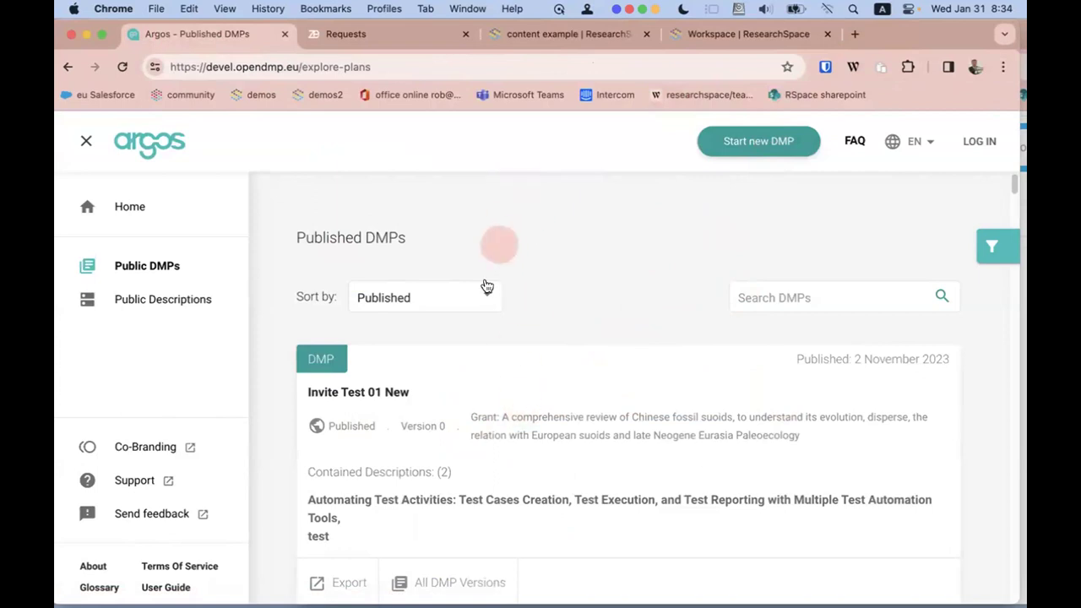
Step: Switch from Argos's Published DMPs back to the RSpace Setup Repository dialog
left_click(765, 33)
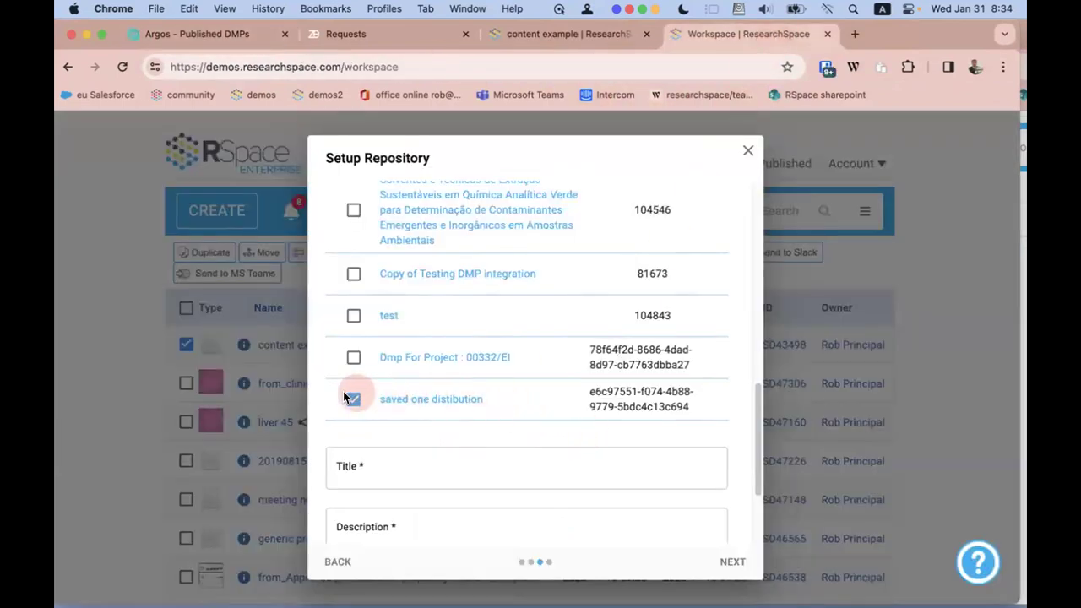
Step: Copy the title 'Argos export demo' into the deposit's Description field
scroll(460, 410, "down", 1)
left_click(392, 437)
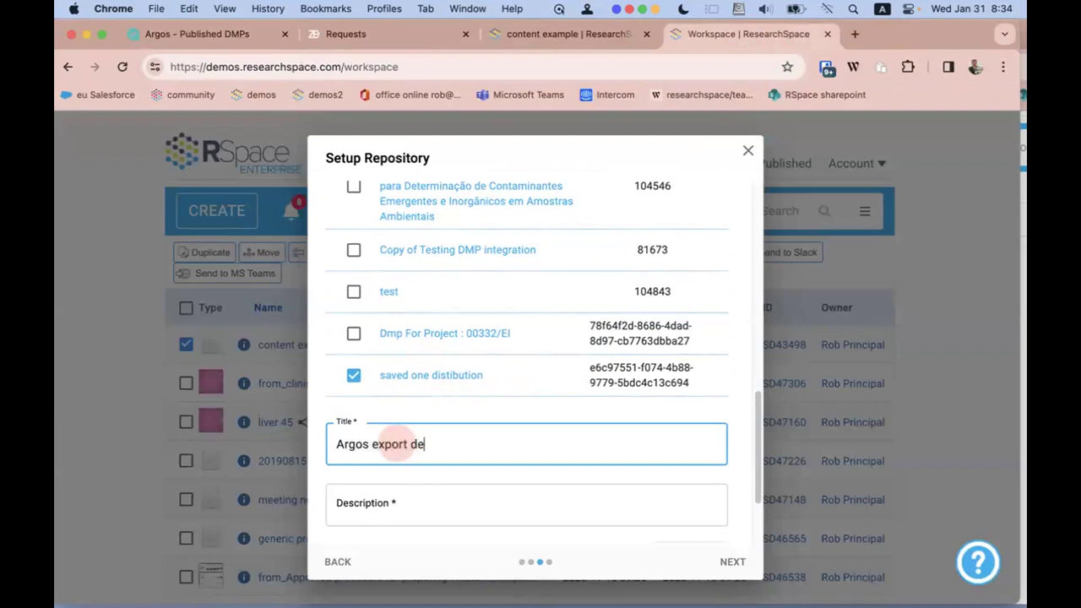
left_click_drag(510, 444, 326, 443)
key("ctrl+c")
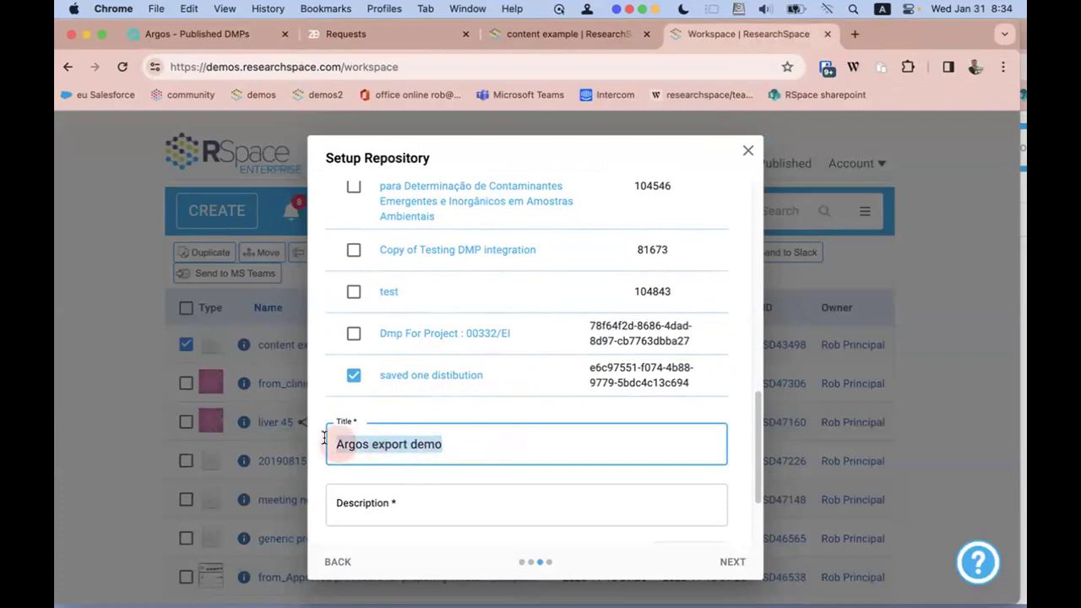
left_click(385, 492)
key("ctrl+v")
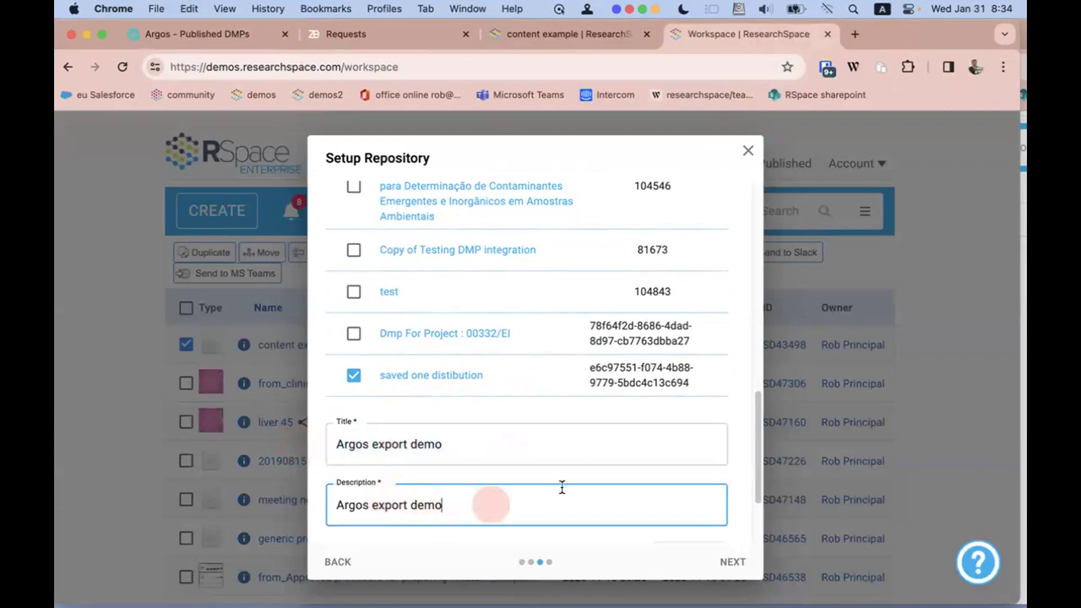
scroll(591, 482, "down", 2)
scroll(454, 399, "down", 2)
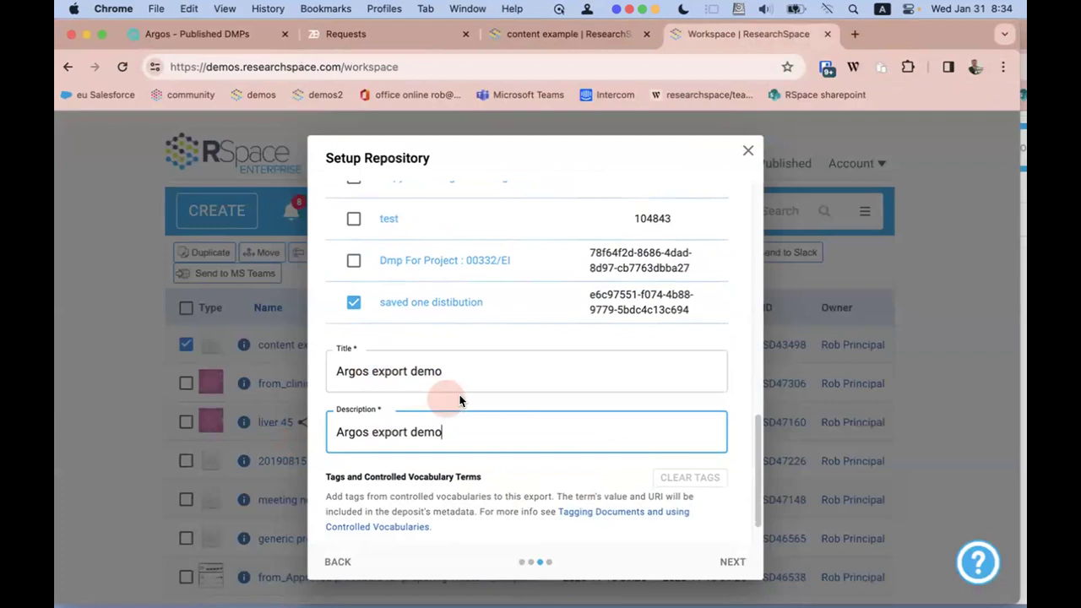
scroll(531, 378, "down", 1)
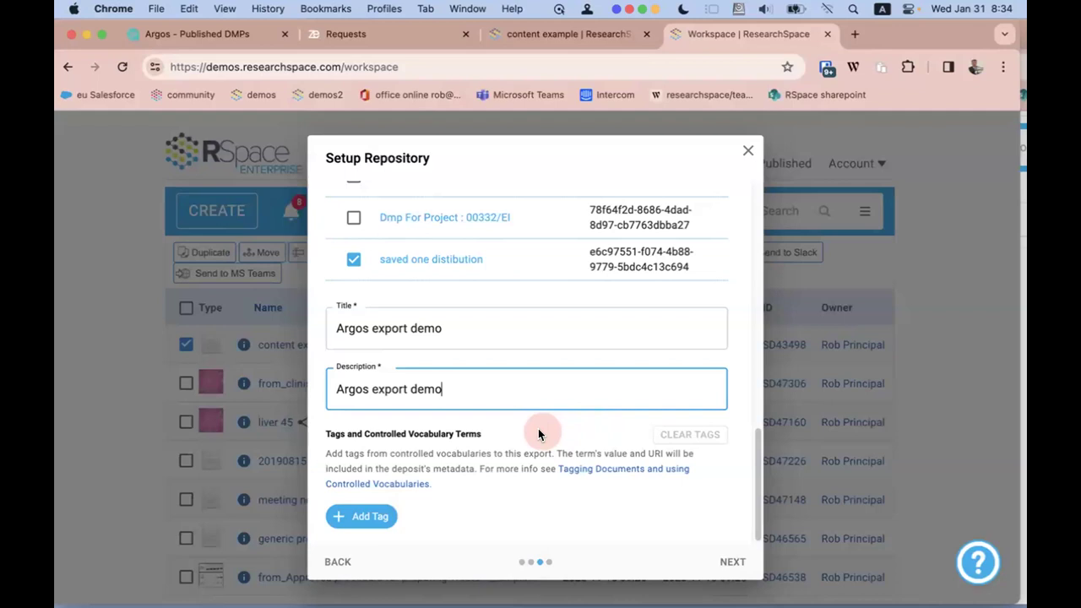
Step: Add the BioPortal ontology tag 'NASH with fibrosis' and advance to the Filestore Links step
left_click(367, 517)
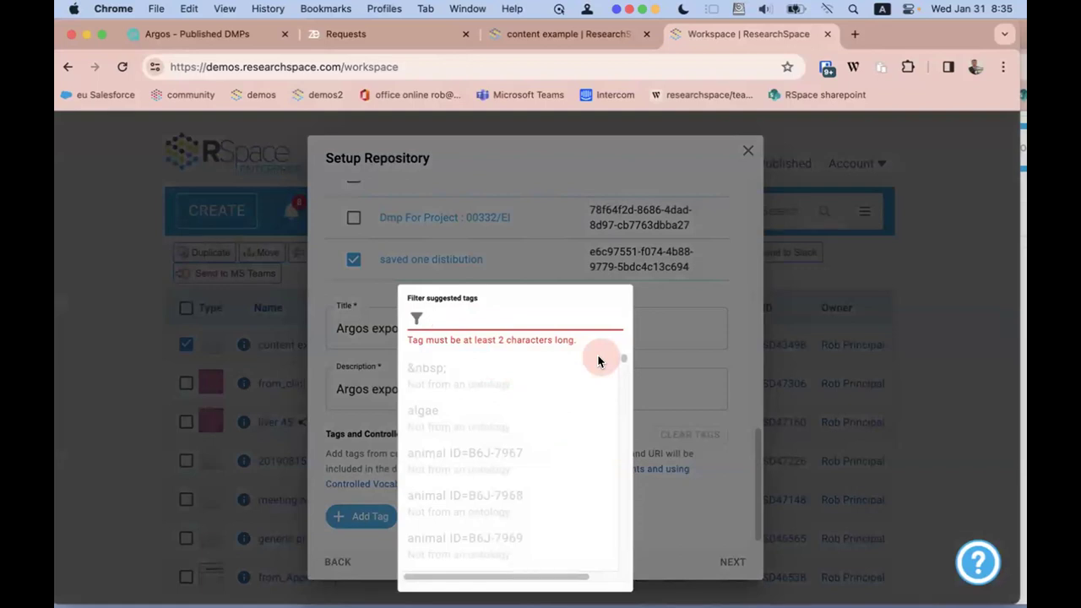
type("NASH sh")
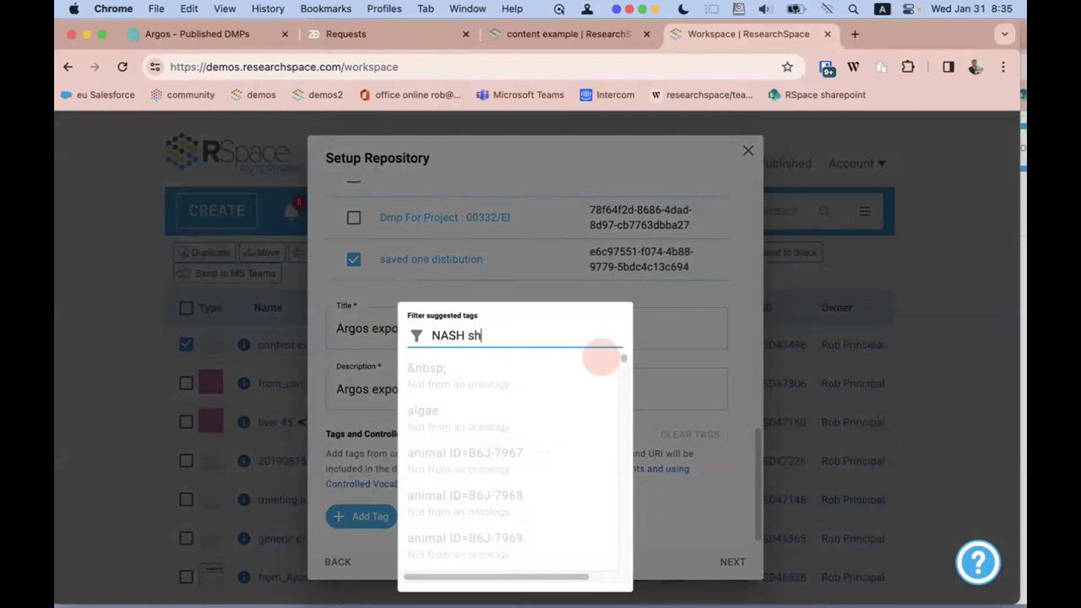
key("BackSpace")
key("BackSpace")
type("with fibrosis")
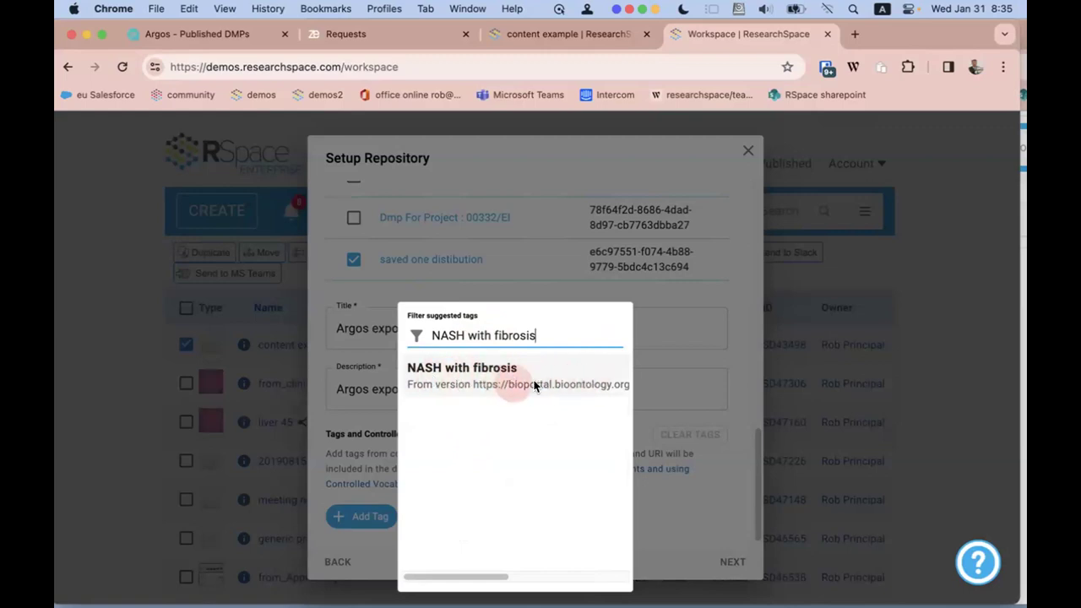
left_click(456, 374)
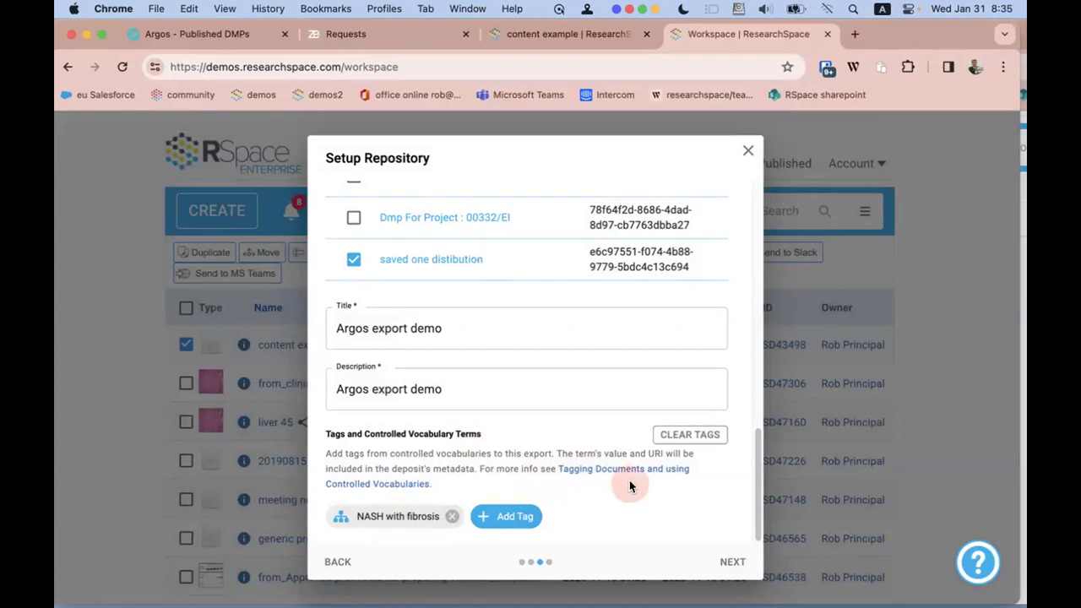
left_click(728, 563)
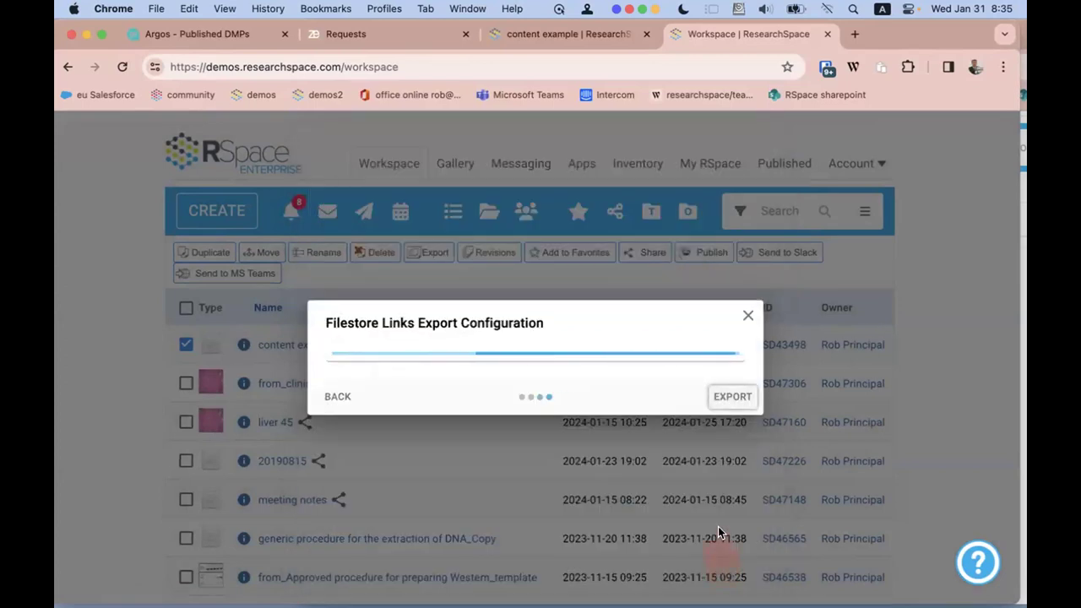
Step: Open the remaining file systems login form and enter the Samba username
left_click(645, 375)
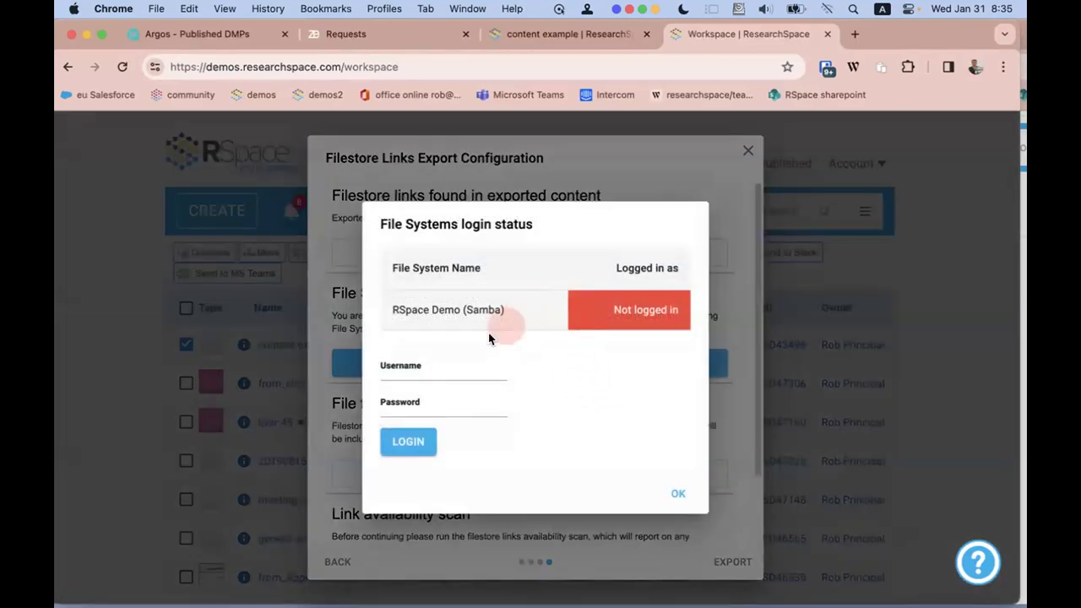
left_click(435, 364)
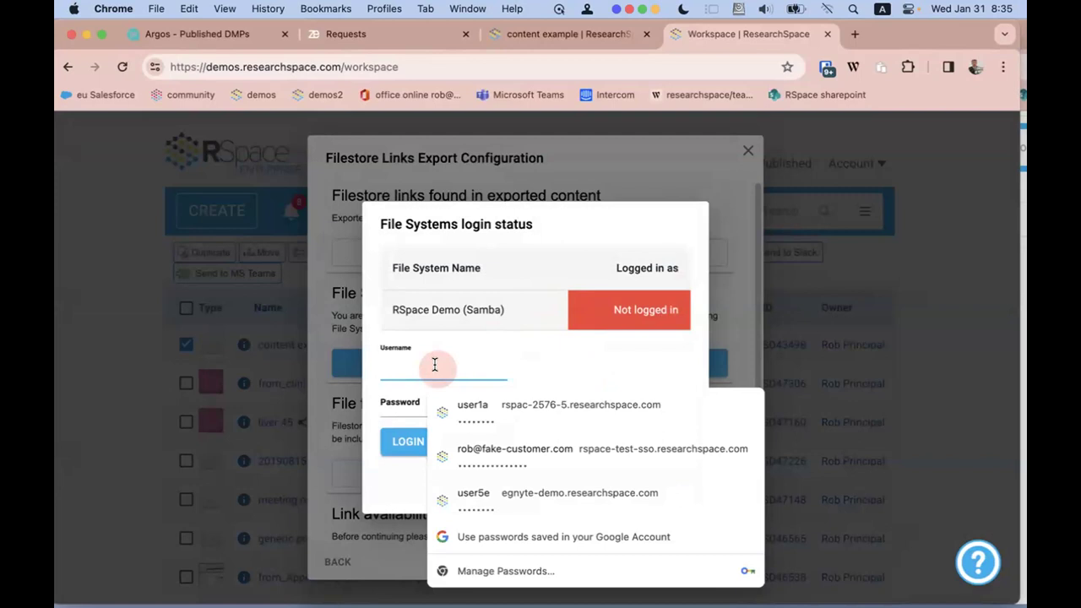
type("builder")
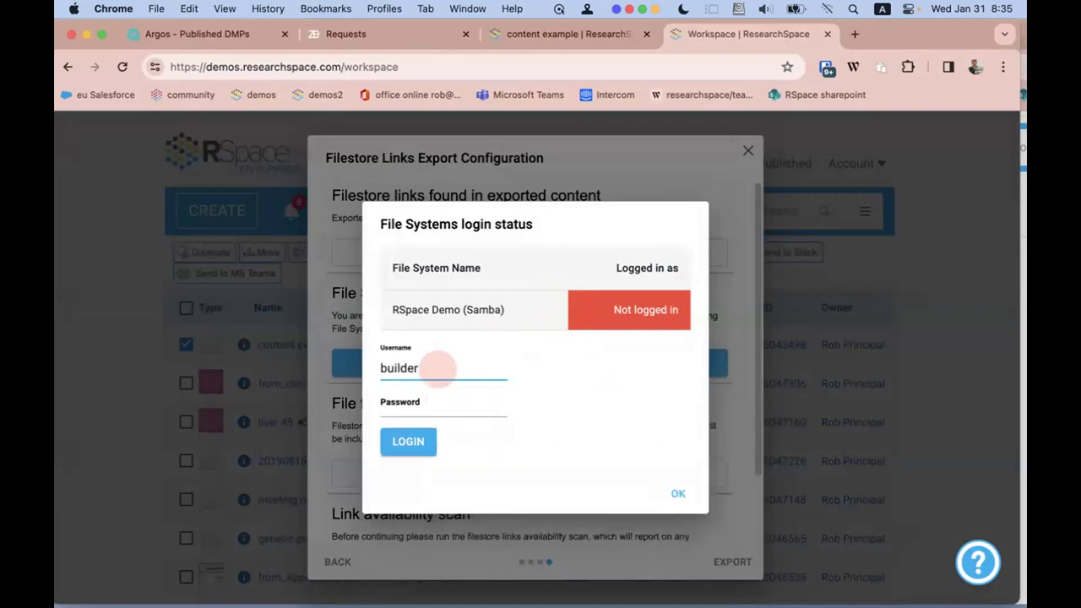
left_click(400, 400)
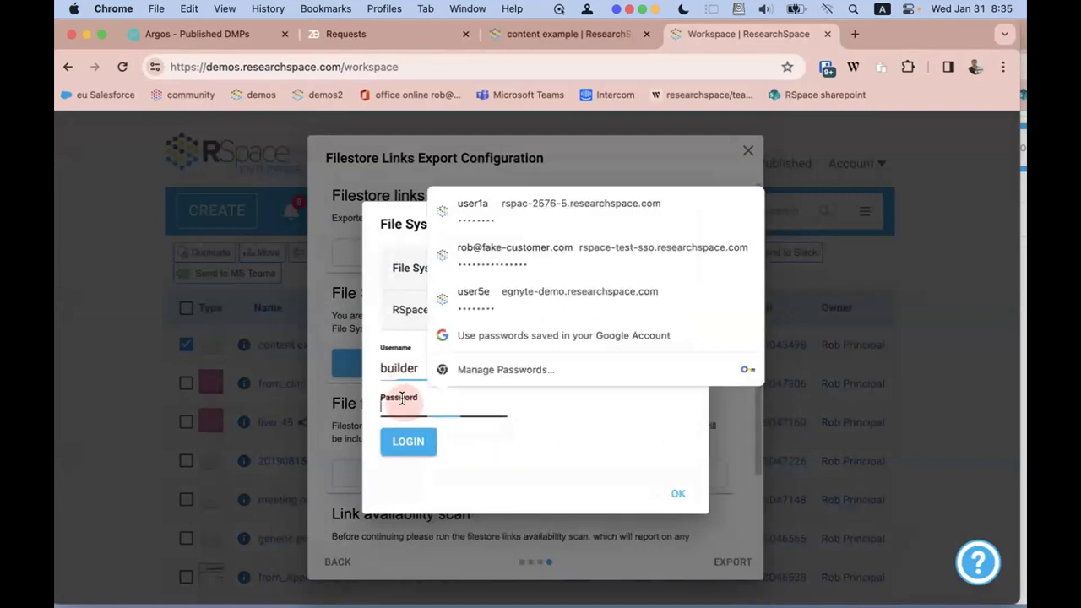
Step: Paste the saved SMB filestore password from the password manager and log in
left_click(827, 68)
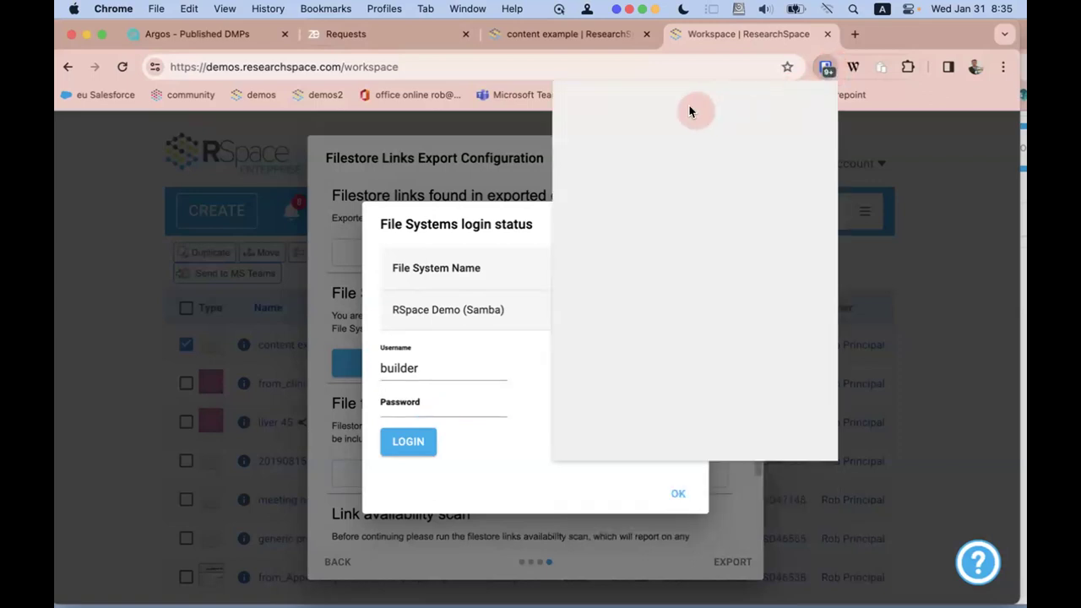
left_click(680, 94)
type("files")
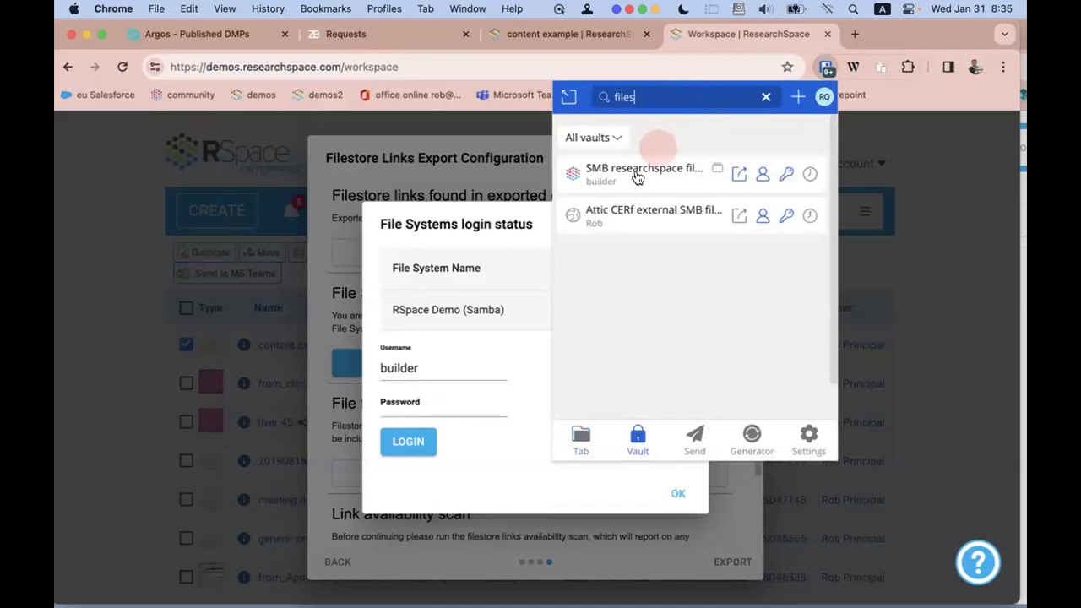
left_click(632, 187)
left_click(806, 249)
left_click(427, 405)
key("super+v")
left_click(412, 440)
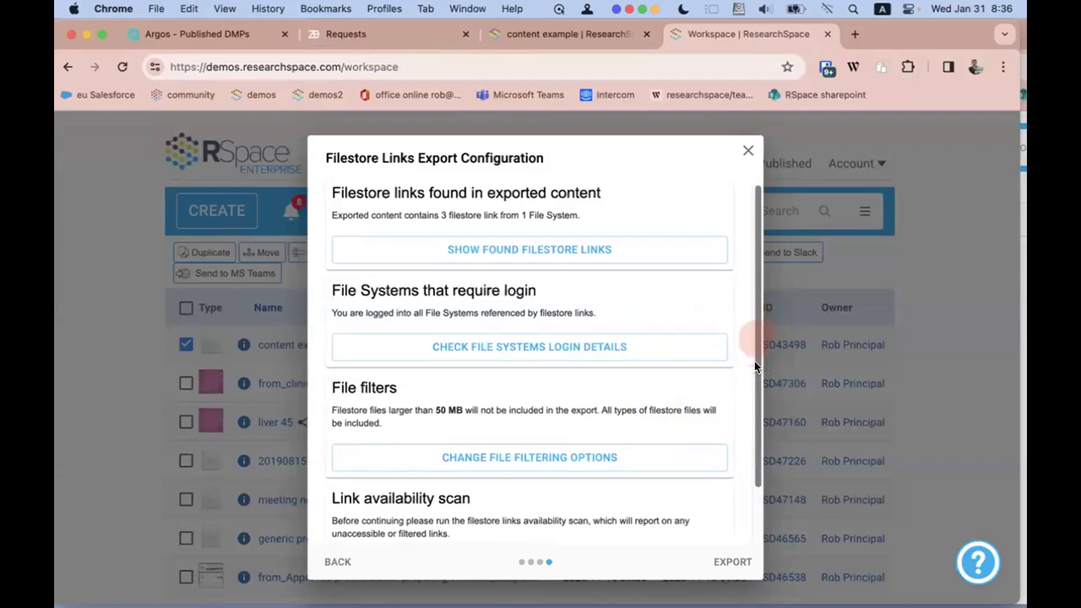
Step: Scan the three filestore links for availability, then submit the 'content example' export
scroll(754, 361, "down", 2)
left_click(623, 488)
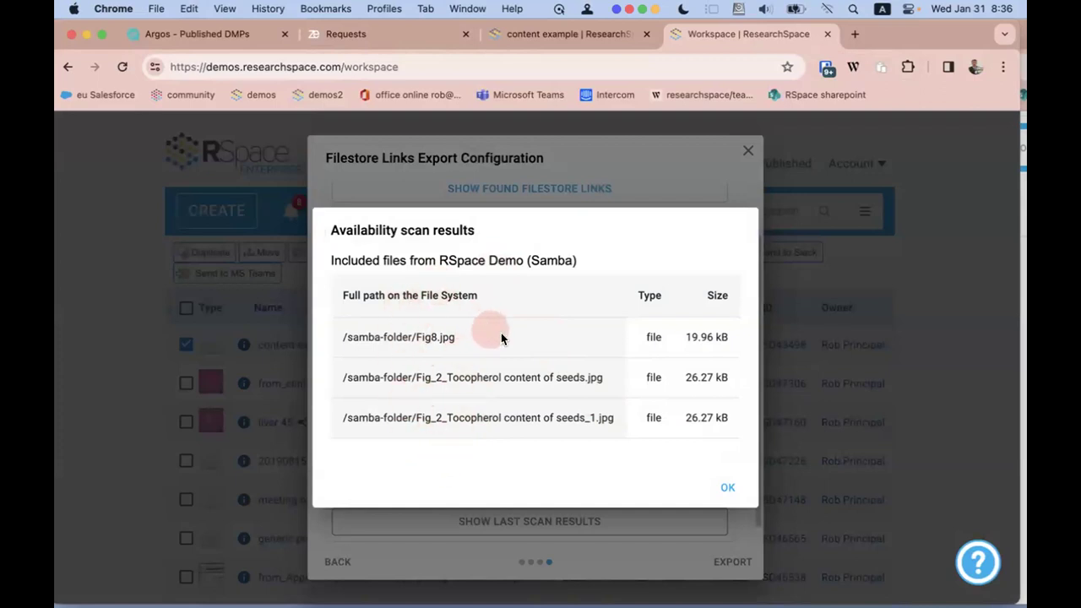
left_click(731, 499)
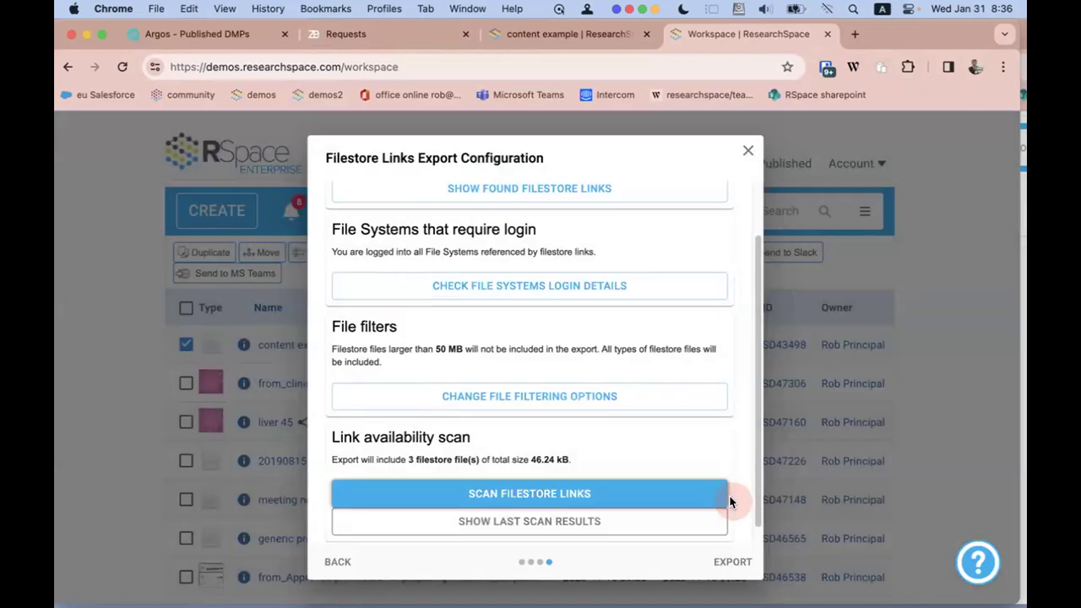
left_click(734, 561)
left_click(735, 562)
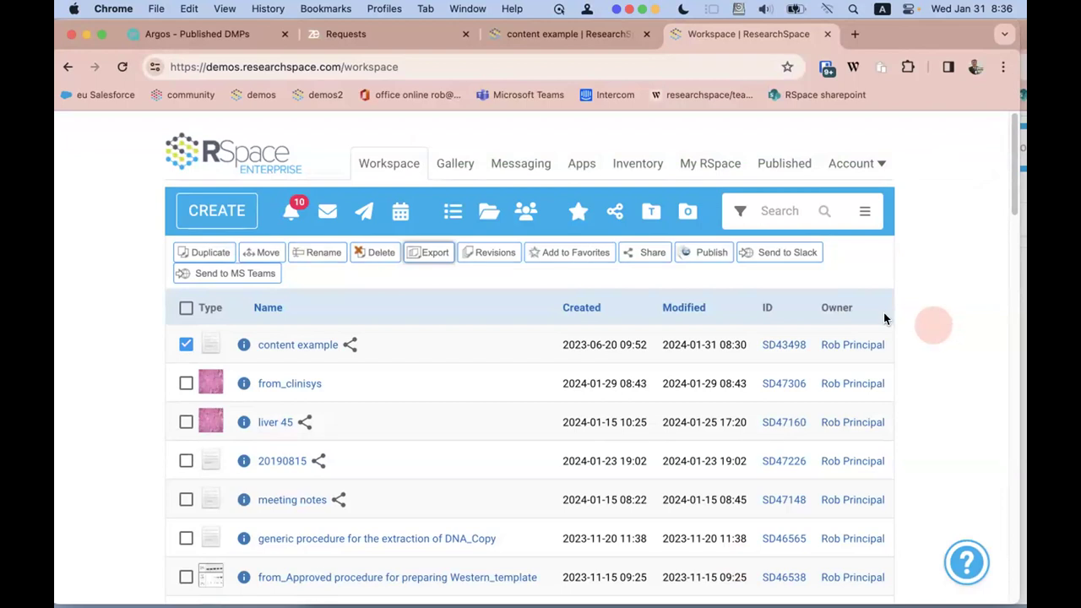
Step: Follow the sandbox.zenodo.org link in the 'deposit to repository Zenodo is complete' notification
left_click(290, 214)
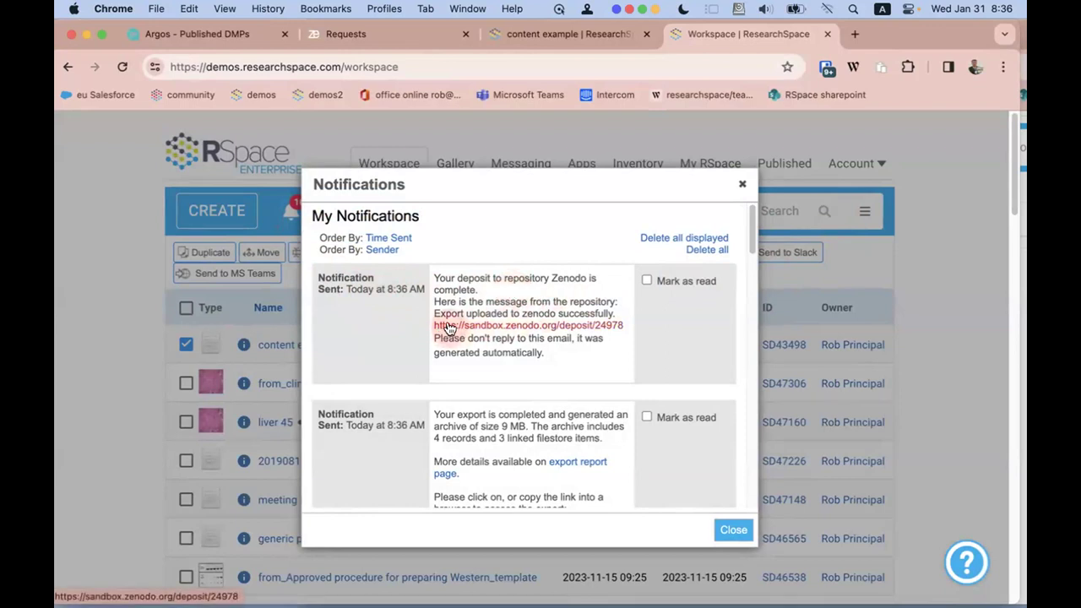
left_click(507, 327)
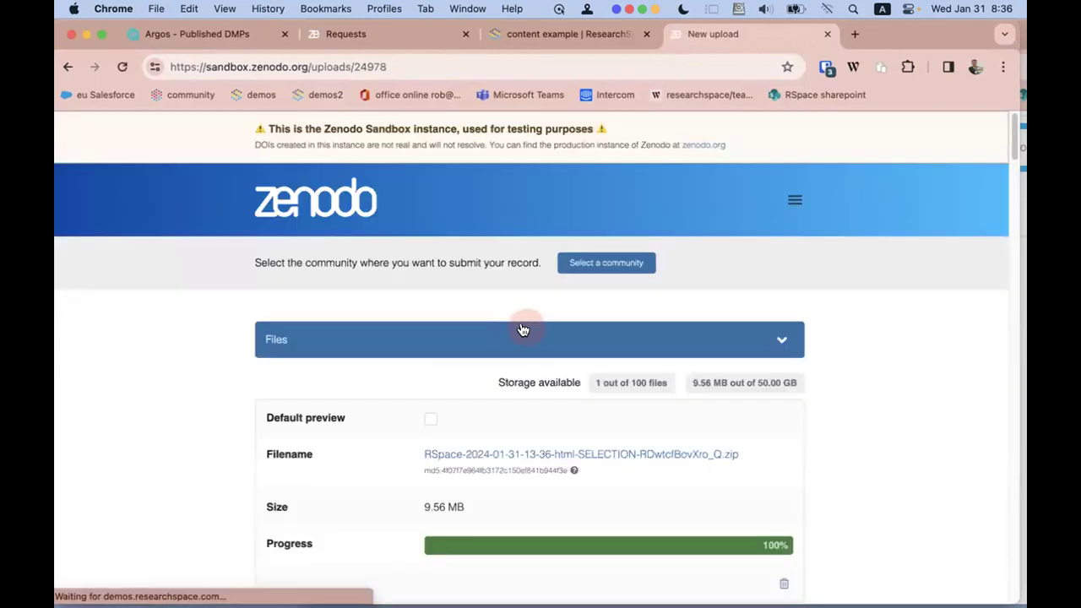
scroll(851, 347, "down", 2)
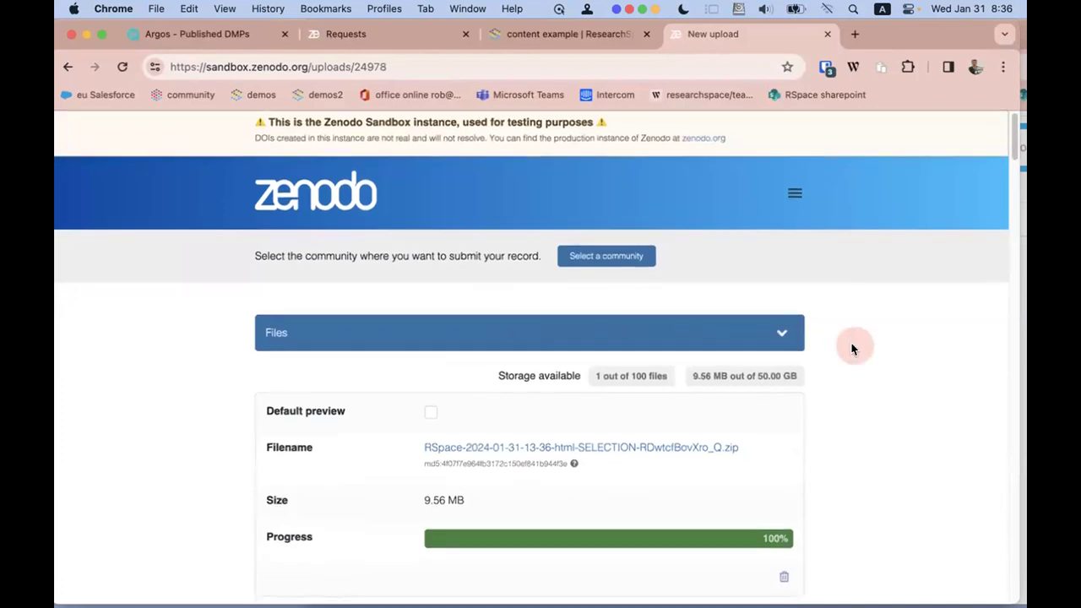
scroll(852, 343, "down", 4)
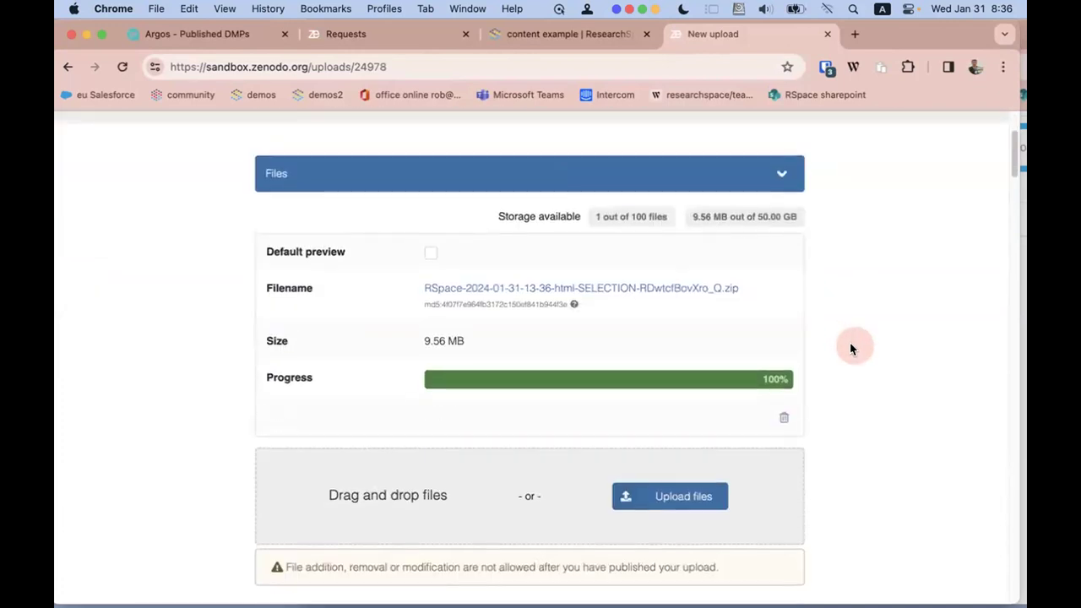
scroll(182, 311, "up", 3)
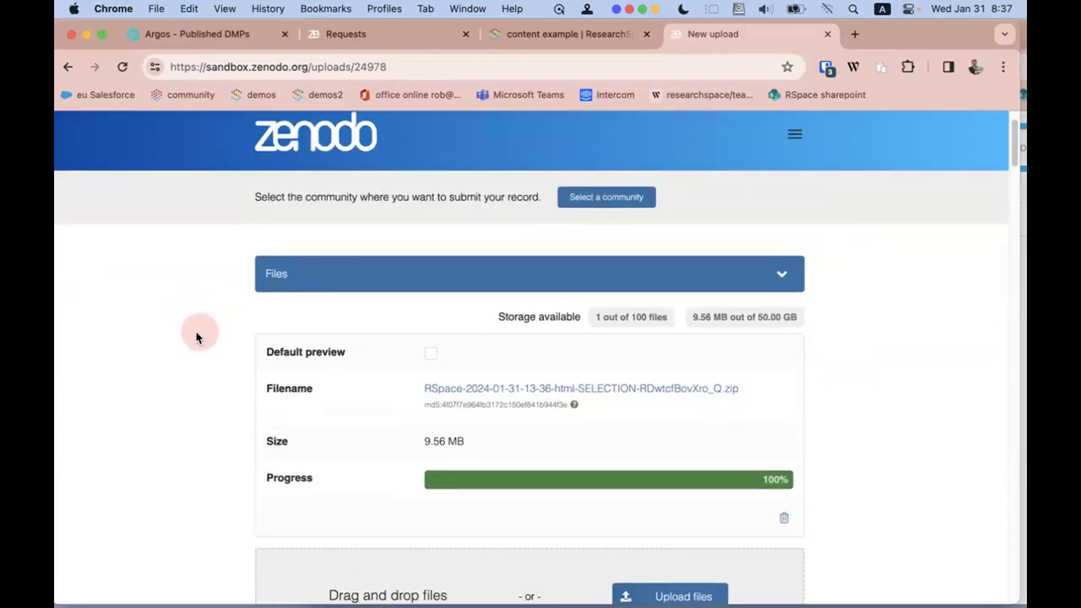
scroll(199, 333, "down", 2)
scroll(202, 337, "down", 4)
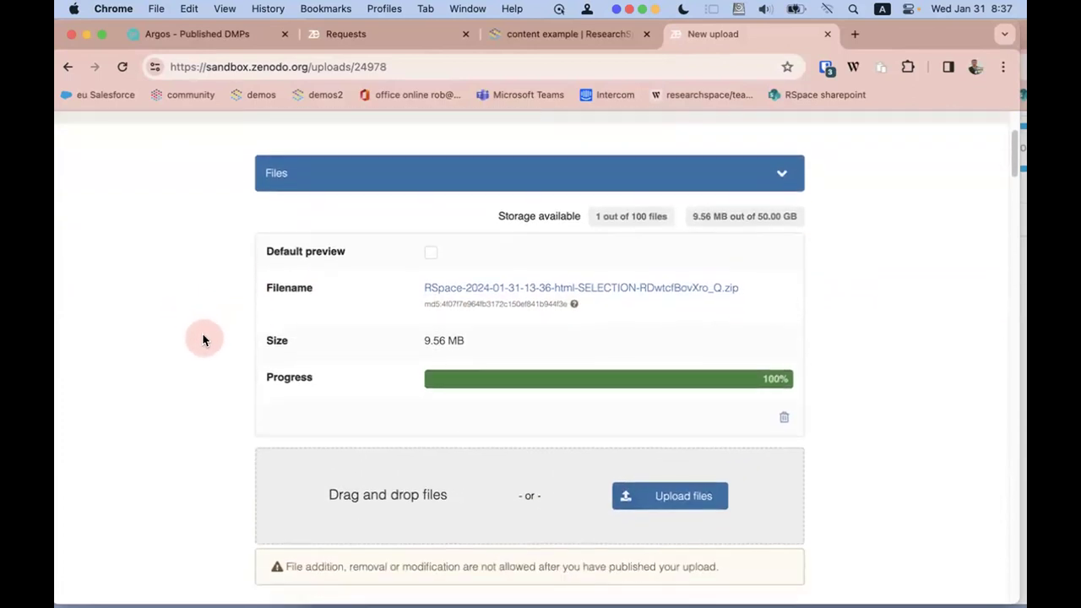
scroll(689, 382, "up", 8)
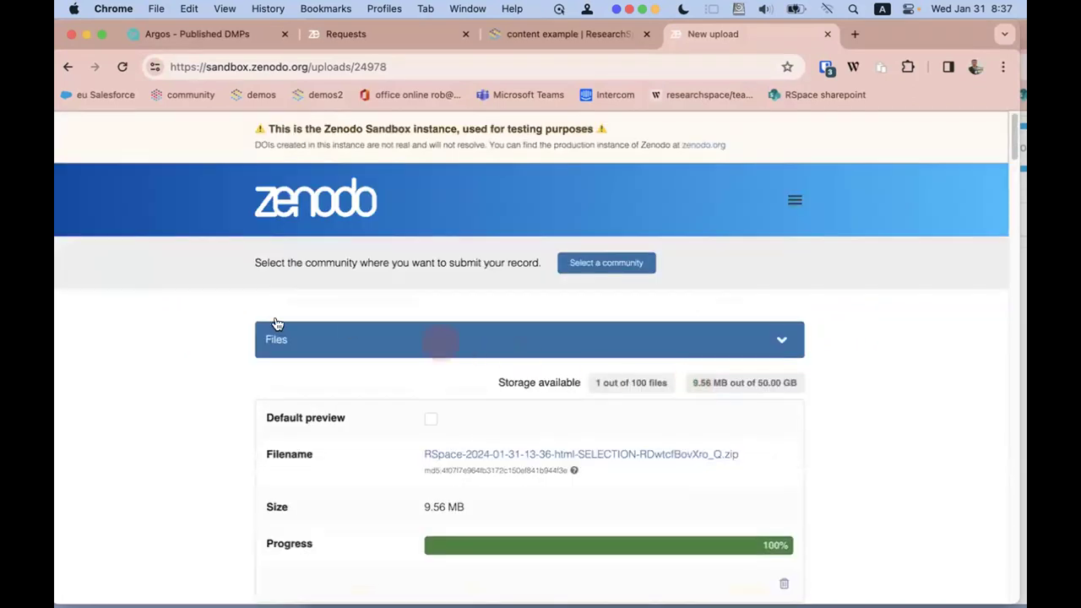
left_click(782, 340)
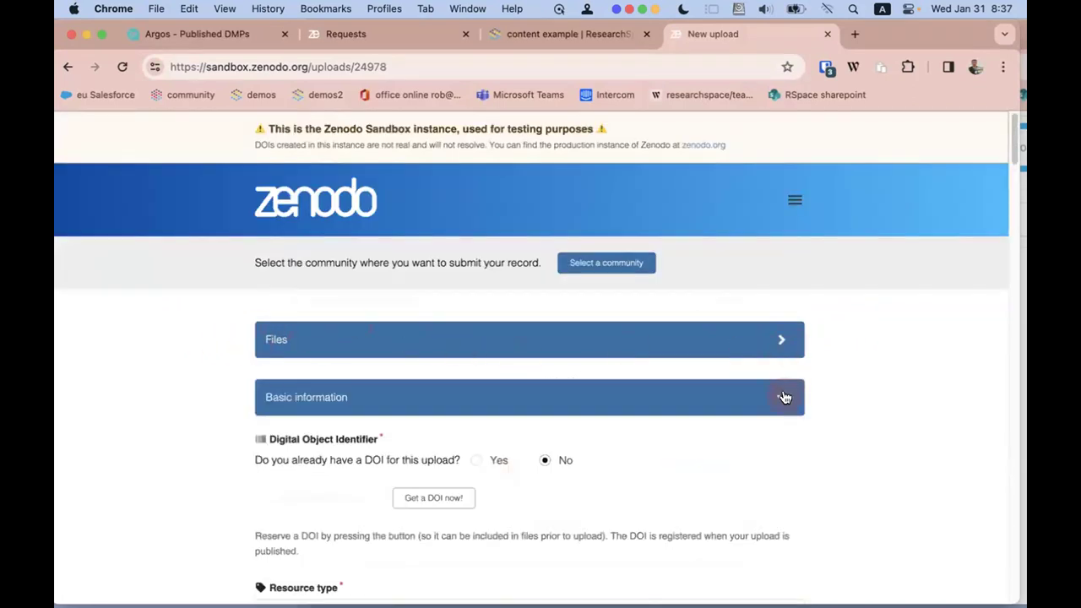
left_click(783, 390)
scroll(786, 401, "down", 1)
left_click(777, 430)
scroll(839, 411, "down", 7)
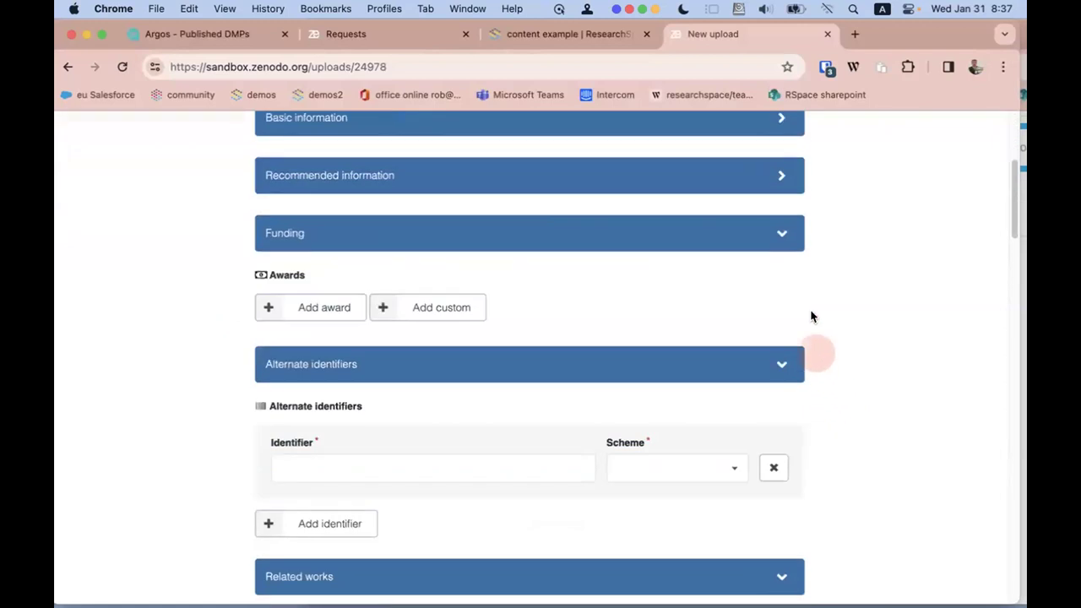
left_click(778, 233)
left_click(784, 289)
left_click(783, 364)
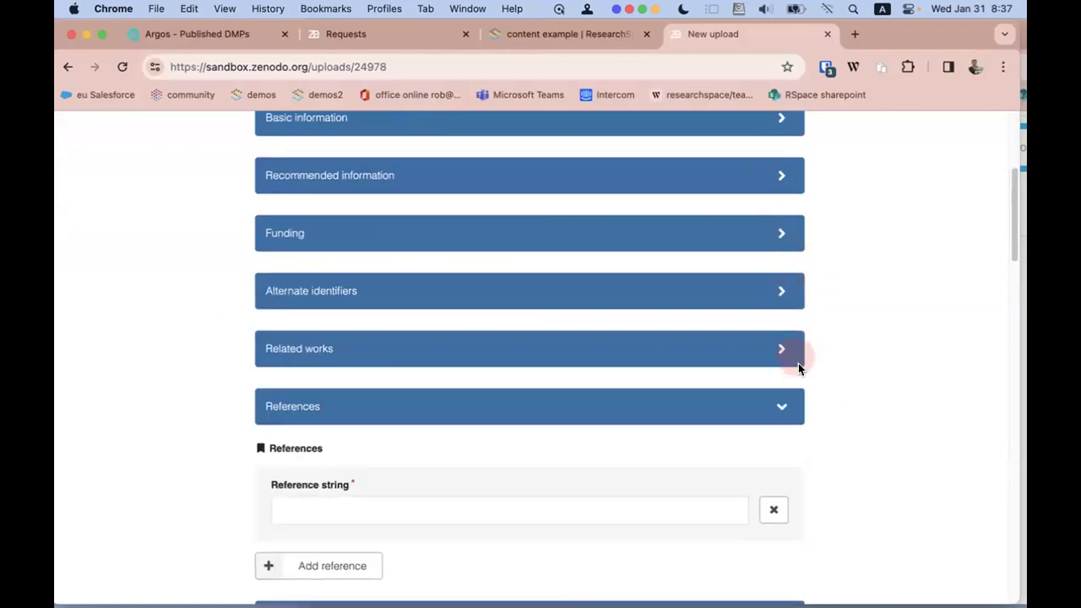
scroll(826, 437, "down", 3)
scroll(826, 437, "up", 10)
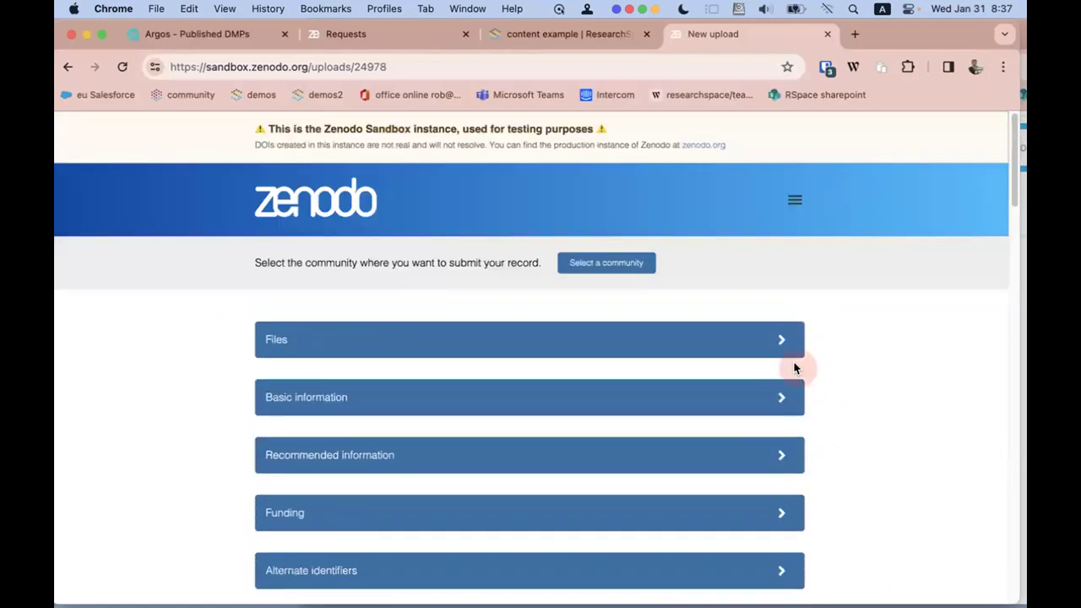
left_click(780, 340)
scroll(849, 361, "down", 2)
scroll(849, 359, "down", 2)
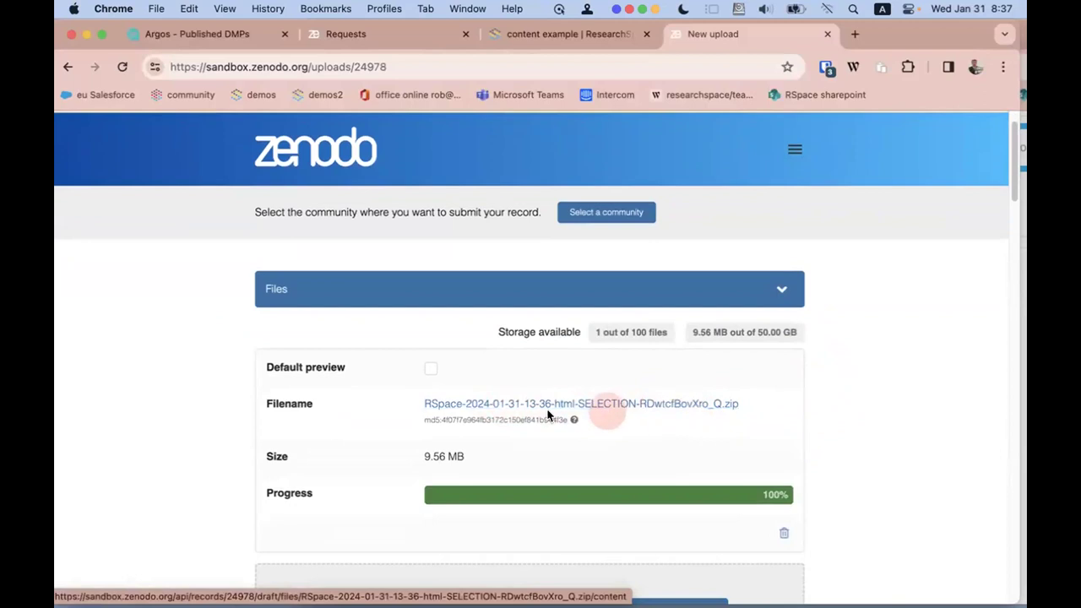
Step: Download the RSpace HTML export zip from the Zenodo draft's Files panel, then uncover the window behind
left_click(497, 405)
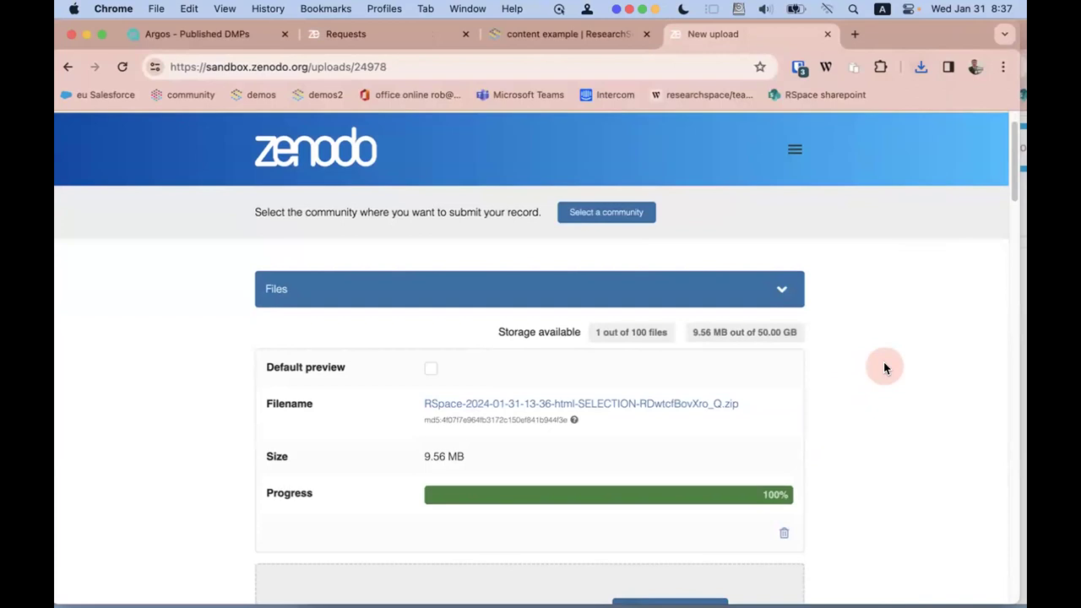
scroll(883, 366, "down", 2)
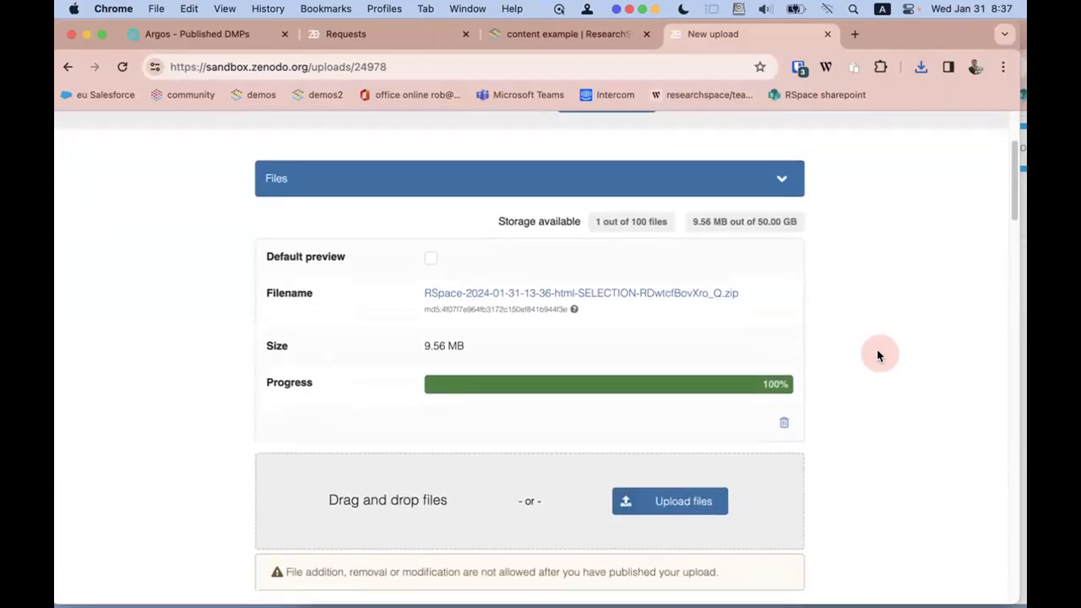
scroll(878, 351, "down", 2)
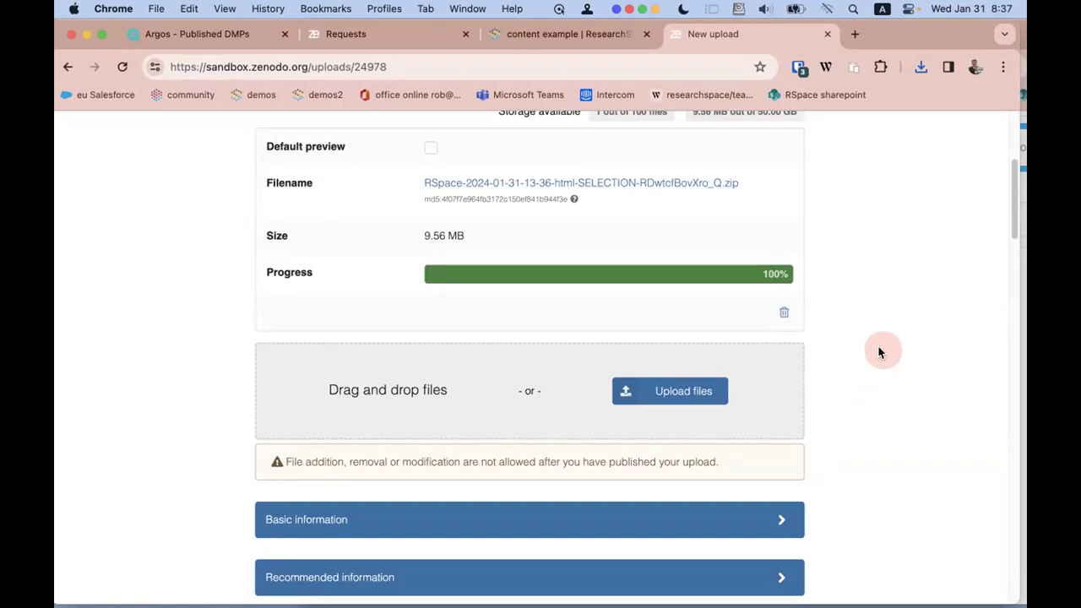
scroll(879, 353, "up", 5)
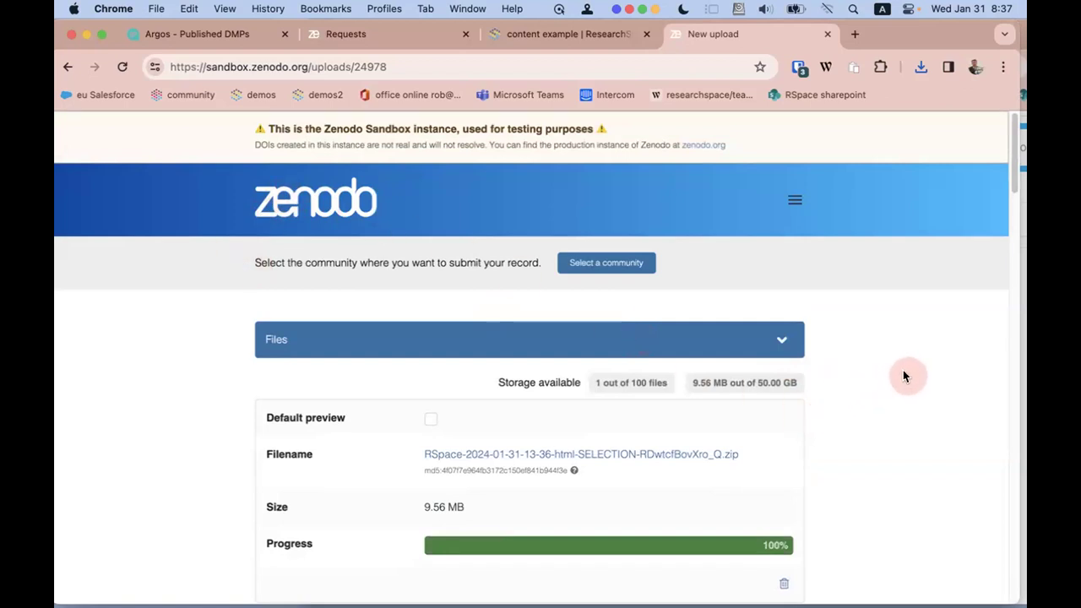
scroll(903, 371, "down", 4)
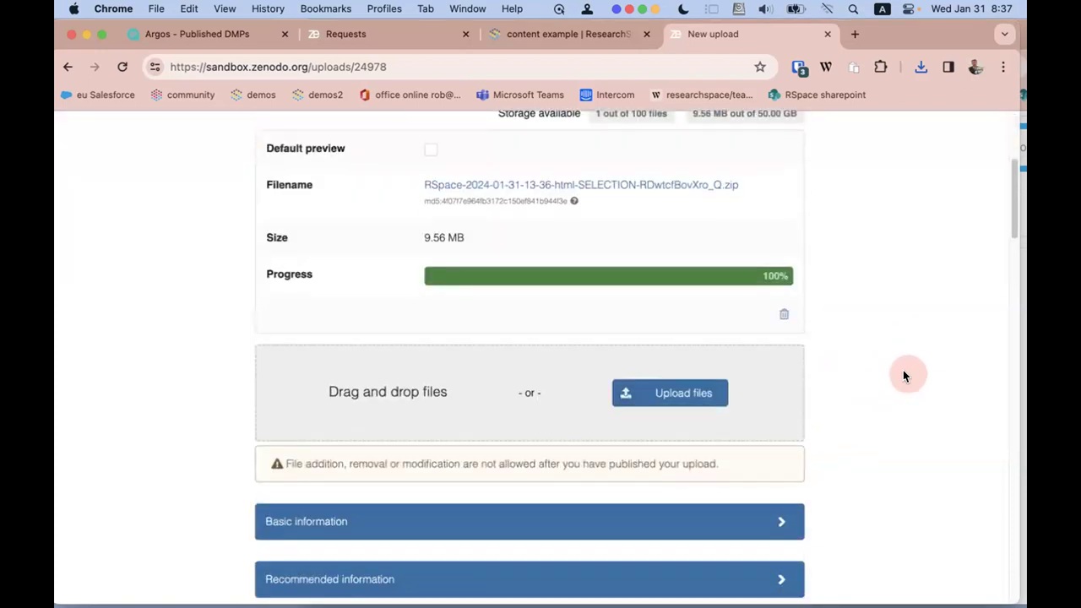
scroll(904, 372, "up", 4)
mouse_move(892, 33)
left_mouse_down()
mouse_move(887, 181)
mouse_move(900, 43)
left_mouse_up()
Step: Close the 'liver' List of Materials dialog in the content example document
left_click(558, 33)
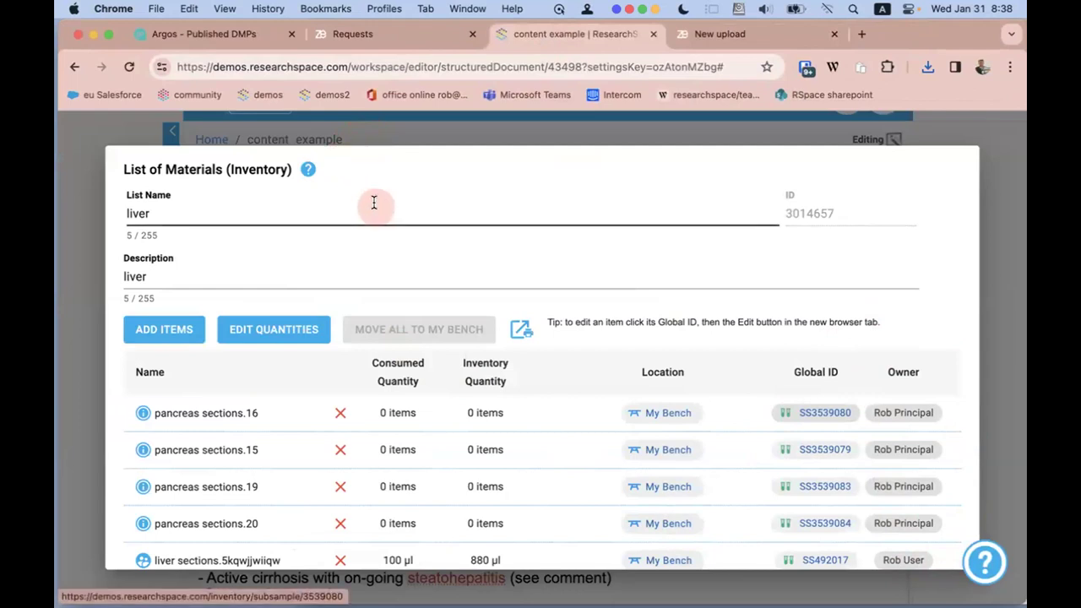
key("super+minus")
key("super+minus")
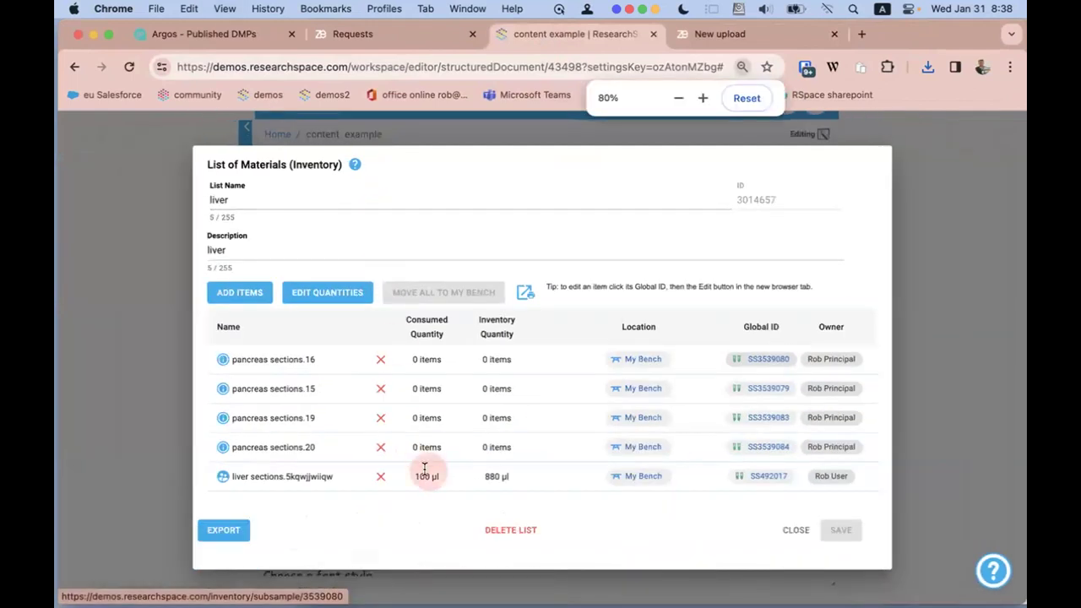
left_click(796, 528)
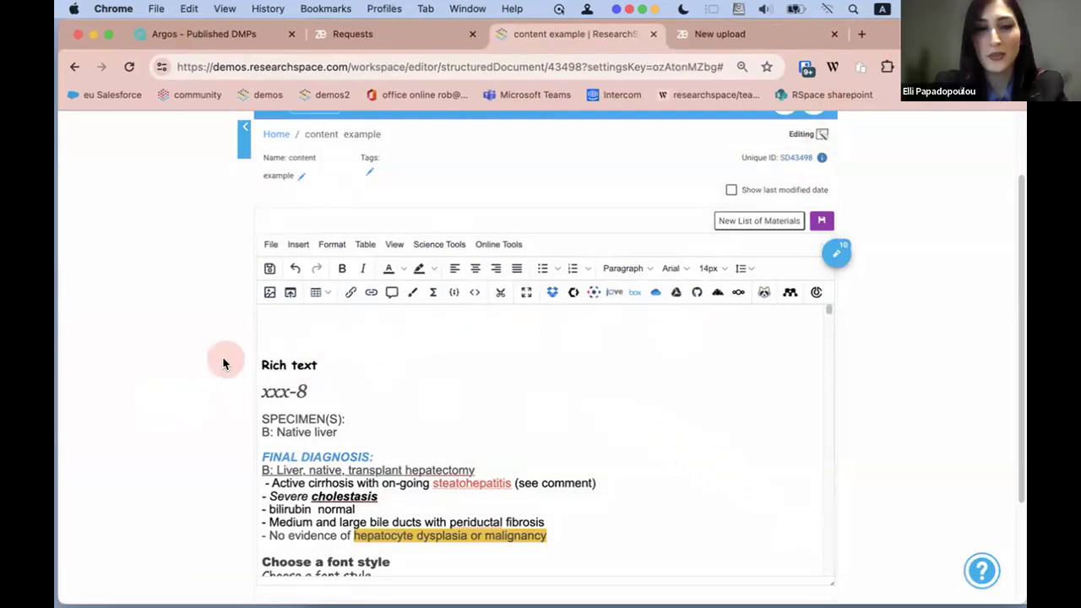
key("super+equal")
key("super+equal")
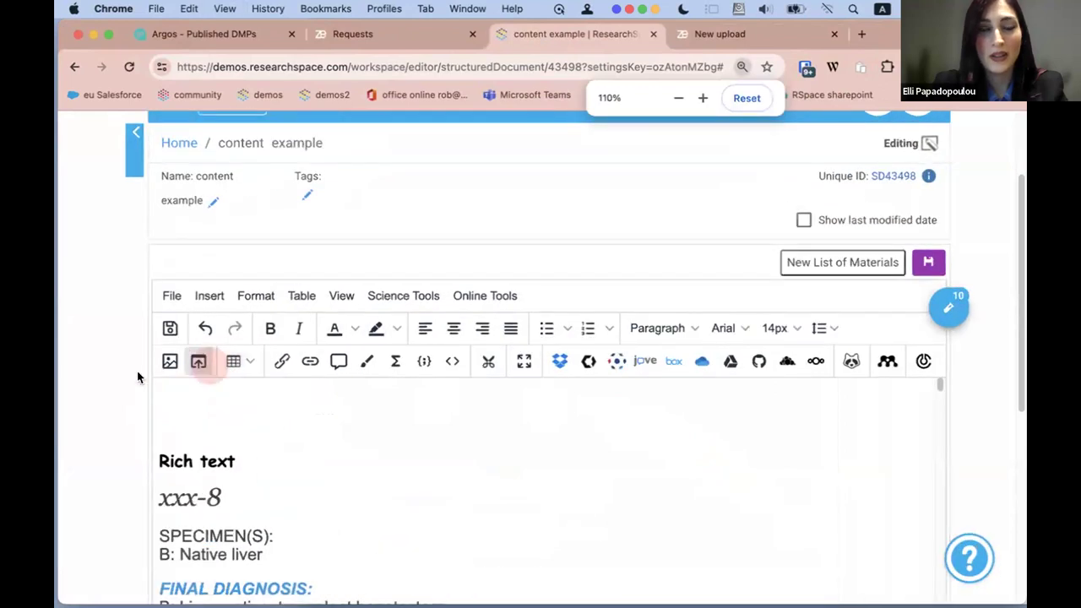
Step: Save the content example document and dismiss the saved notice
scroll(140, 374, "down", 1)
scroll(109, 374, "up", 2)
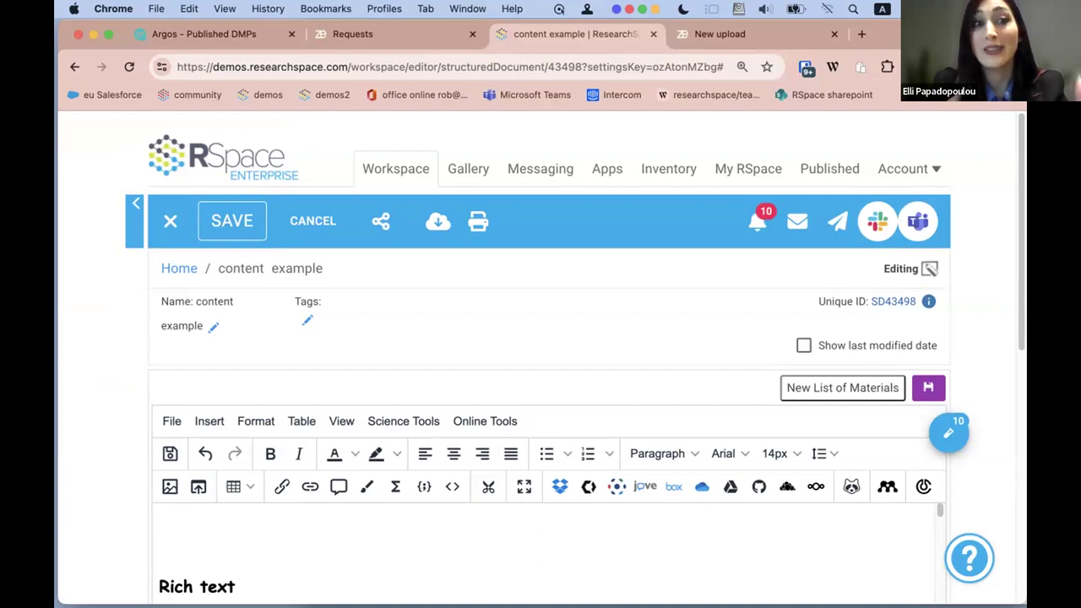
scroll(101, 395, "down", 1)
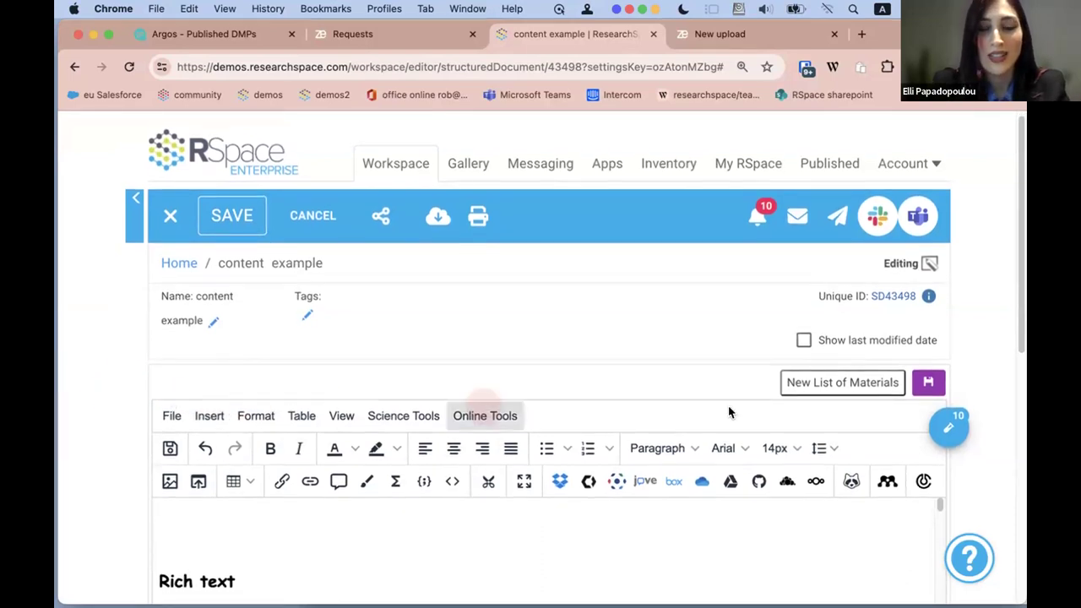
left_click(928, 382)
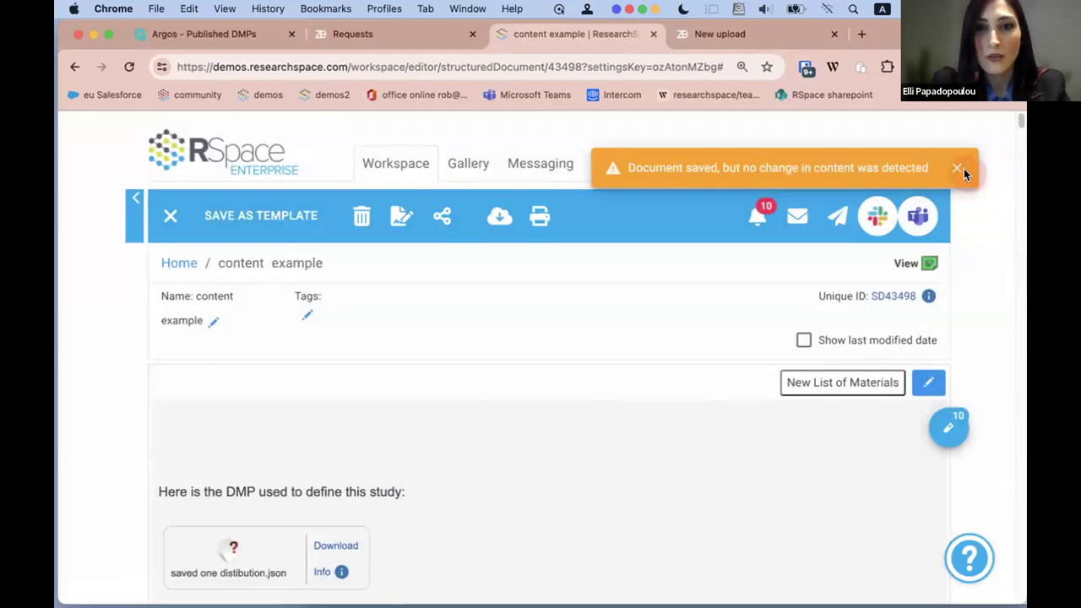
left_click(957, 168)
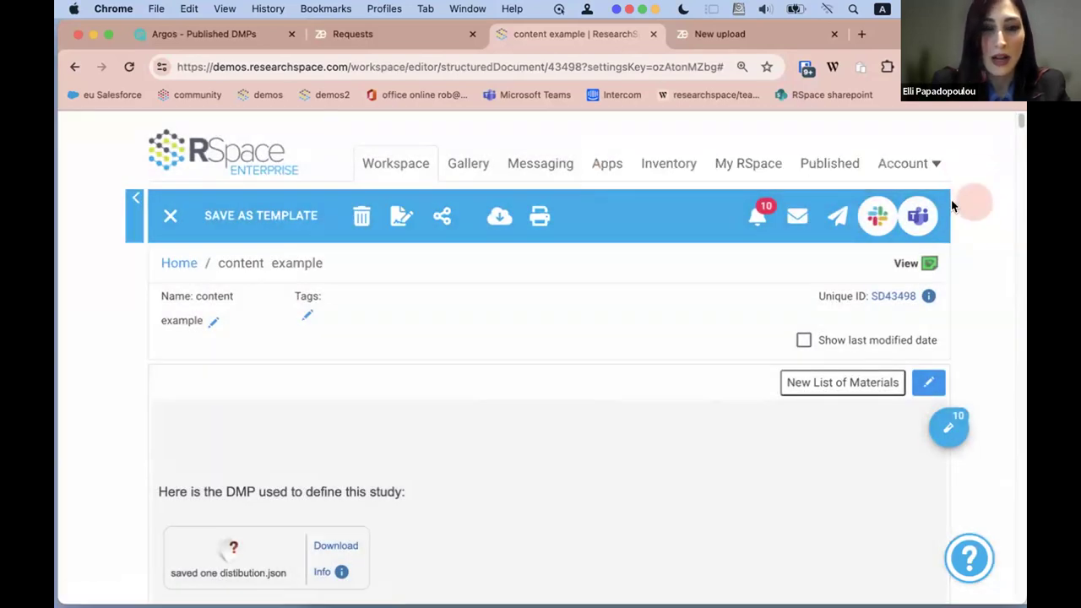
Step: Return to the Workspace list, where 'content example' now sits at the top
left_click(379, 163)
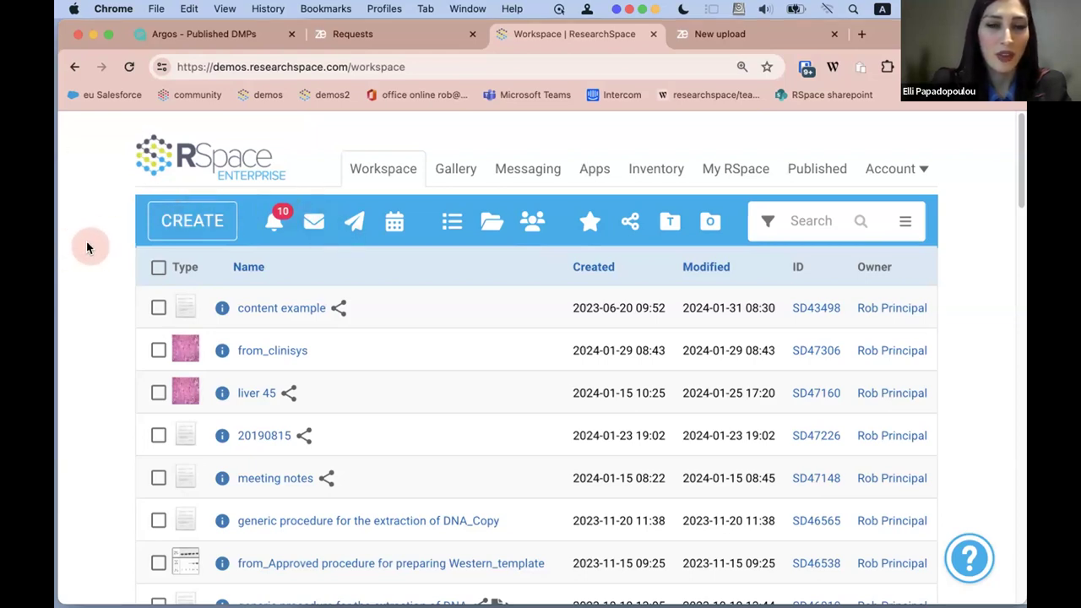
scroll(87, 247, "down", 1)
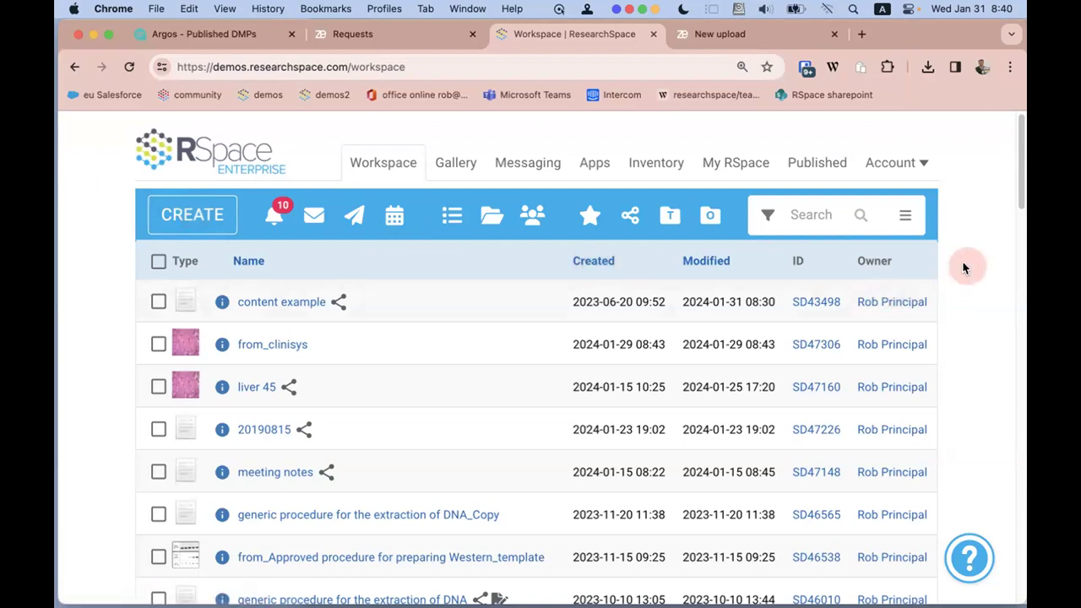
Step: From My Profile, browse the RSpace ELN API documentation (version 1.91) endpoints and return to the top
left_click(748, 164)
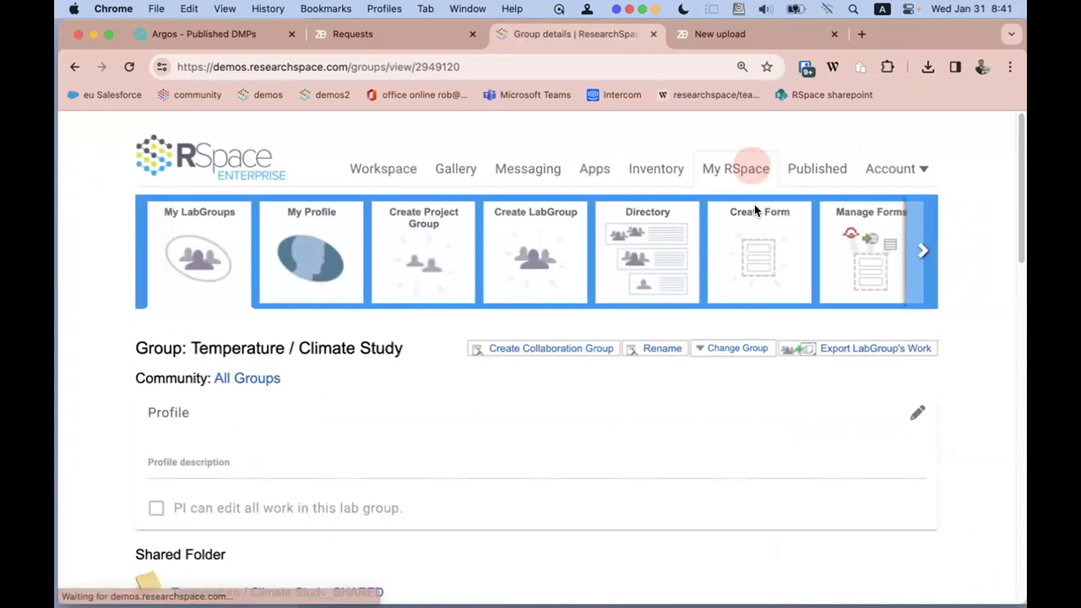
left_click(327, 234)
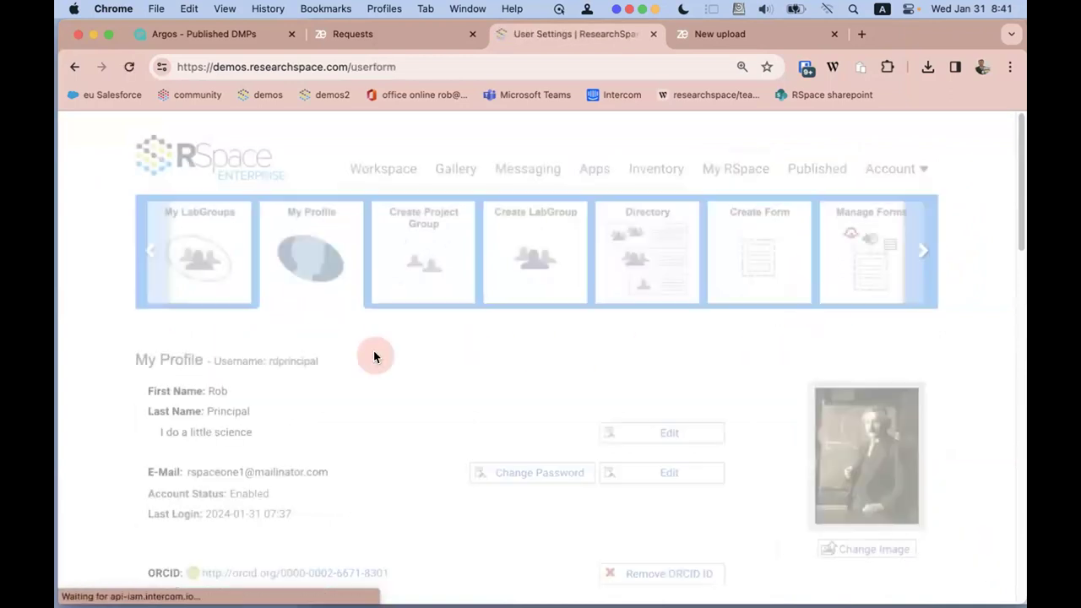
scroll(440, 372, "down", 5)
scroll(440, 375, "down", 10)
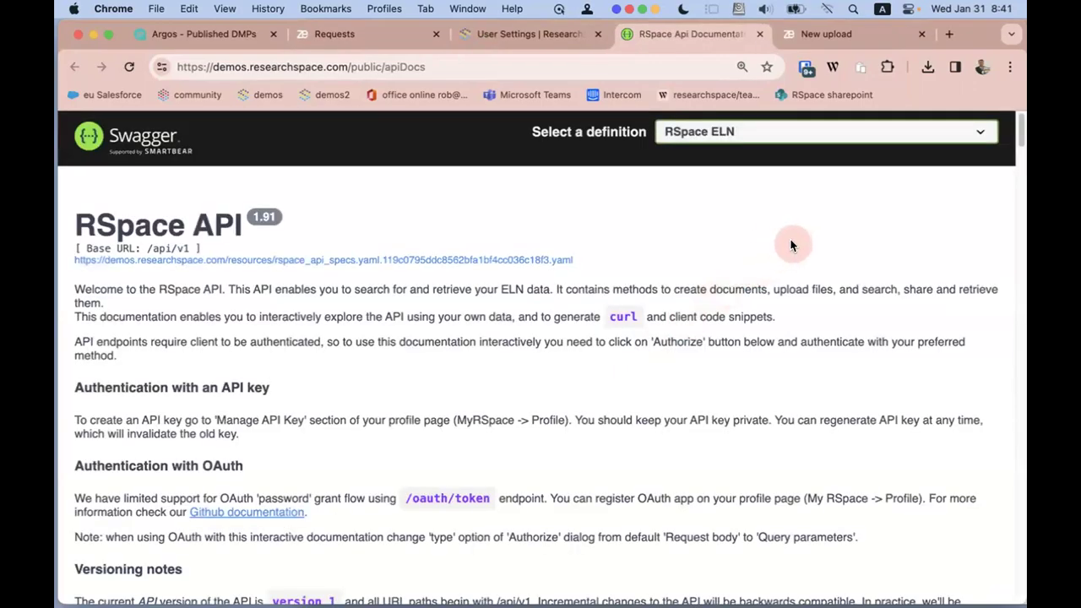
scroll(794, 249, "down", 15)
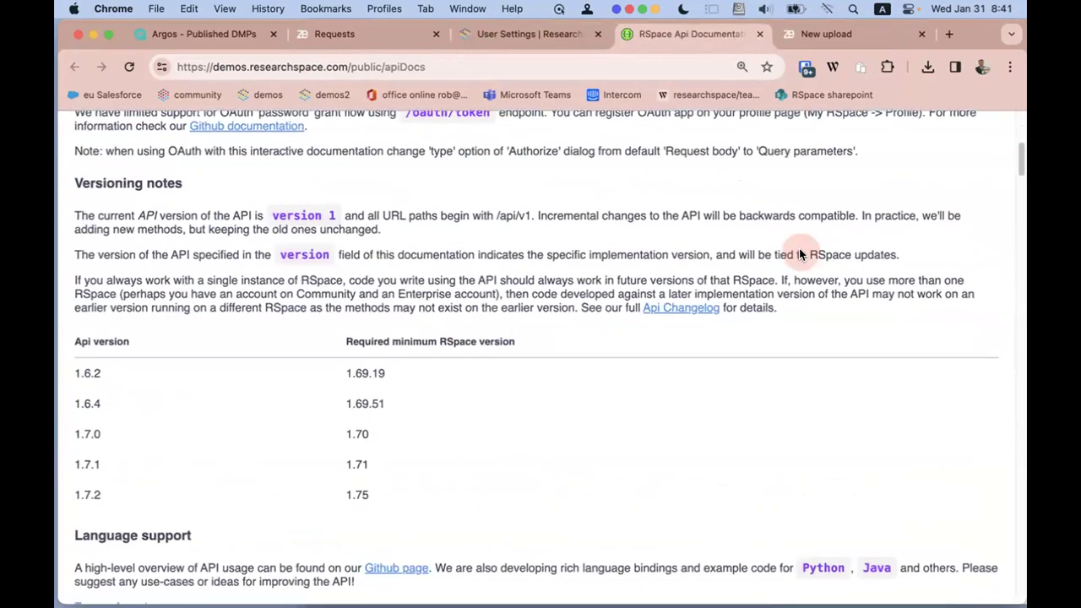
scroll(800, 254, "down", 10)
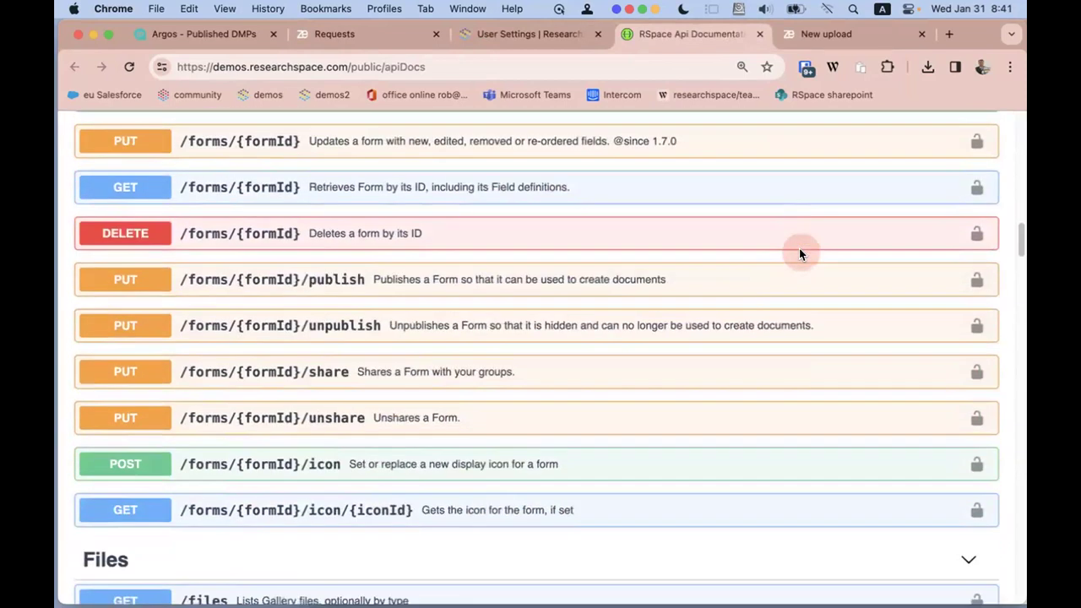
scroll(799, 254, "down", 10)
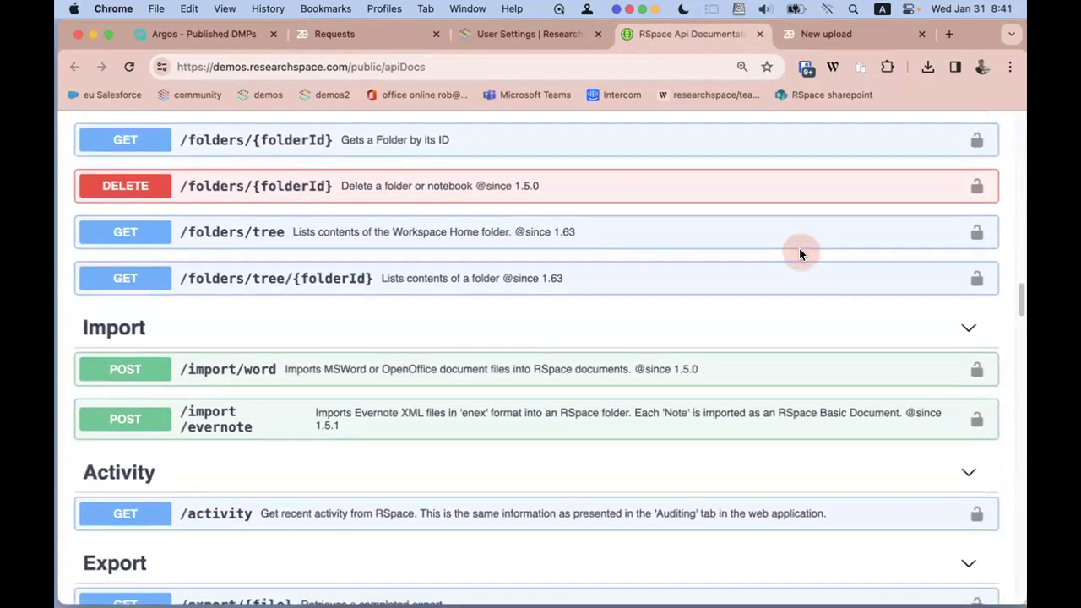
scroll(800, 254, "down", 10)
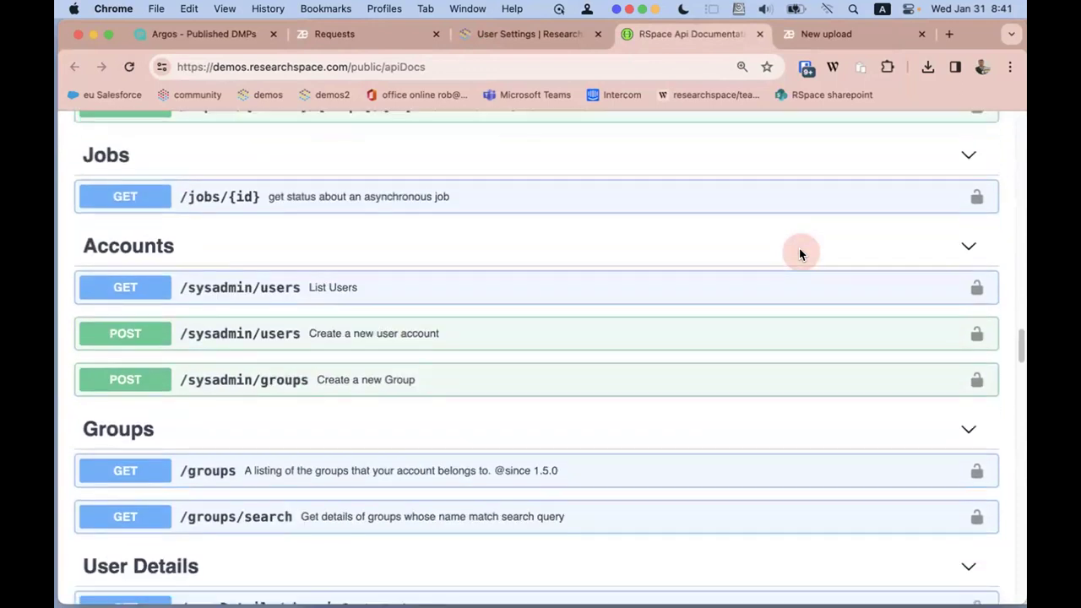
scroll(792, 258, "down", 5)
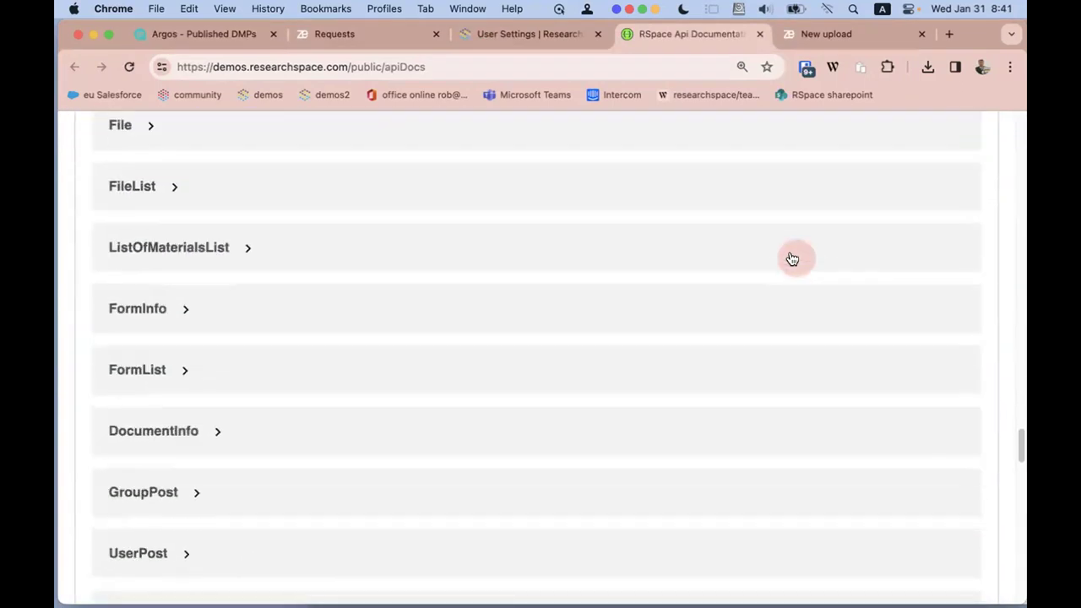
scroll(792, 258, "up", 15)
scroll(792, 259, "up", 20)
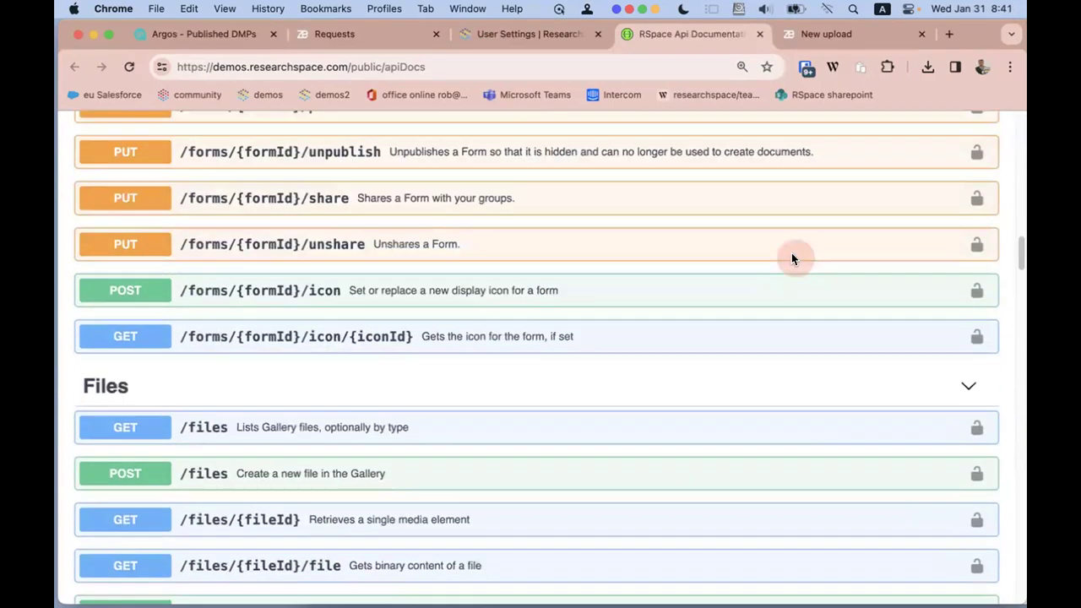
scroll(791, 258, "up", 10)
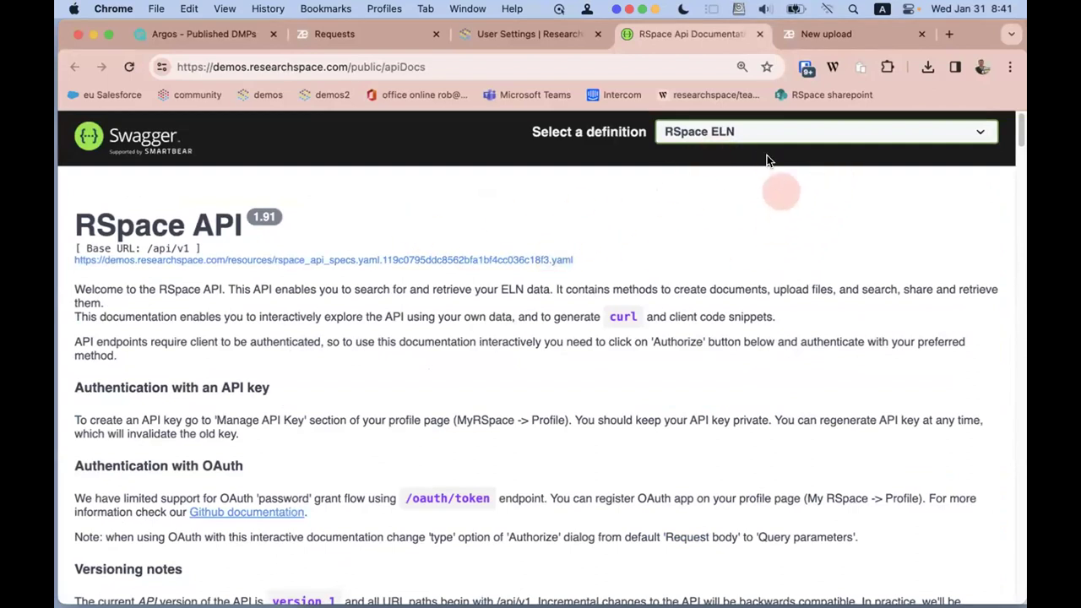
Step: Load the RSpace Inventory API definition and scroll through its endpoints, starting with Workbench
left_click(754, 131)
left_click(714, 152)
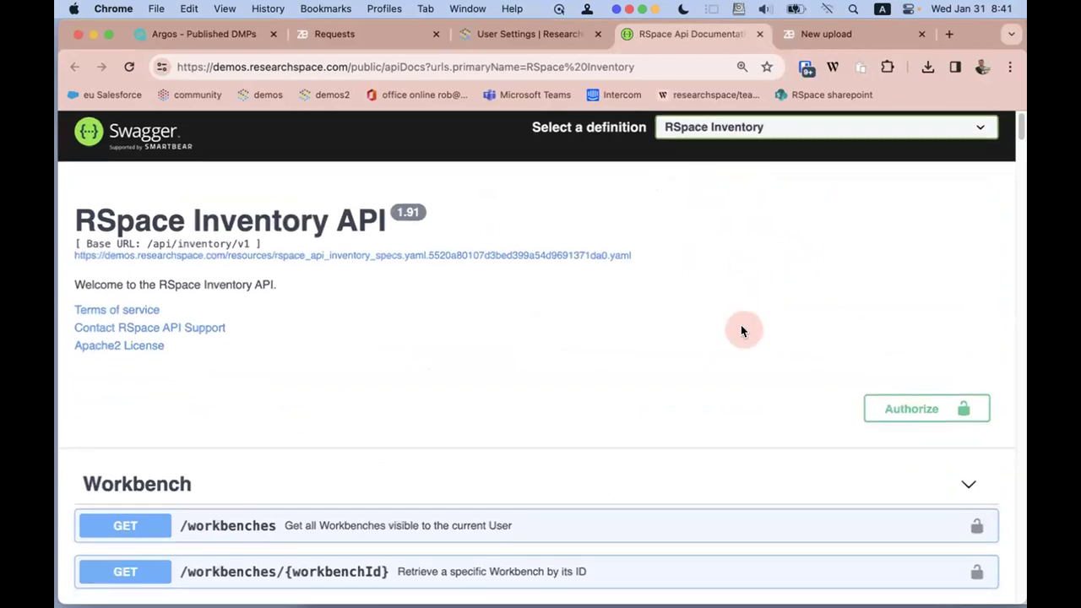
scroll(740, 329, "down", 10)
scroll(750, 292, "down", 12)
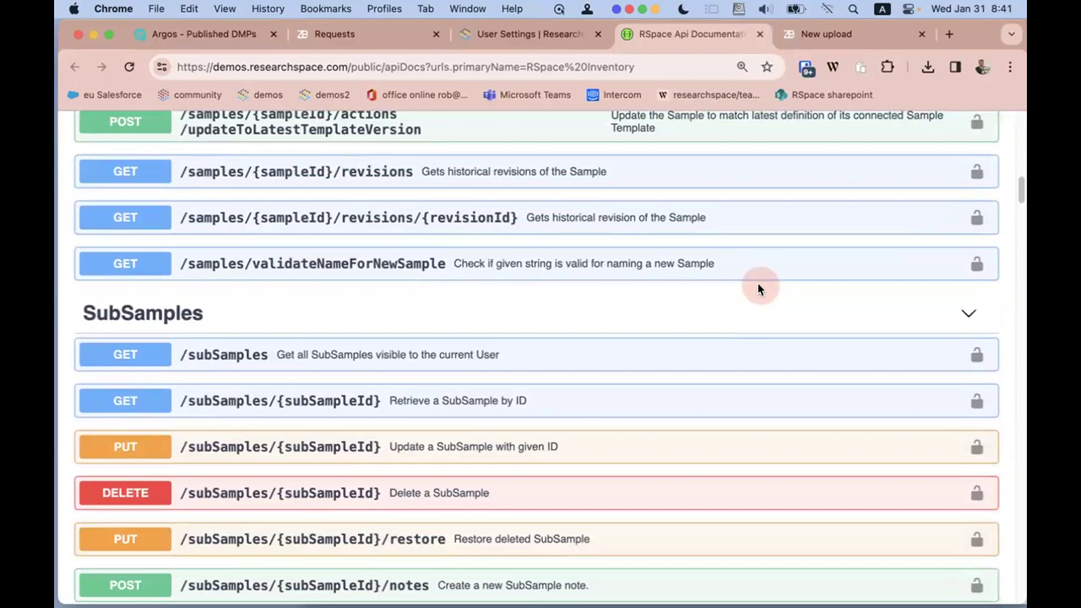
scroll(765, 292, "down", 5)
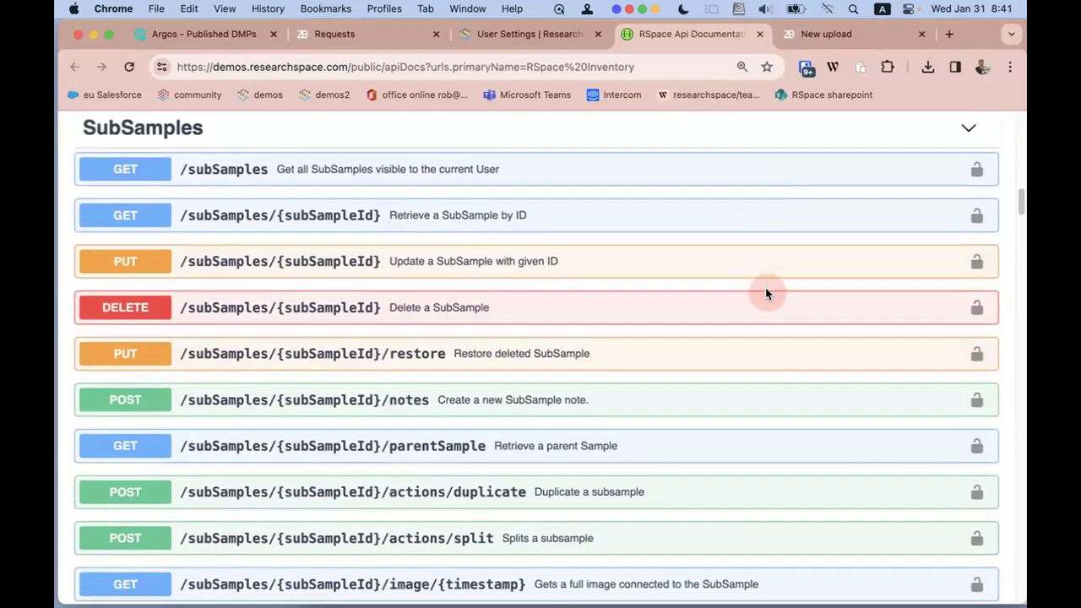
scroll(767, 293, "down", 7)
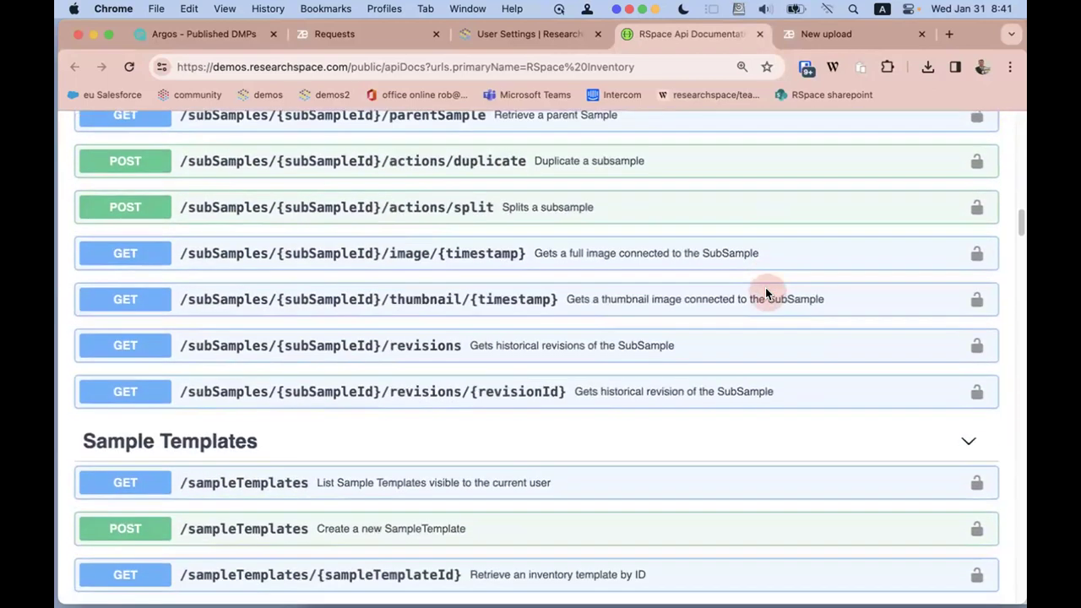
scroll(762, 294, "down", 16)
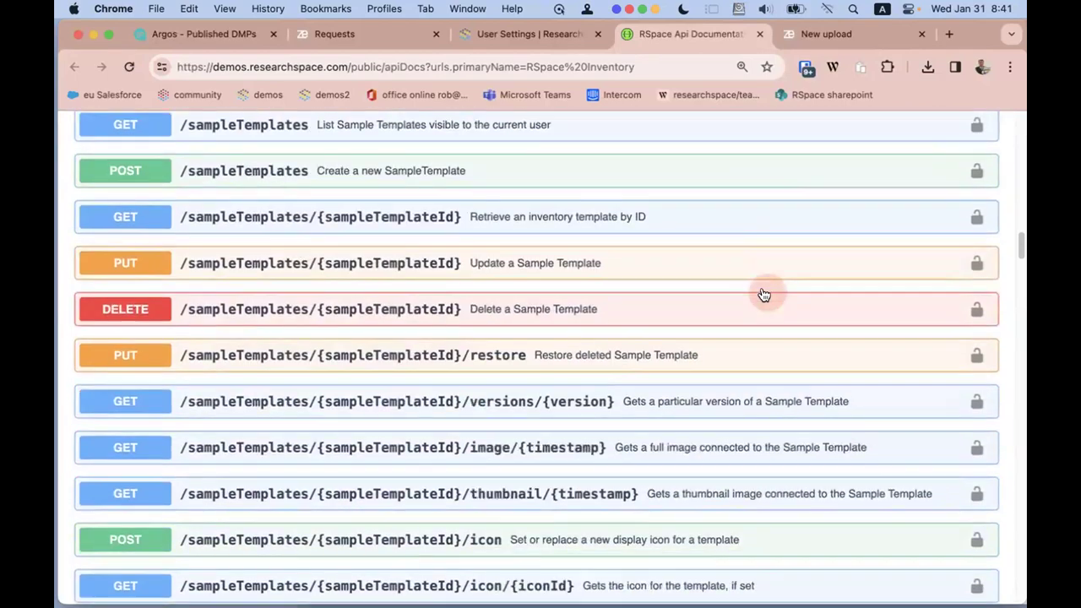
scroll(785, 308, "down", 17)
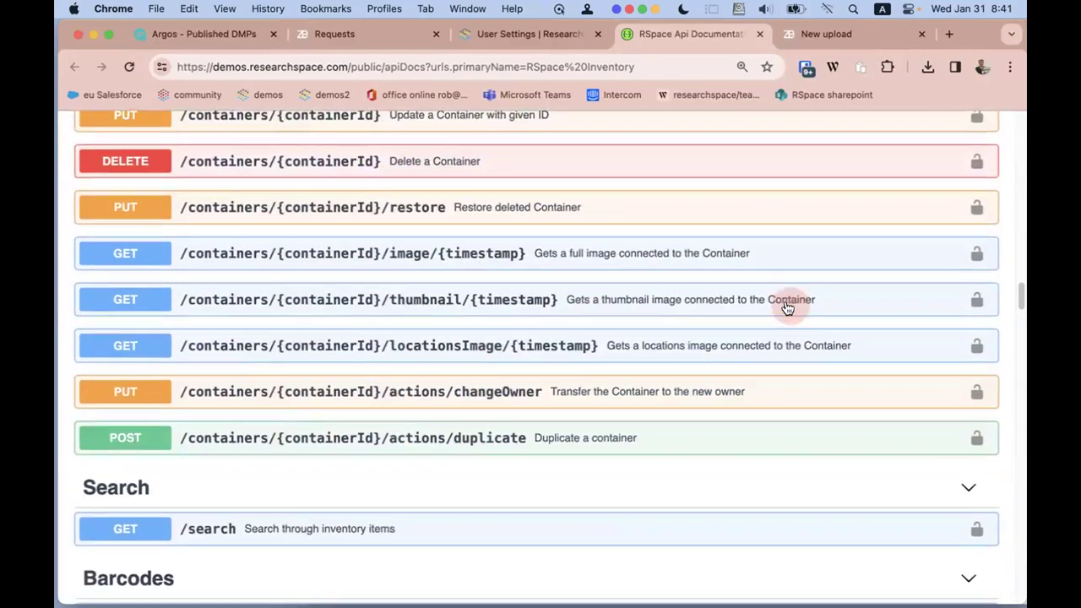
scroll(786, 307, "down", 3)
scroll(786, 307, "up", 20)
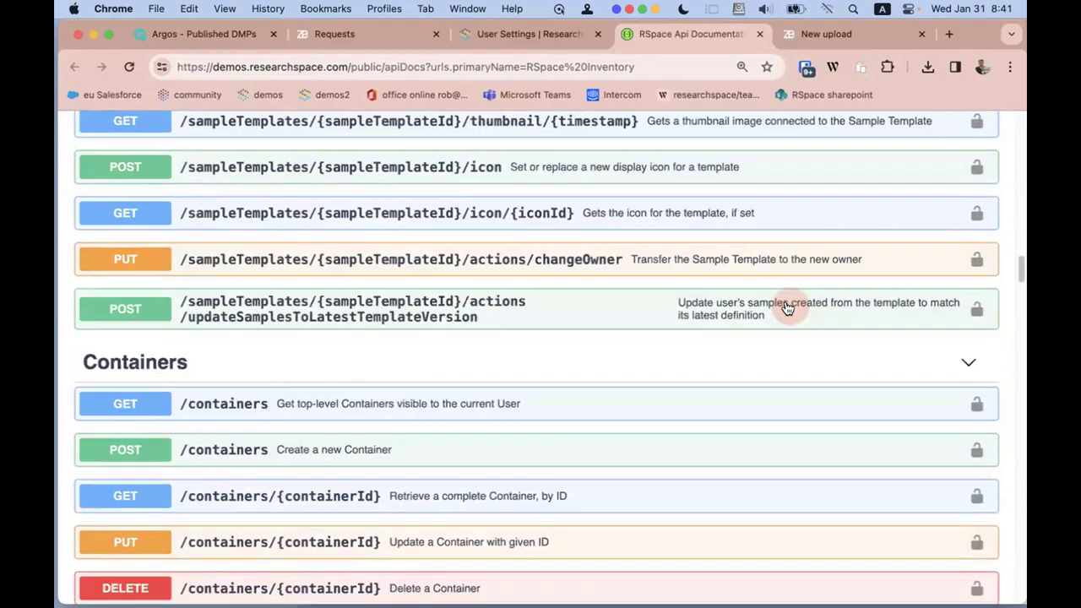
scroll(787, 307, "up", 20)
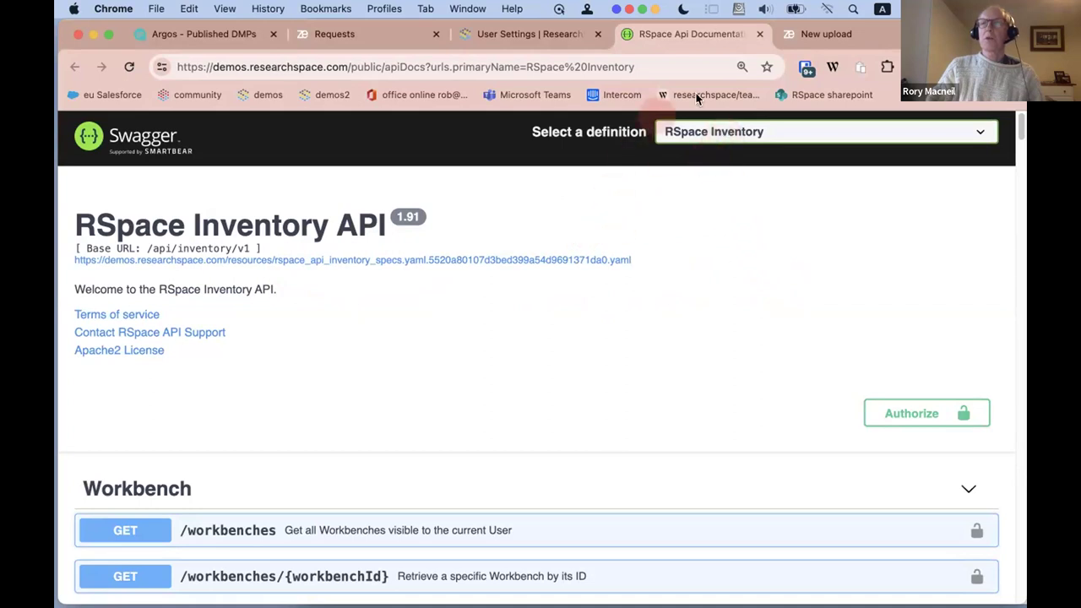
Step: Close the RSpace Api Documentation tab and go back to the Workspace document list
left_click(759, 34)
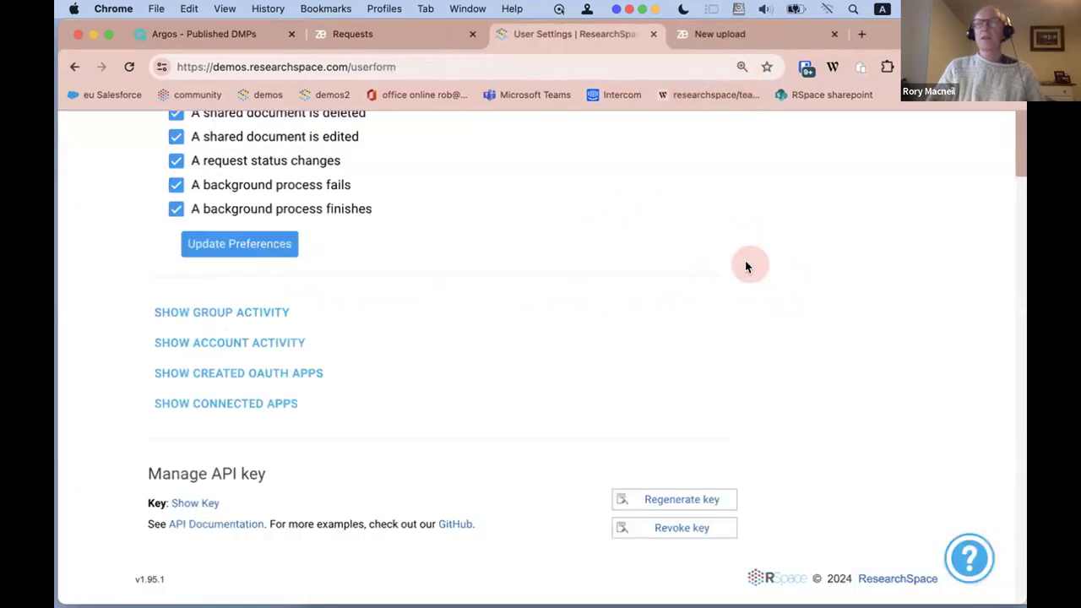
scroll(745, 267, "up", 15)
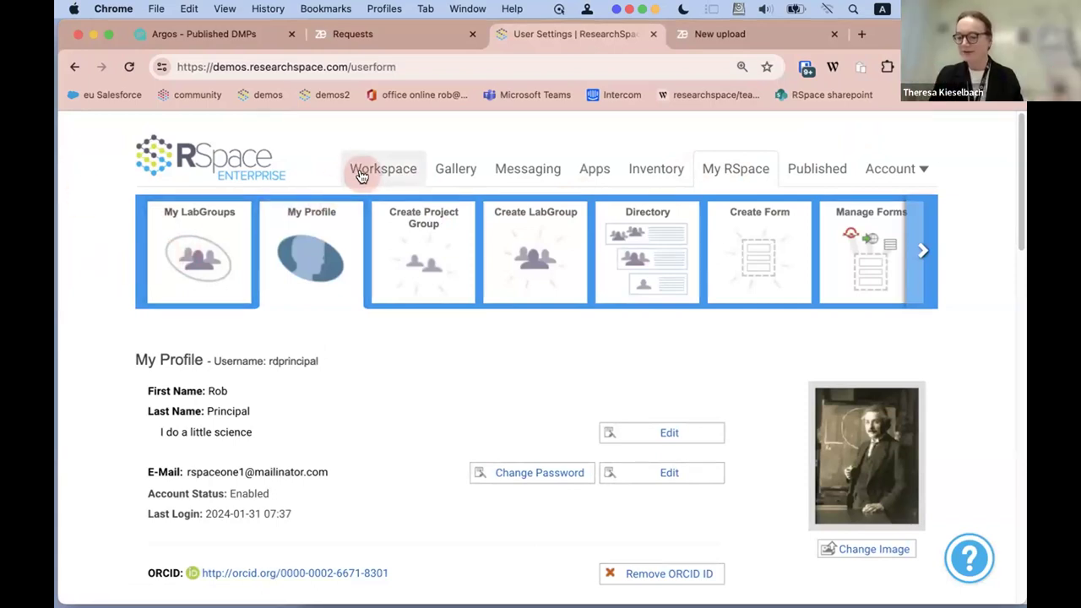
left_click(181, 216)
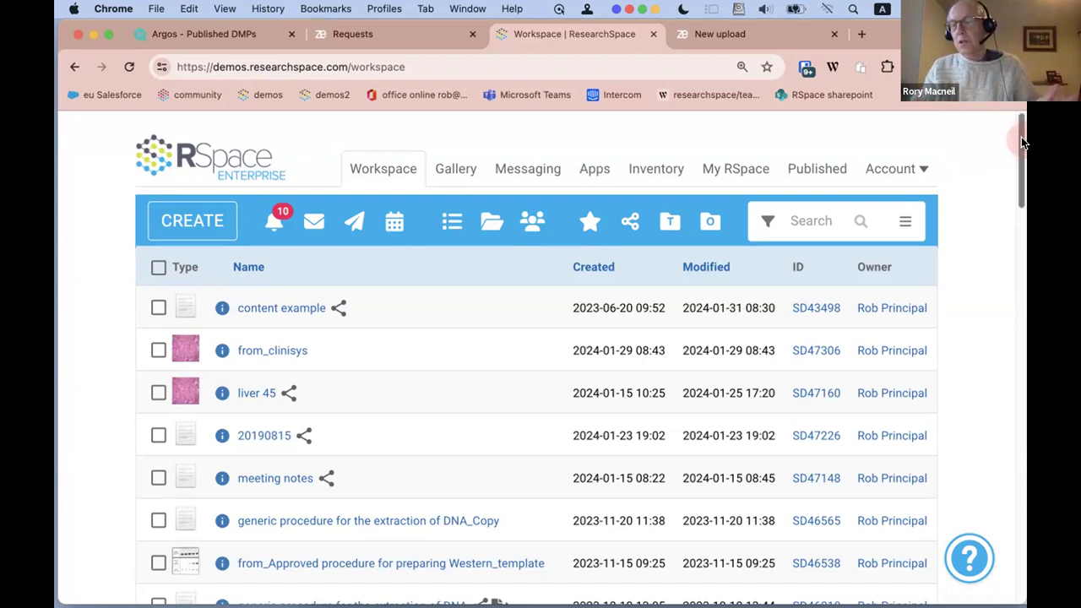
Step: Switch to Safari and bring forward the EOSC-DIH 'IRAZ: Integration of RSpace with Argos and Zenodo' page
mouse_move(1023, 126)
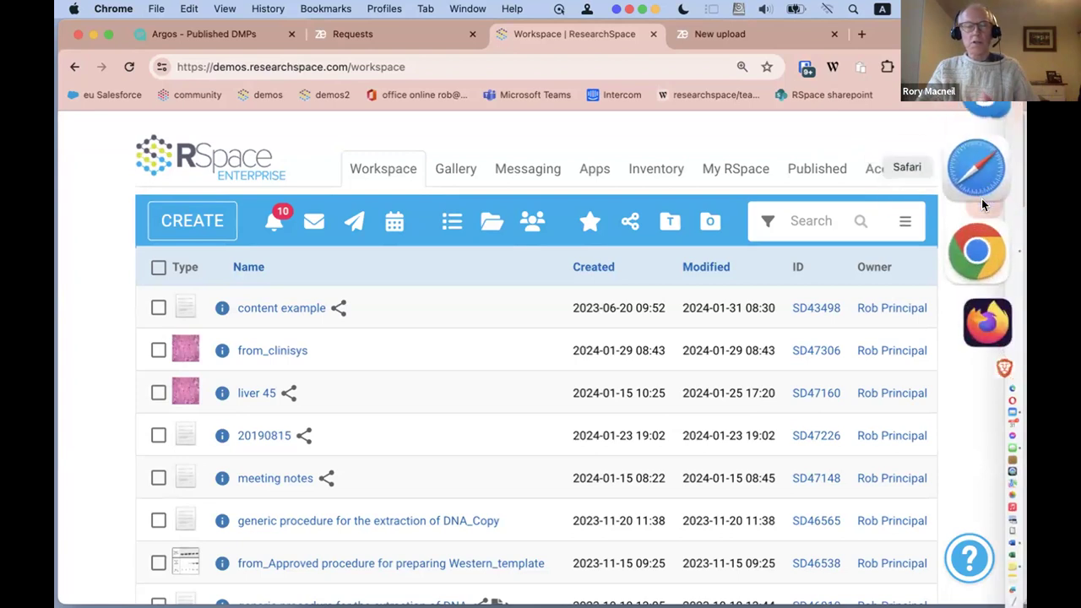
left_click(978, 182)
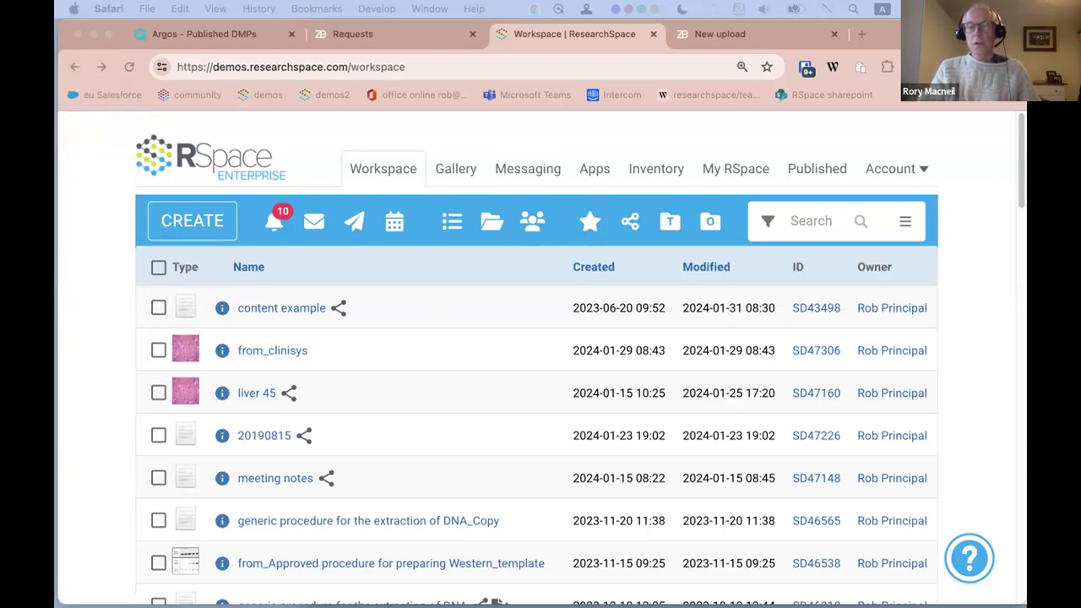
key("super+grave")
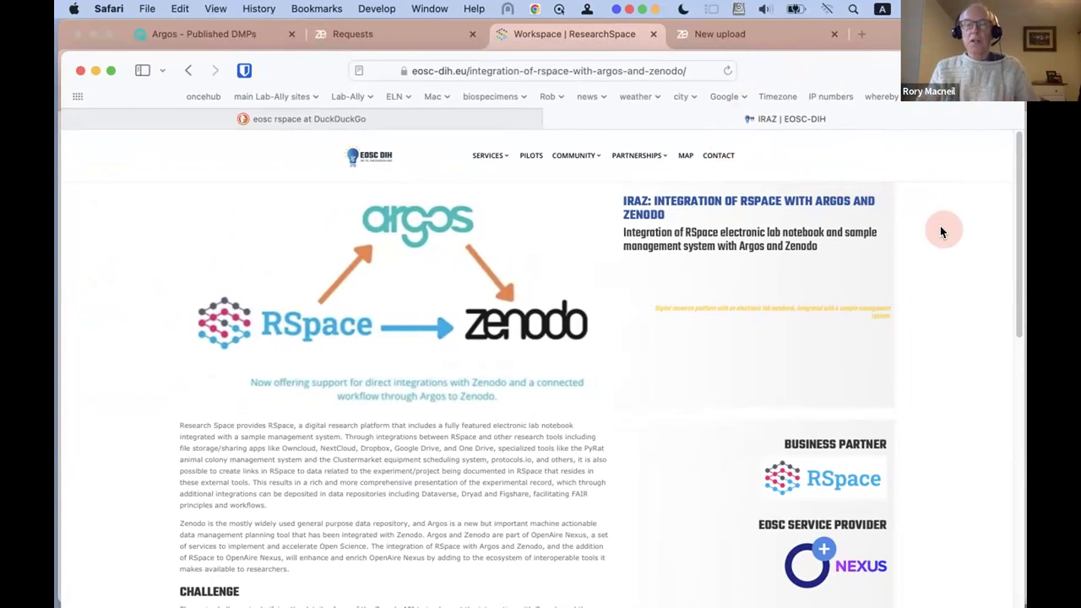
Step: Open a new Safari window, enlarge the EOSC-DIH page, and drag the iRODS partnership article over it
left_click(71, 122)
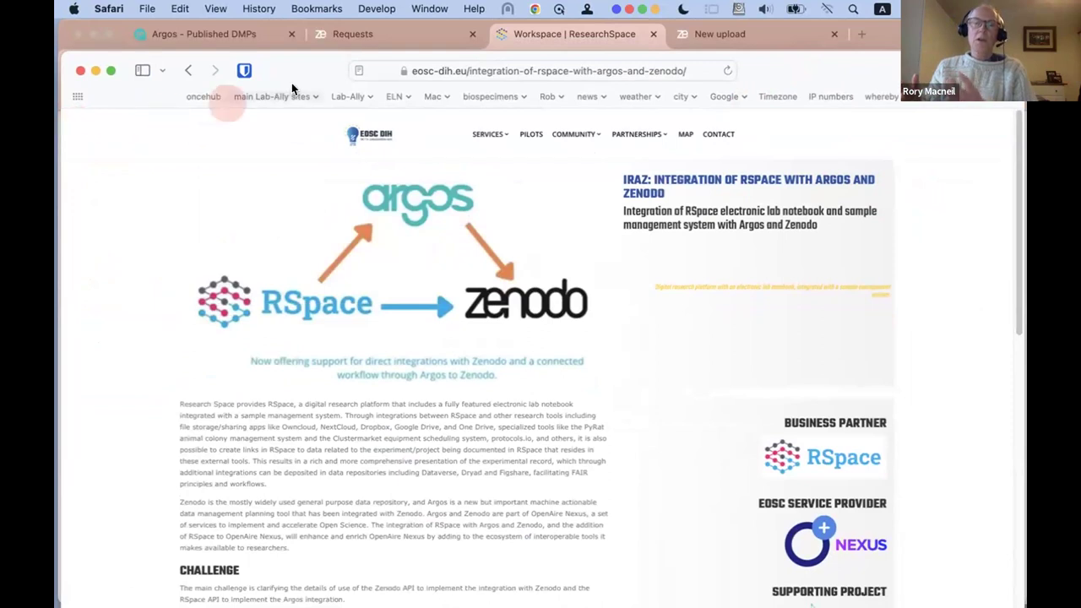
key("super+n")
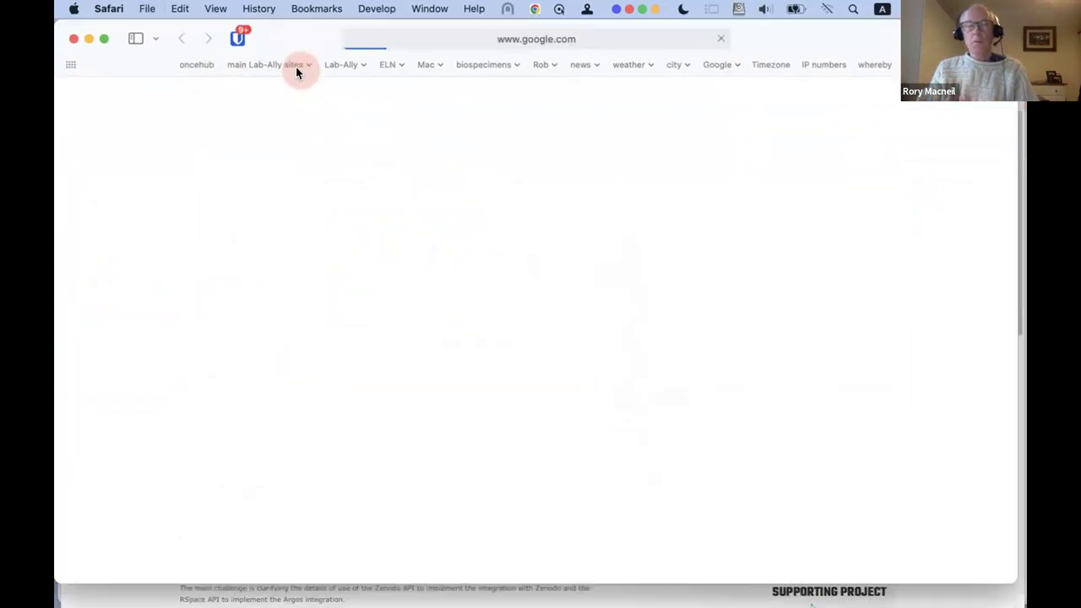
left_click_drag(291, 34, 54, 35)
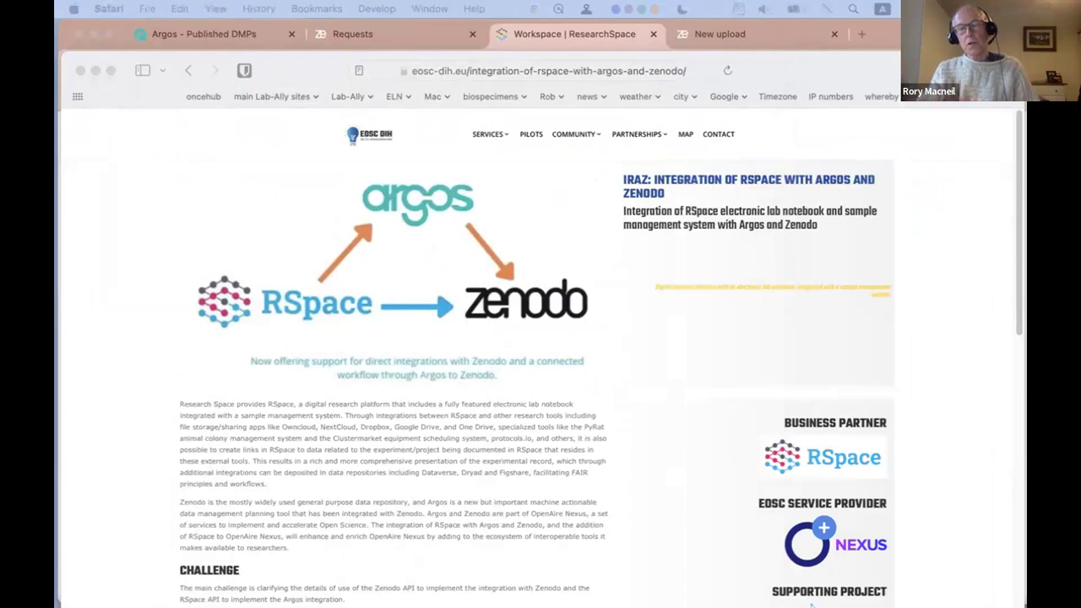
left_click_drag(282, 70, 283, 38)
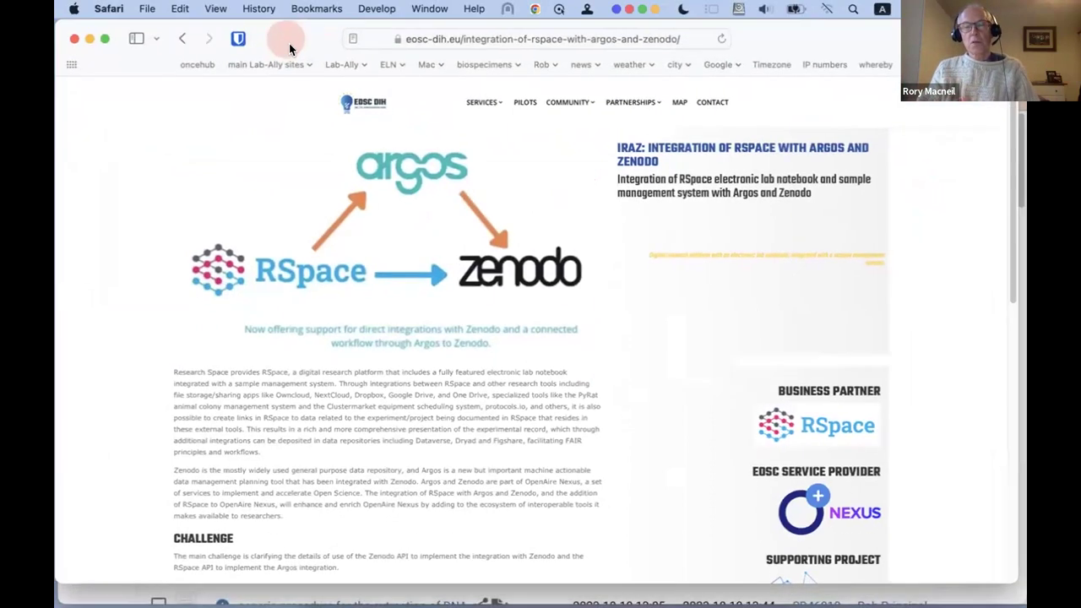
left_click_drag(1011, 573, 1012, 603)
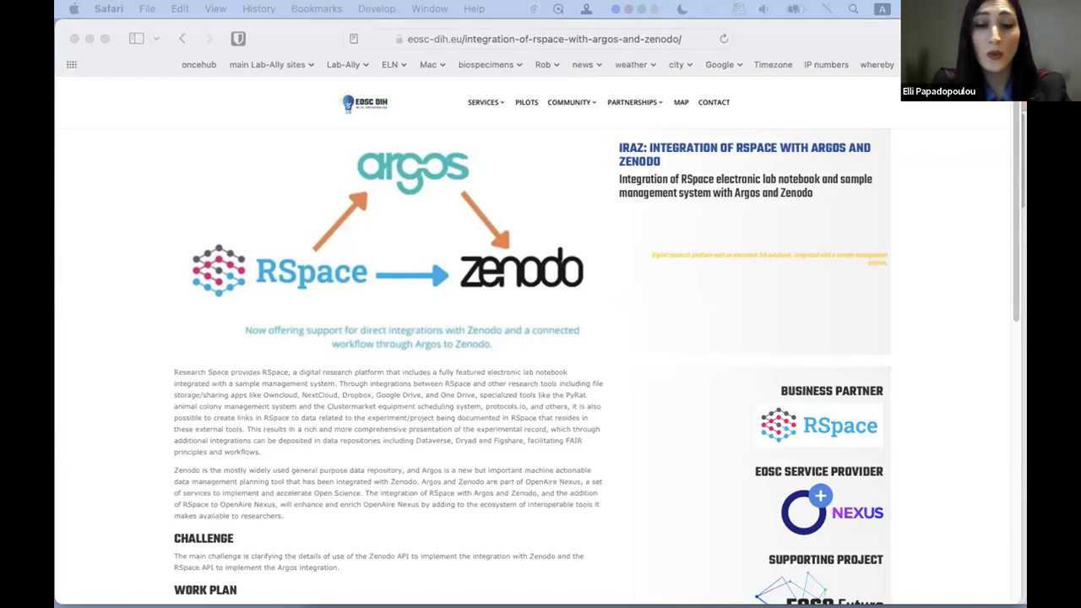
left_click_drag(56, 169, 701, 85)
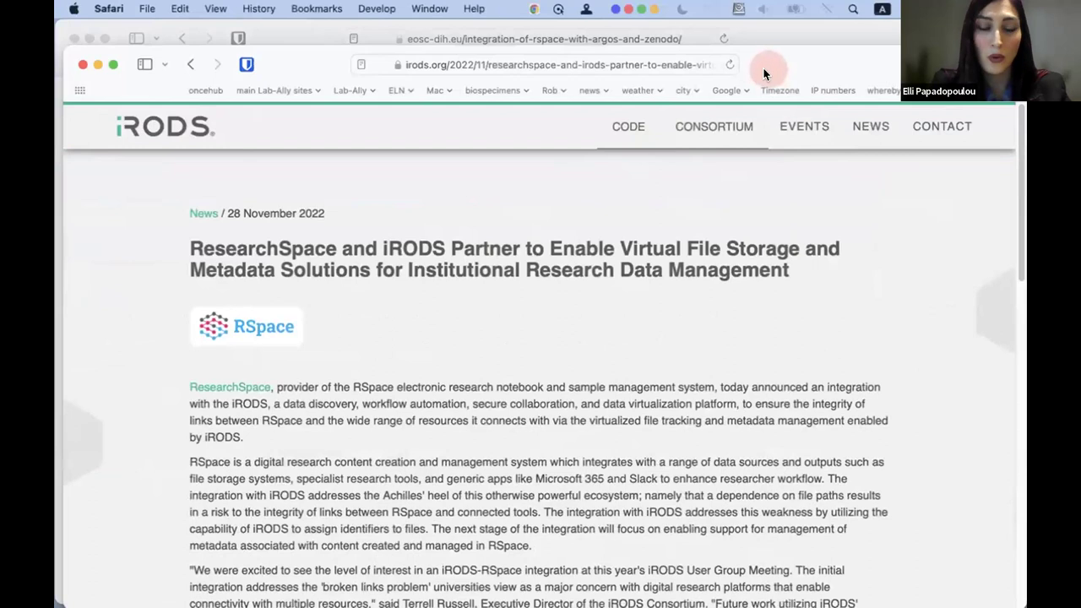
Step: Close the iRODS article and EOSC-DIH Safari windows, revealing the RSpace Workspace
left_click(912, 207)
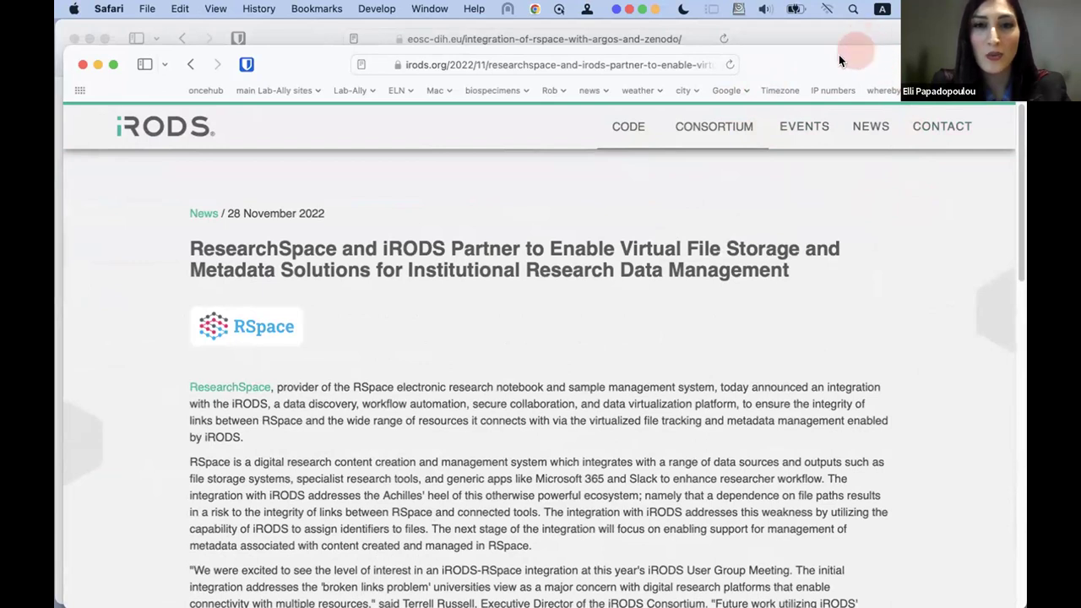
left_click(75, 63)
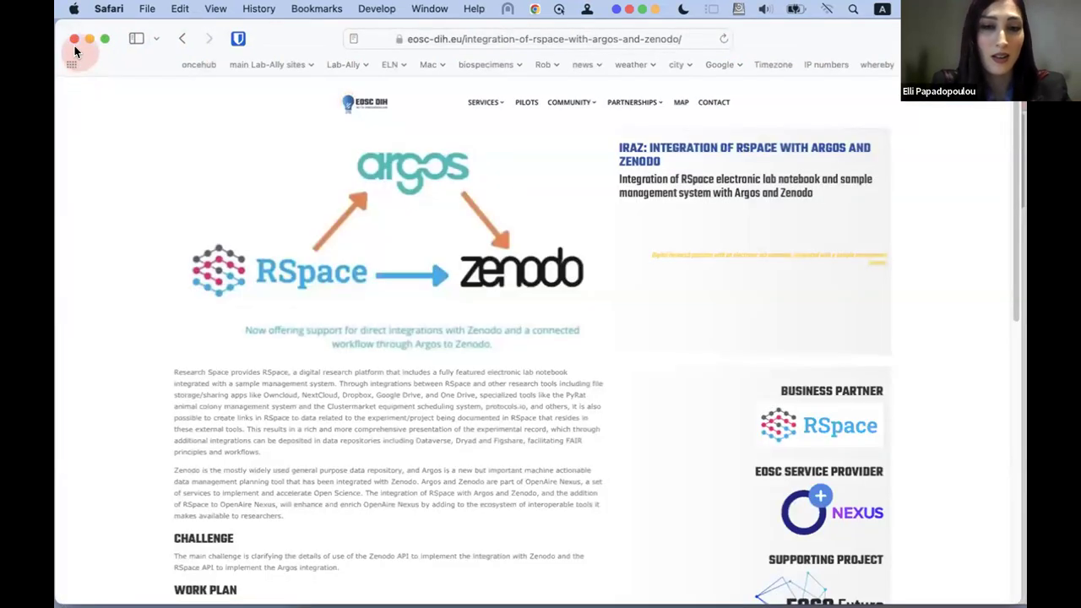
left_click(74, 38)
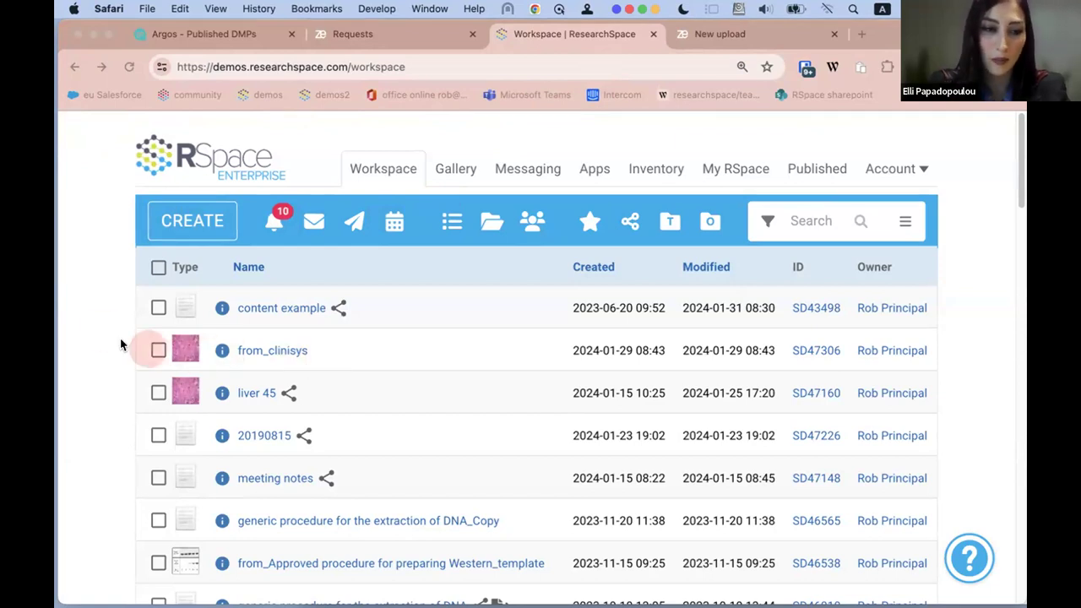
Step: Open the RSpace Community login page from the Chrome bookmark and switch to Sign up
left_click(253, 281)
left_click(195, 95)
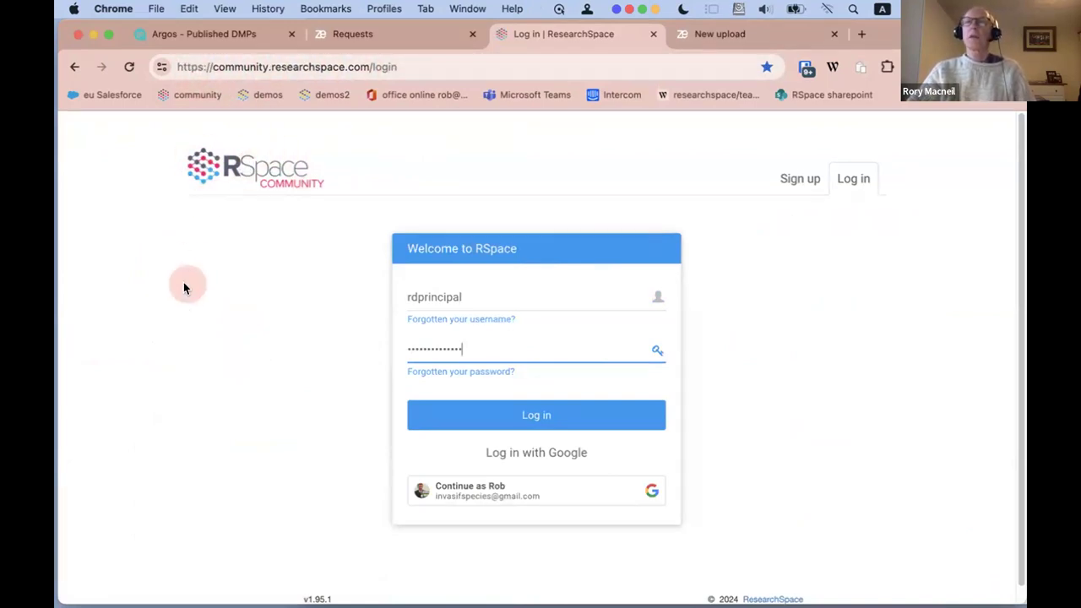
left_click(799, 179)
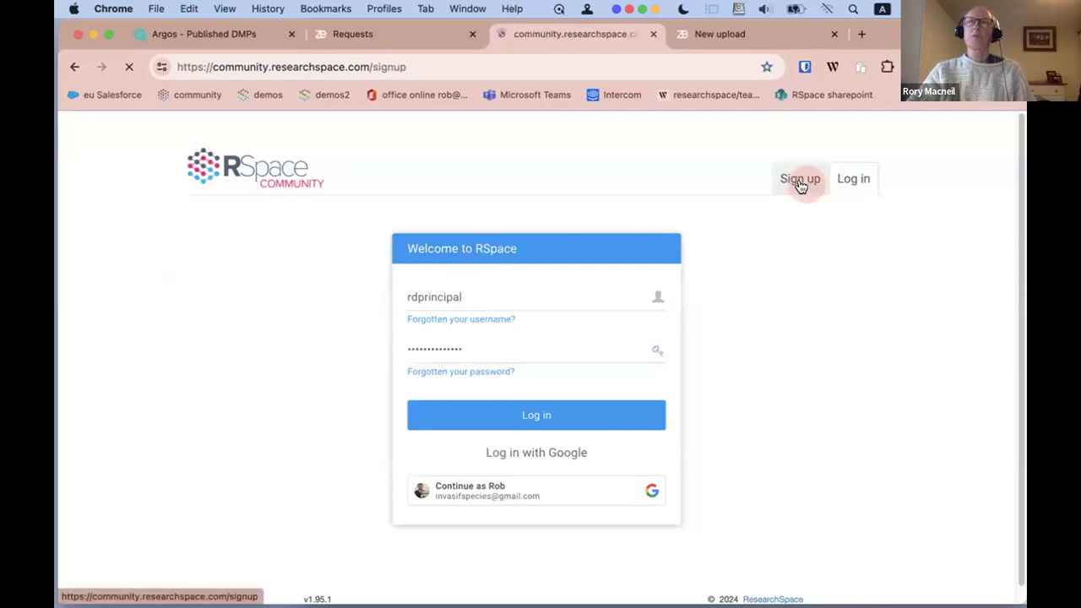
Step: Autofill the sign-up form's saved username and both password fields, then select the page address
left_click(445, 297)
key("Tab")
key("ctrl+v")
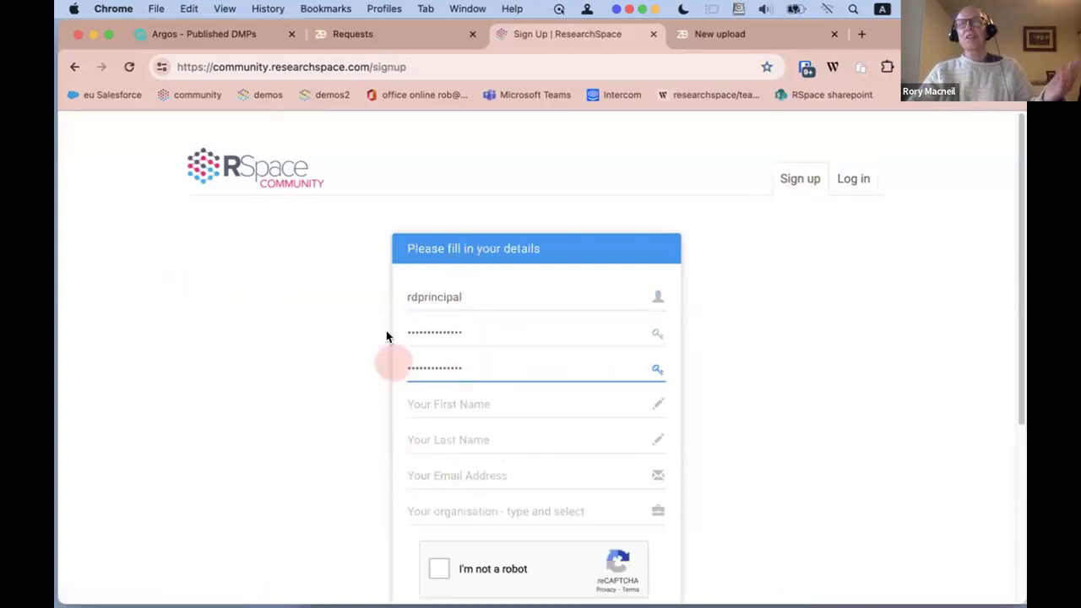
scroll(349, 303, "down", 1)
scroll(351, 302, "down", 1)
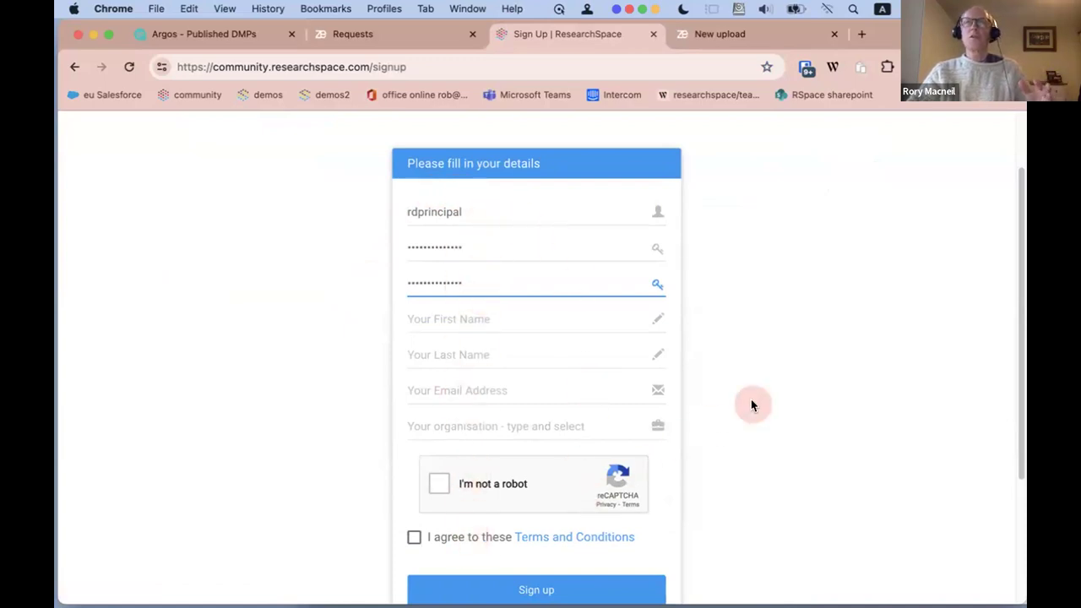
scroll(750, 405, "up", 1)
scroll(751, 403, "up", 2)
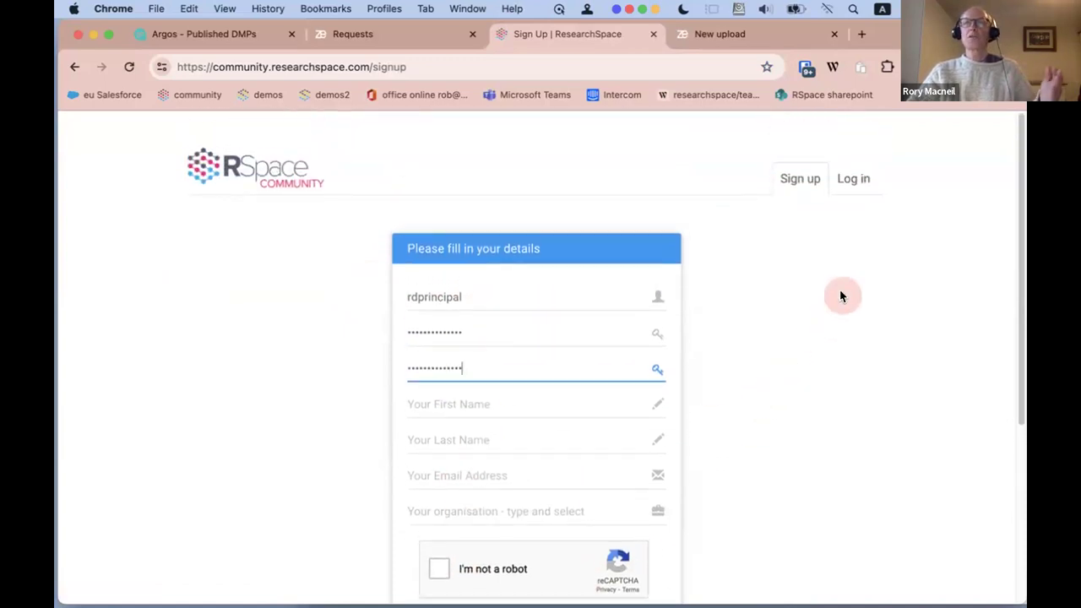
left_click(442, 65)
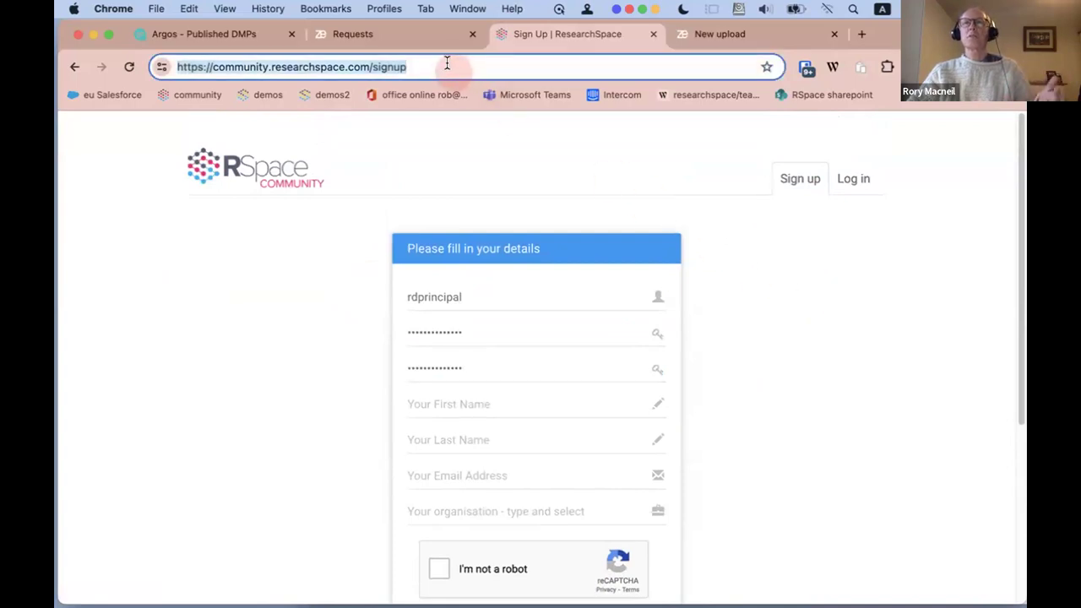
Step: Copy the sign-up page's URL, review the registration form, then return to the Community login page
key("super+c")
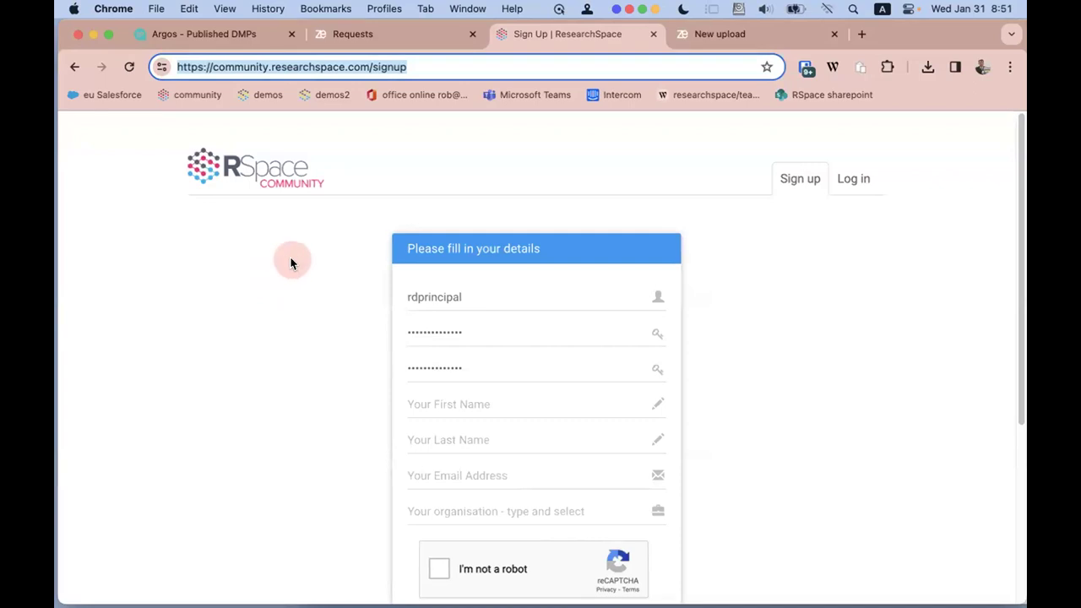
scroll(290, 257, "down", 1)
scroll(290, 257, "down", 1)
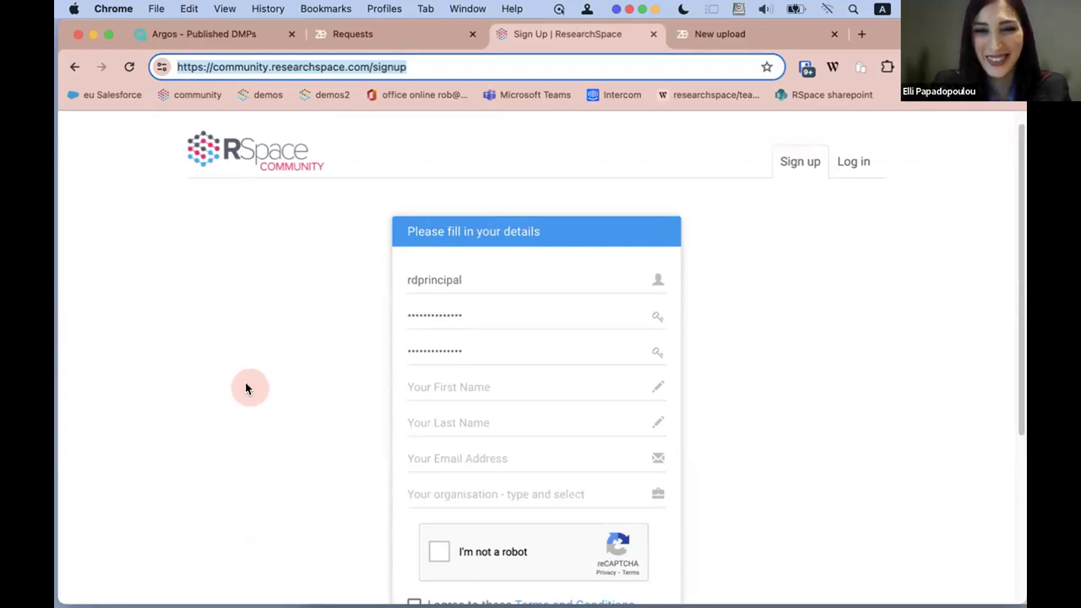
scroll(247, 381, "down", 1)
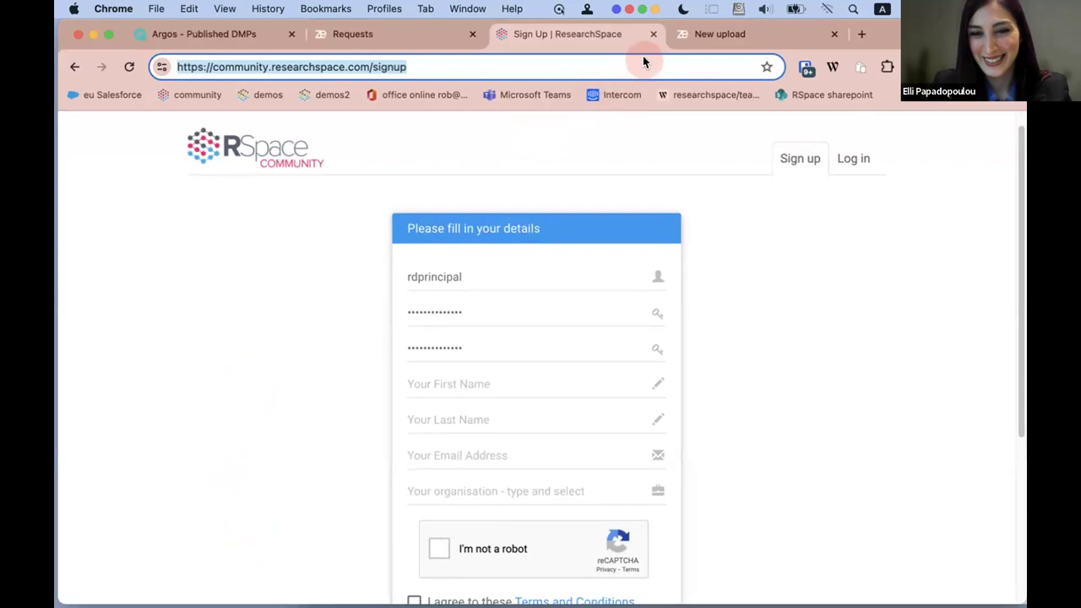
left_click(74, 68)
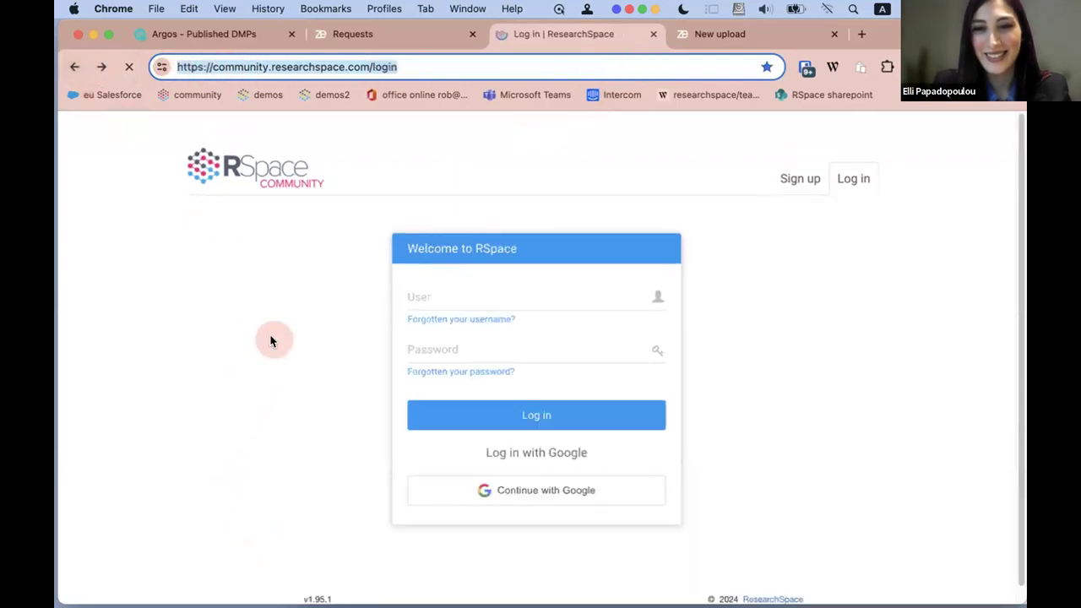
Step: Go back from the Community login page to the RSpace Enterprise workspace at demos.researchspace.com/workspace
left_click(74, 69)
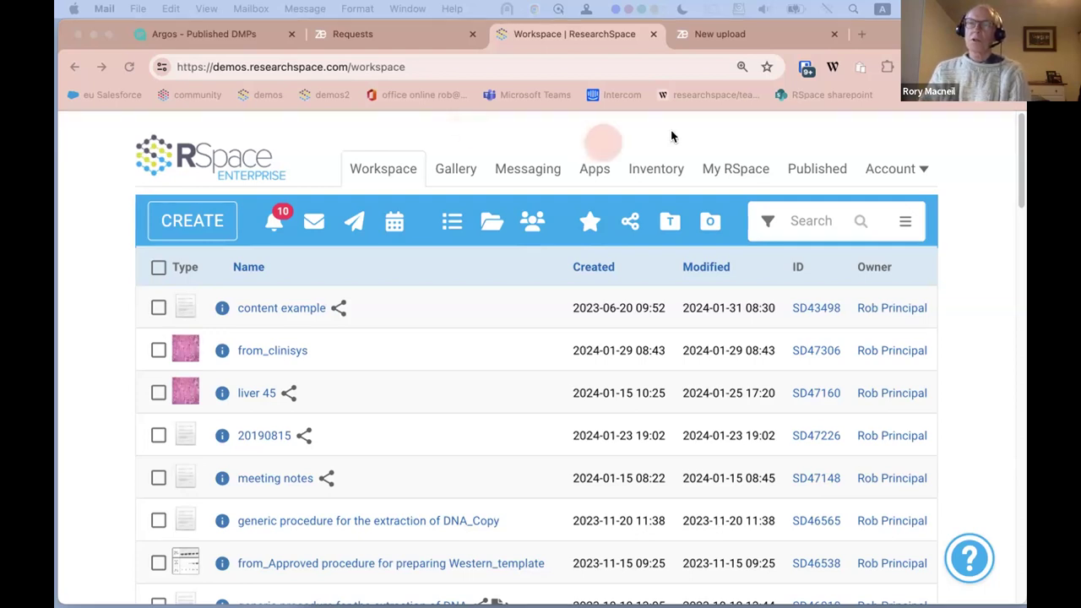
Step: Maximize the Boxy SVG window showing integration_graphic.svg, the RSpace ecosystem diagram
mouse_move(1017, 127)
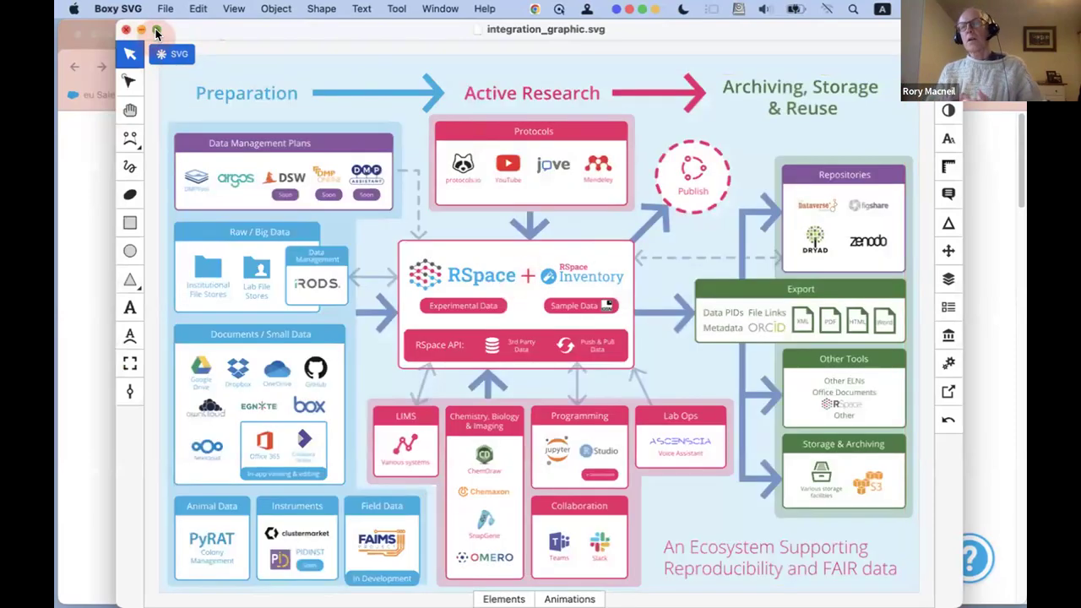
left_click(155, 31)
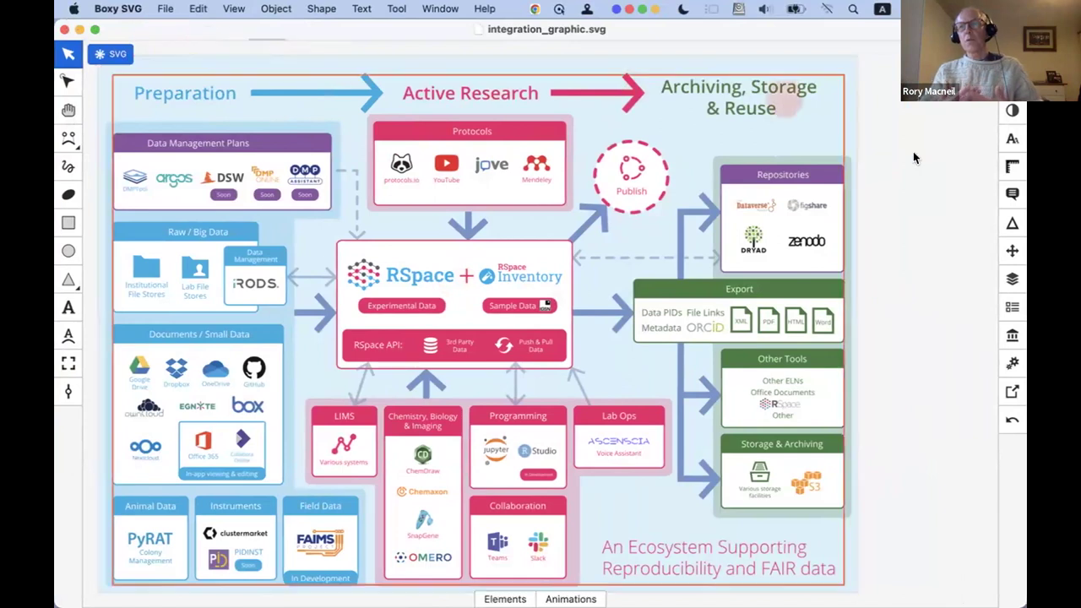